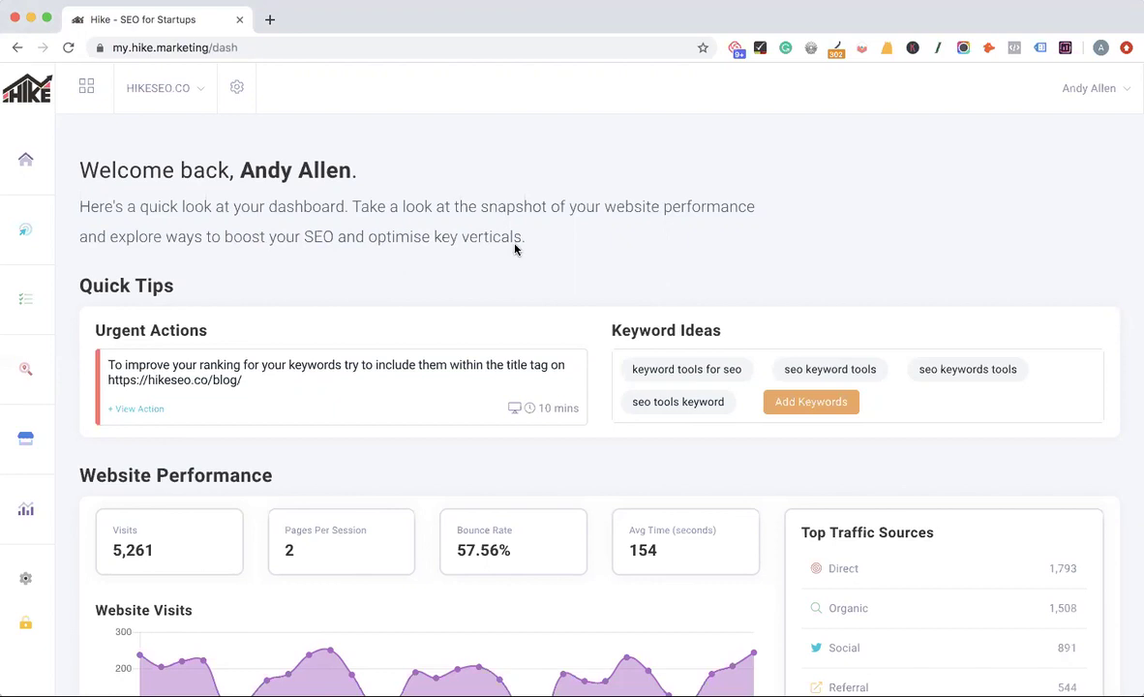
# - Review the dashboard's quick tips, website performance, actions, keywords, help and blog sections down to the custom widget option
pyautogui.scroll(-1, 547, 227)
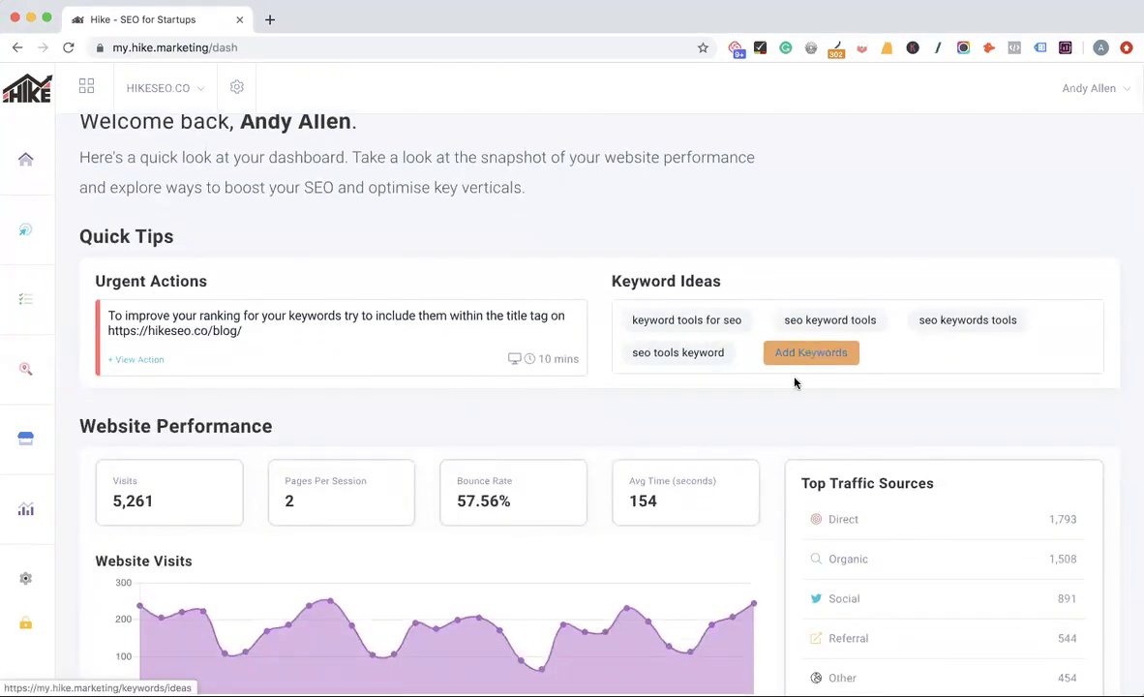
pyautogui.scroll(-4, 737, 445)
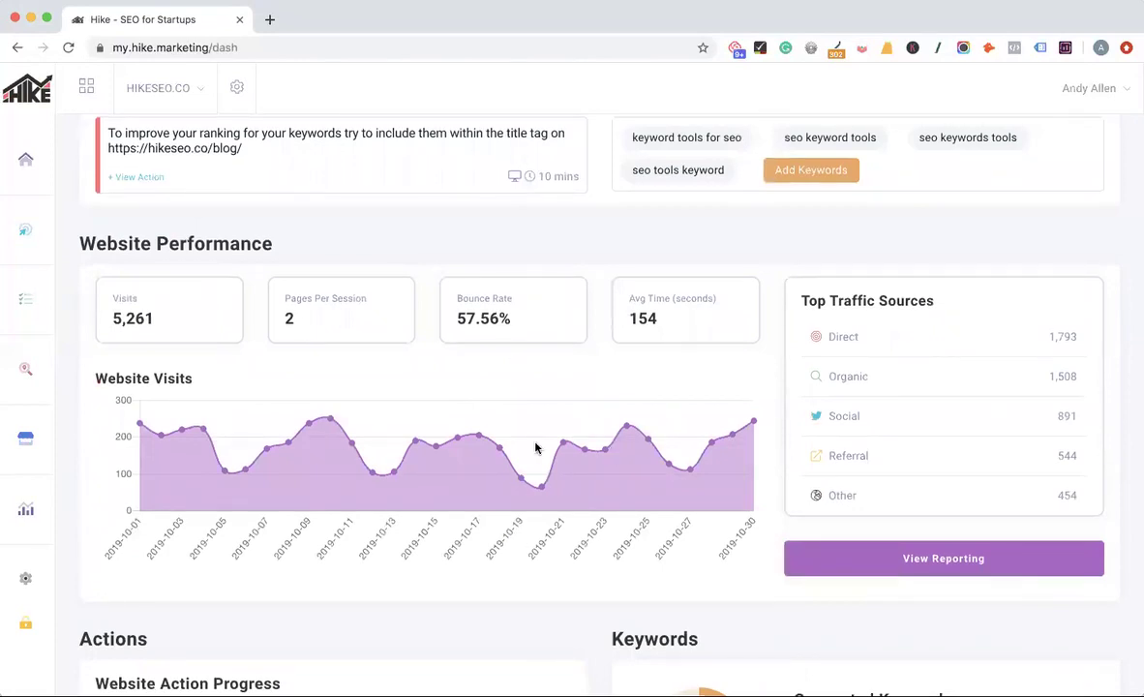
pyautogui.scroll(-6, 535, 447)
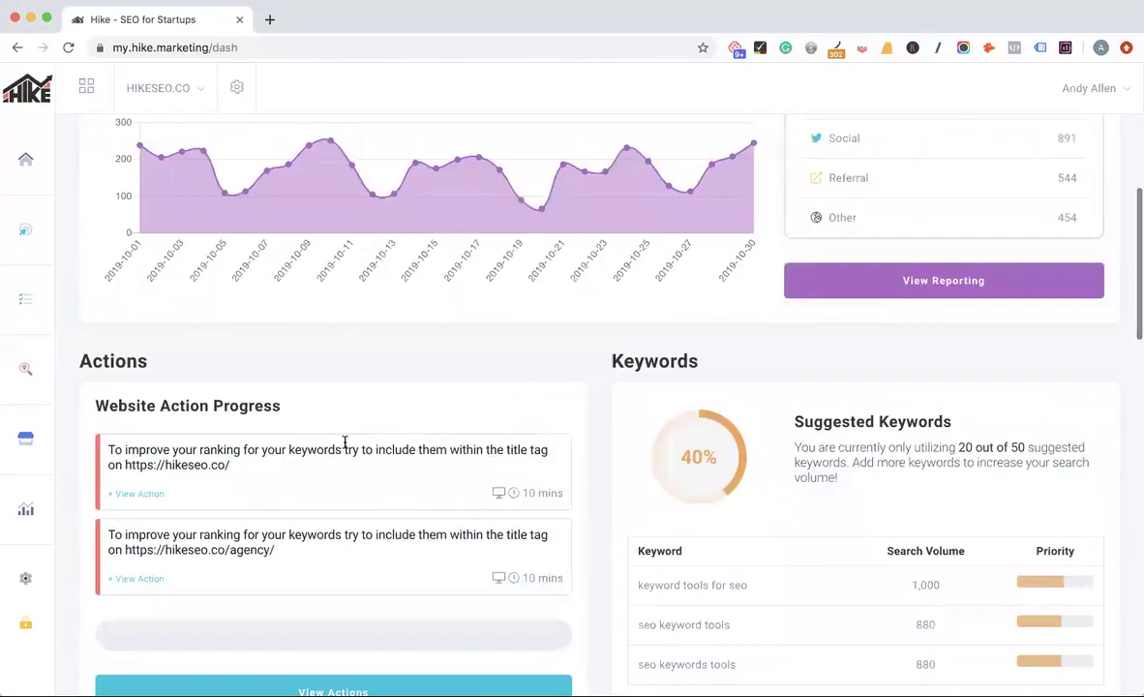
pyautogui.scroll(-2, 485, 325)
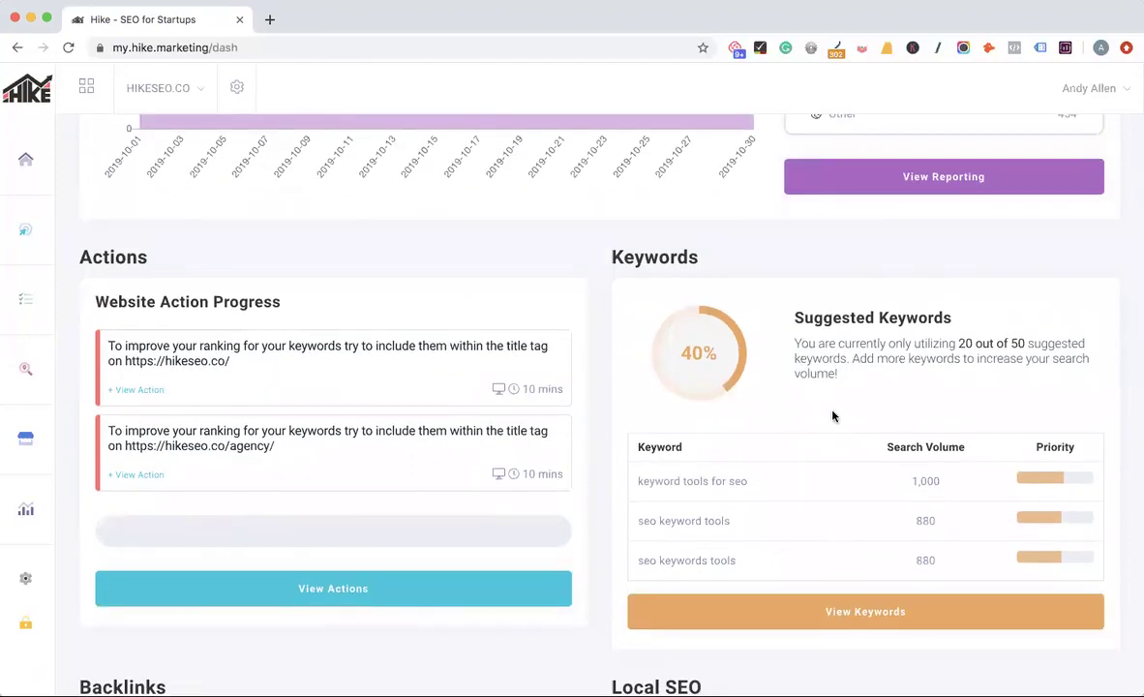
pyautogui.scroll(-12, 825, 413)
pyautogui.scroll(-11, 709, 322)
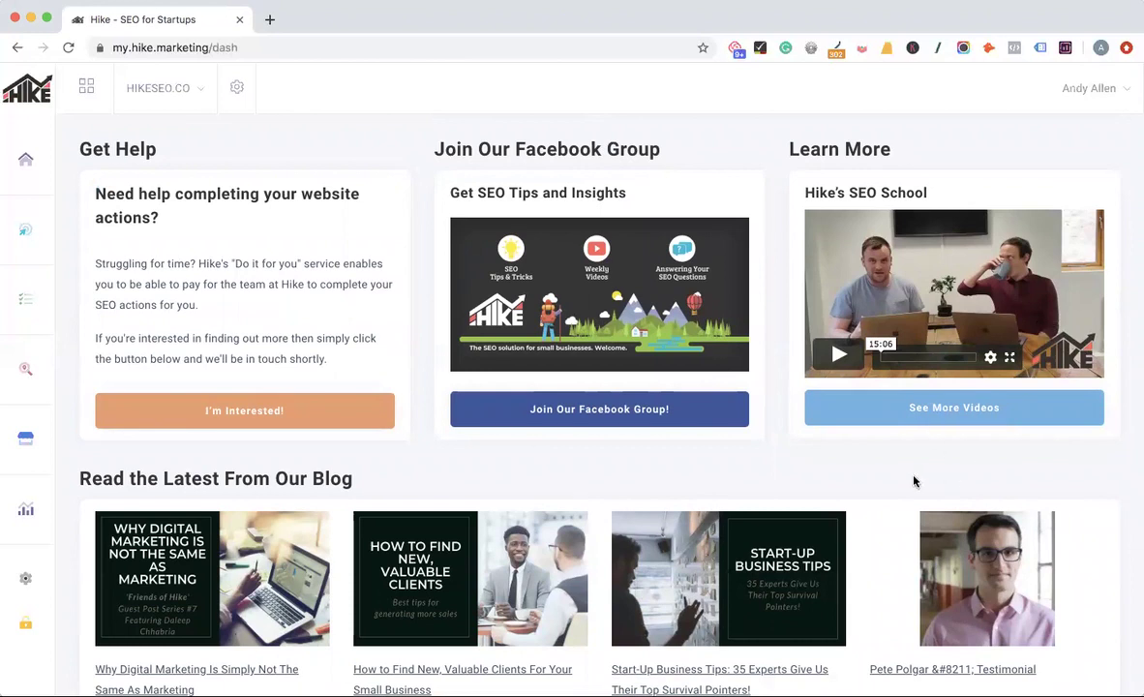
pyautogui.scroll(-3, 913, 480)
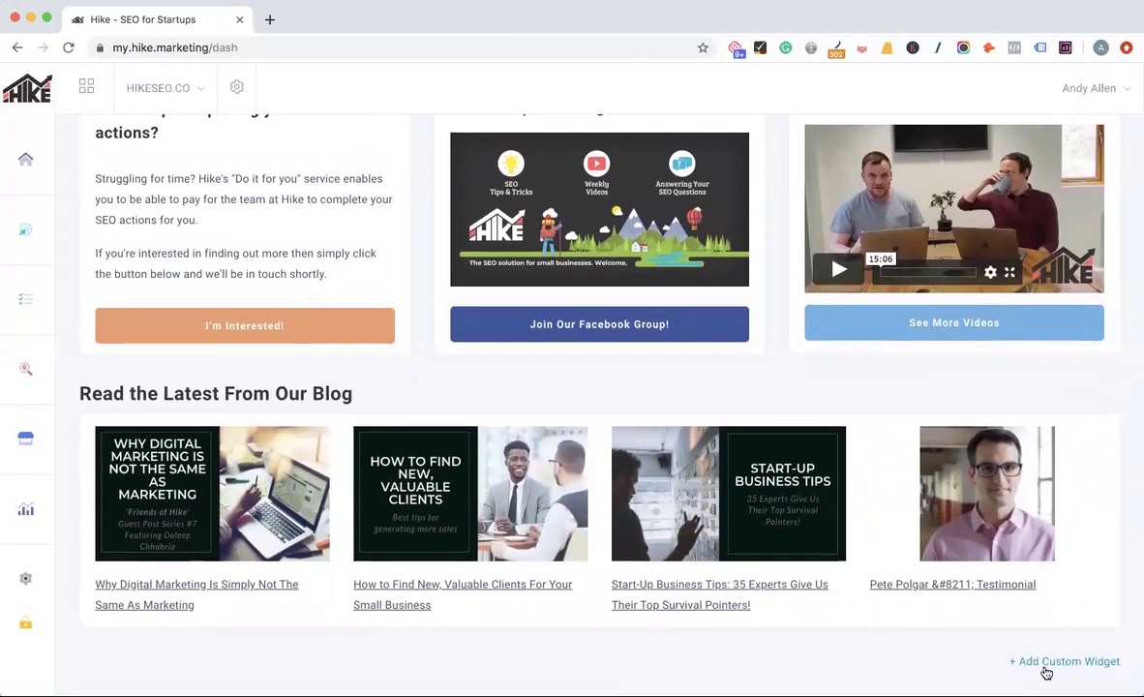
# - Inspect the size options and content field of the custom dashboard widget form, and return to the dashboard without adding one
pyautogui.click(1051, 663)
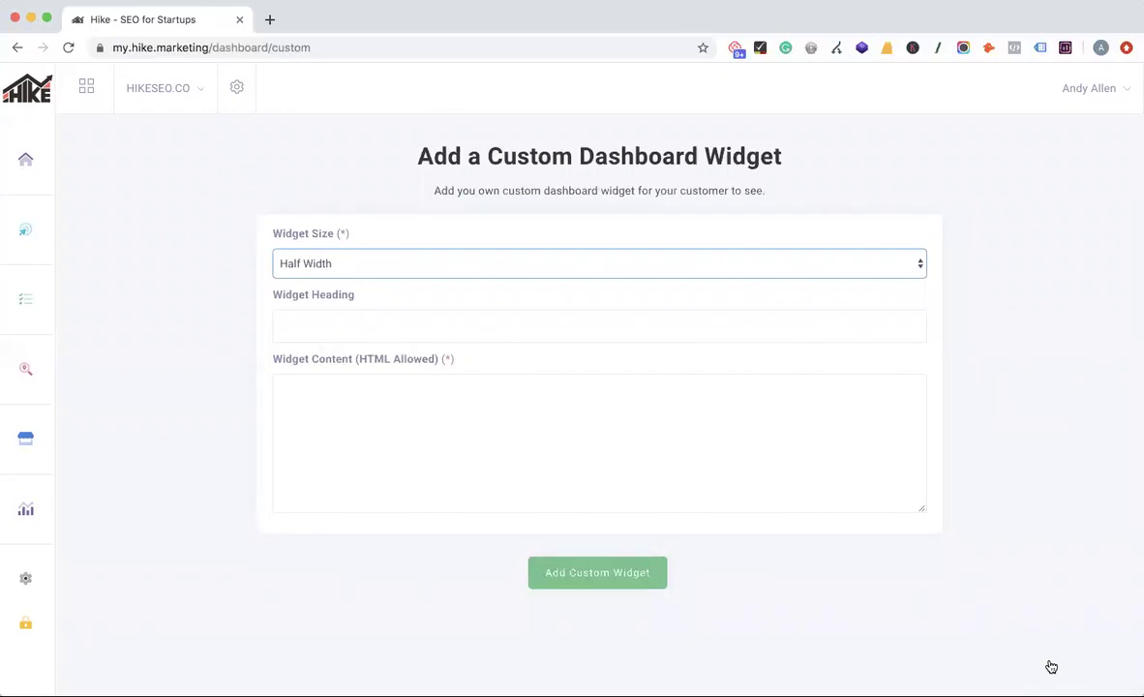
pyautogui.click(391, 263)
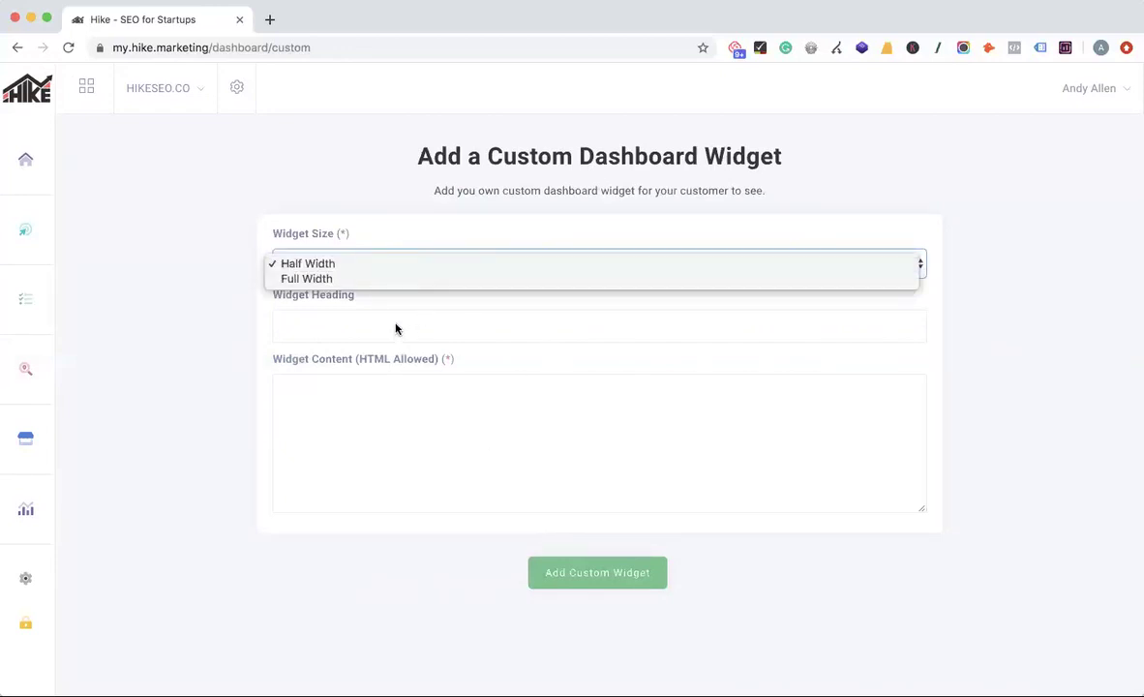
pyautogui.click(484, 353)
pyautogui.click(394, 389)
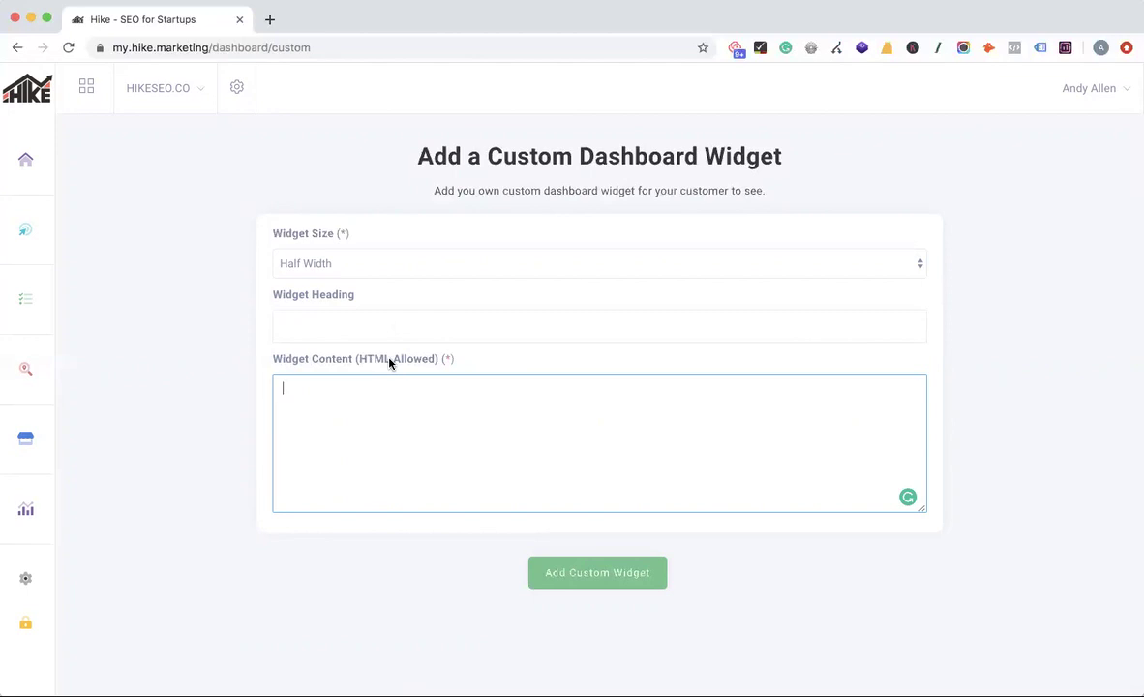
pyautogui.click(94, 163)
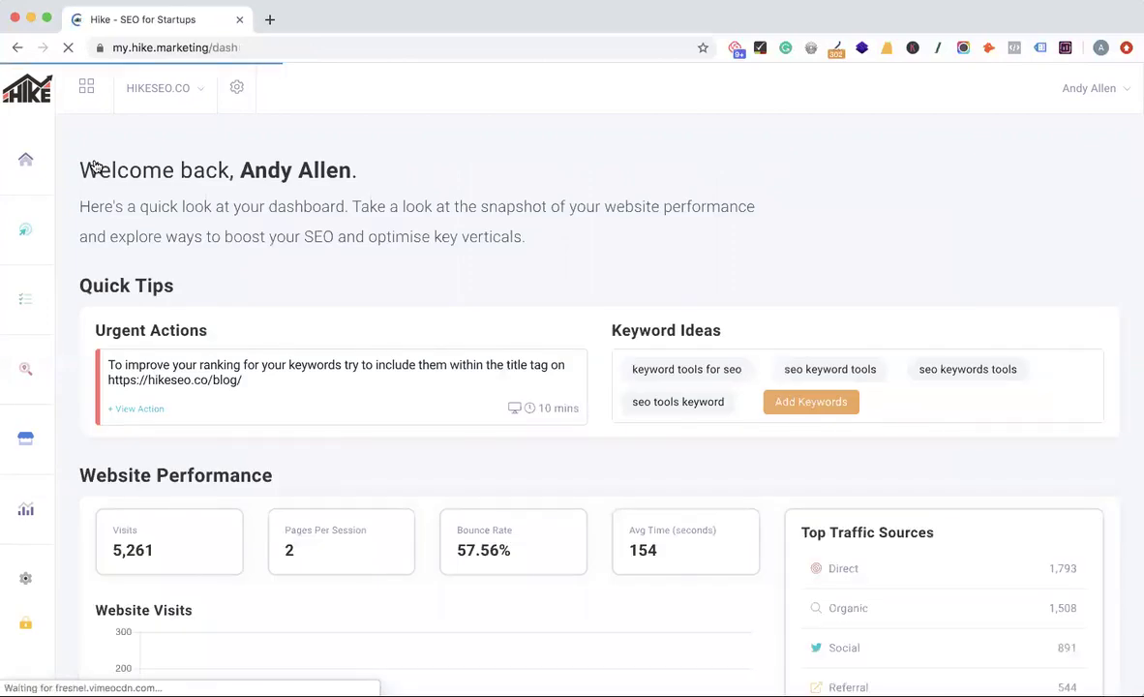
# - Open the Keyword Ideas page of the Strategy section and check the recent entries offered for a new keyword
pyautogui.click(80, 236)
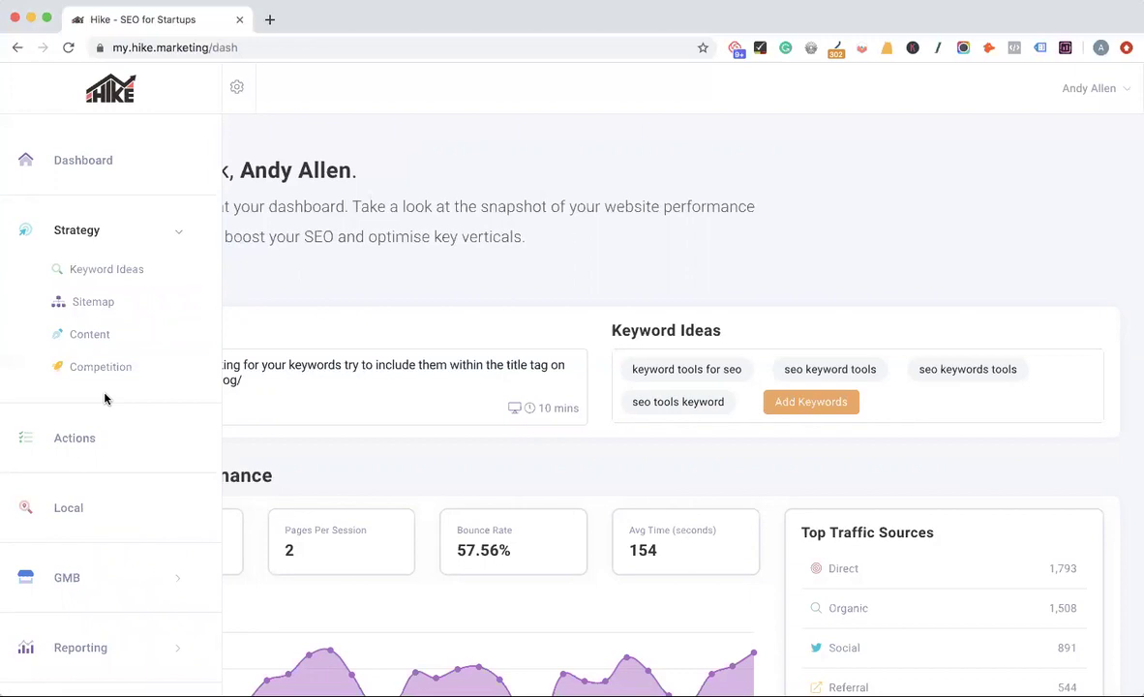
pyautogui.click(98, 270)
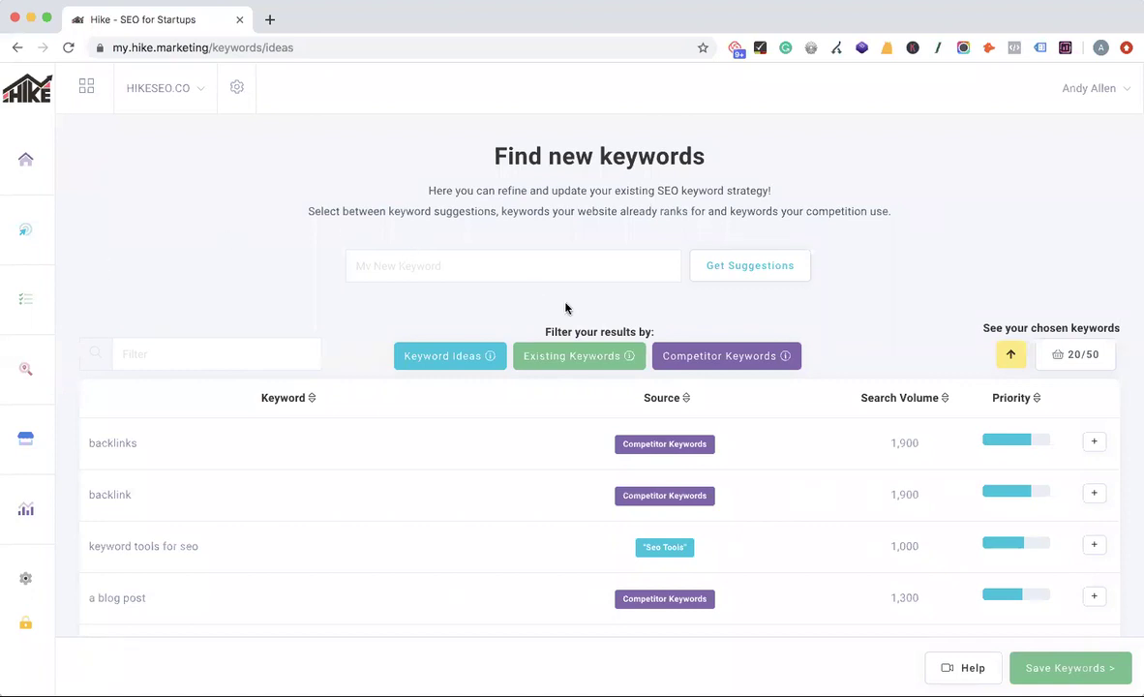
pyautogui.click(466, 267)
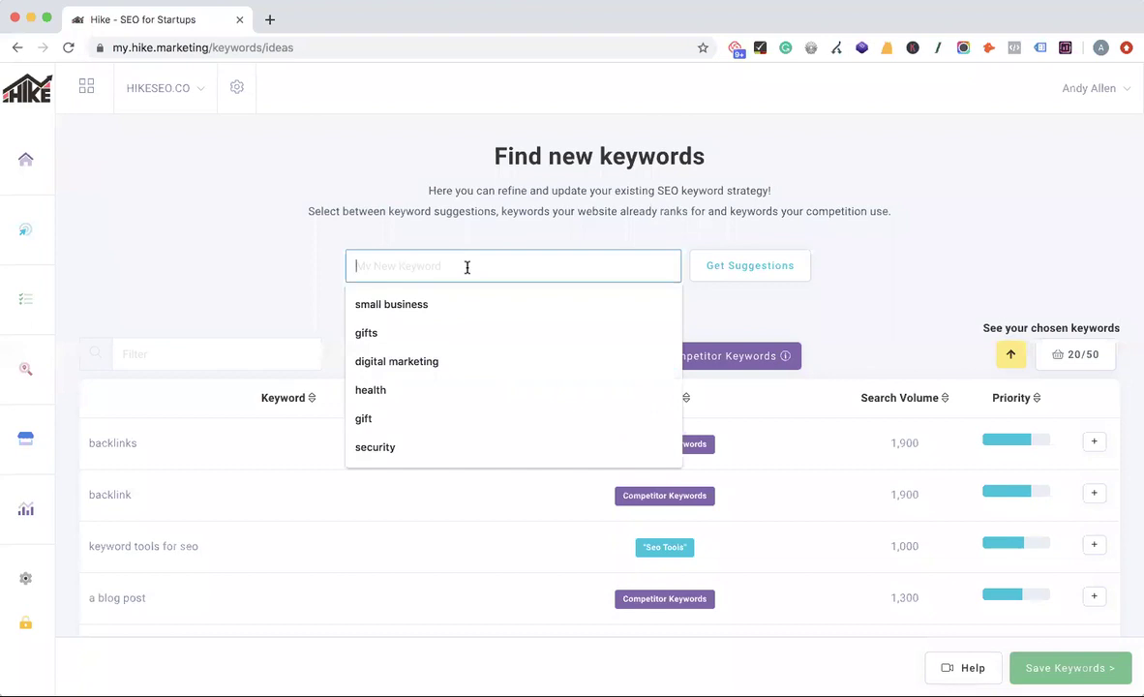
pyautogui.click(520, 304)
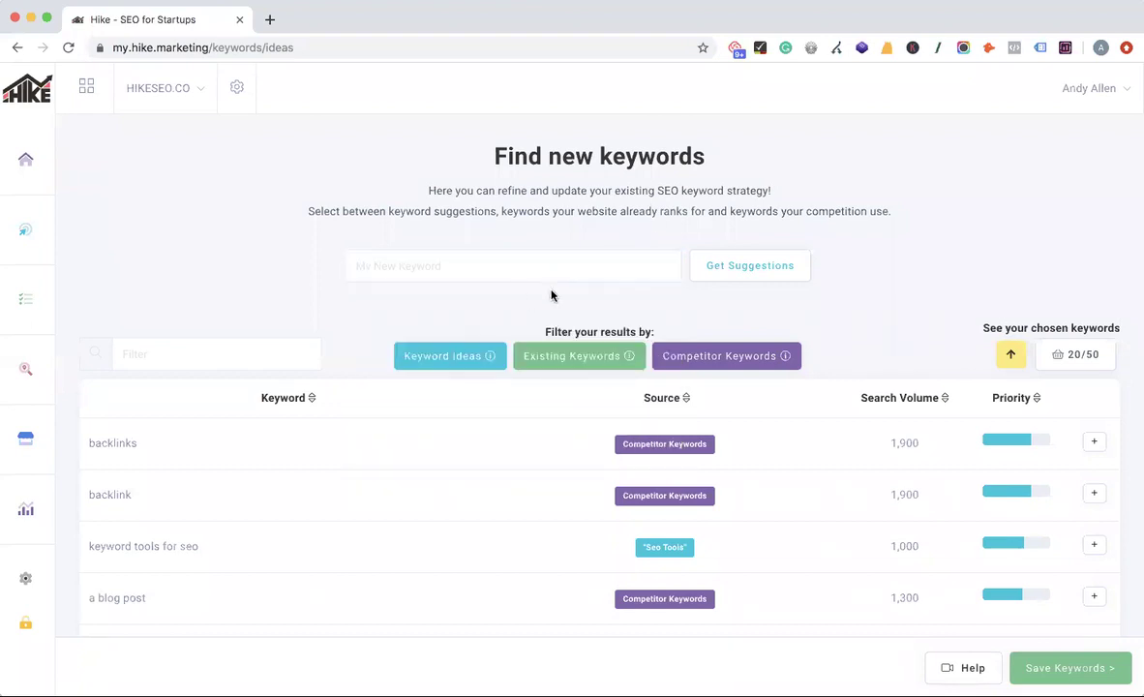
# - Display the previous keyword searches and filter the keyword ideas to the "Seo Software" search
pyautogui.click(439, 358)
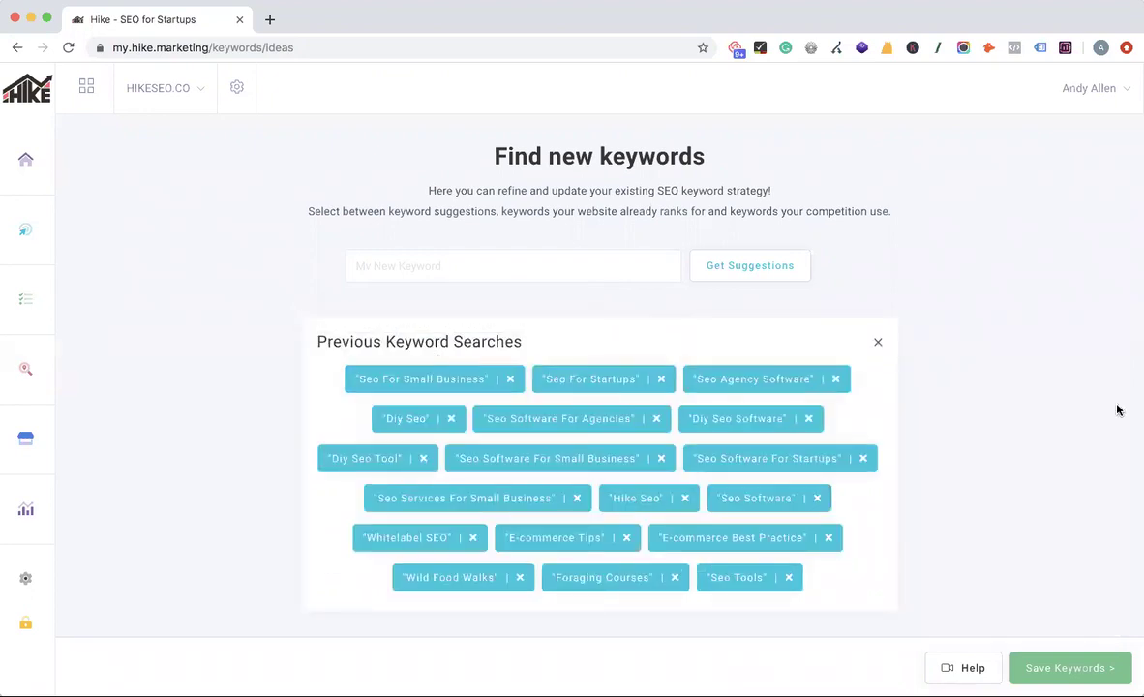
pyautogui.scroll(-2, 1089, 483)
pyautogui.scroll(-1, 1090, 482)
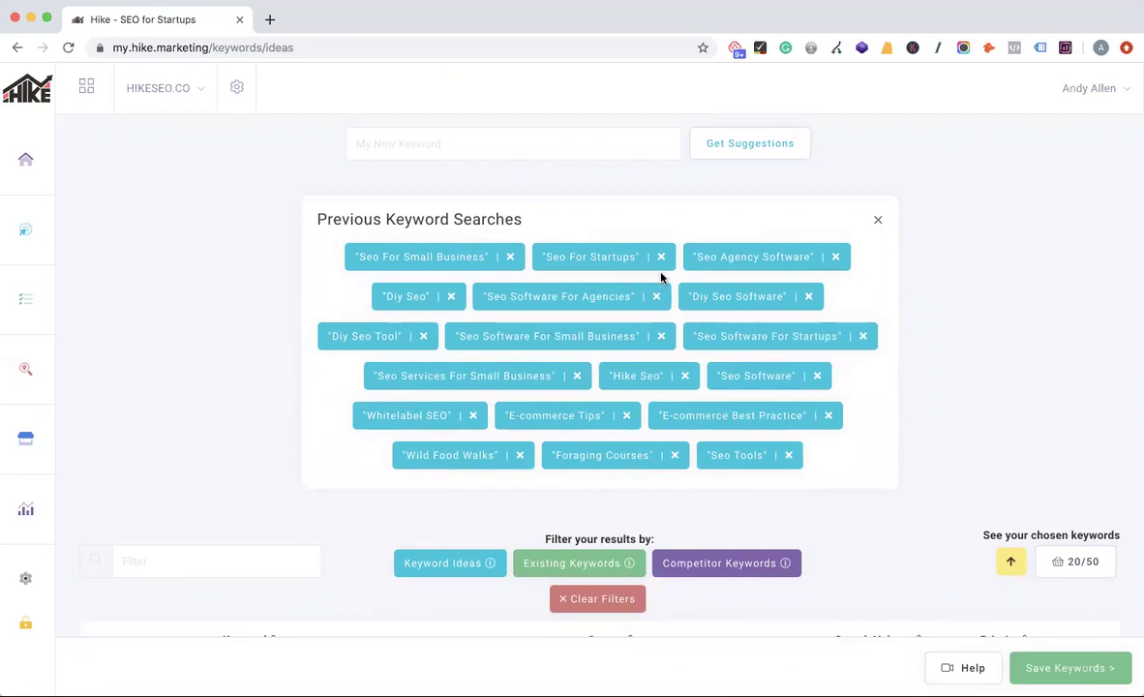
pyautogui.click(748, 376)
pyautogui.scroll(-3, 1018, 371)
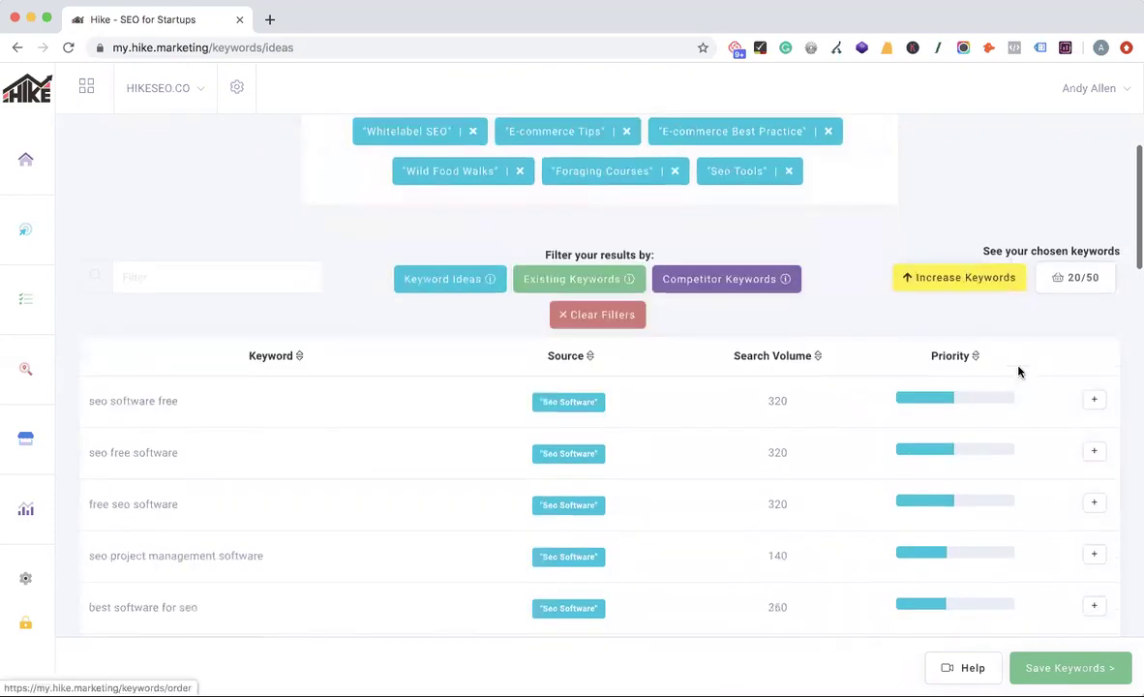
pyautogui.scroll(-2, 595, 436)
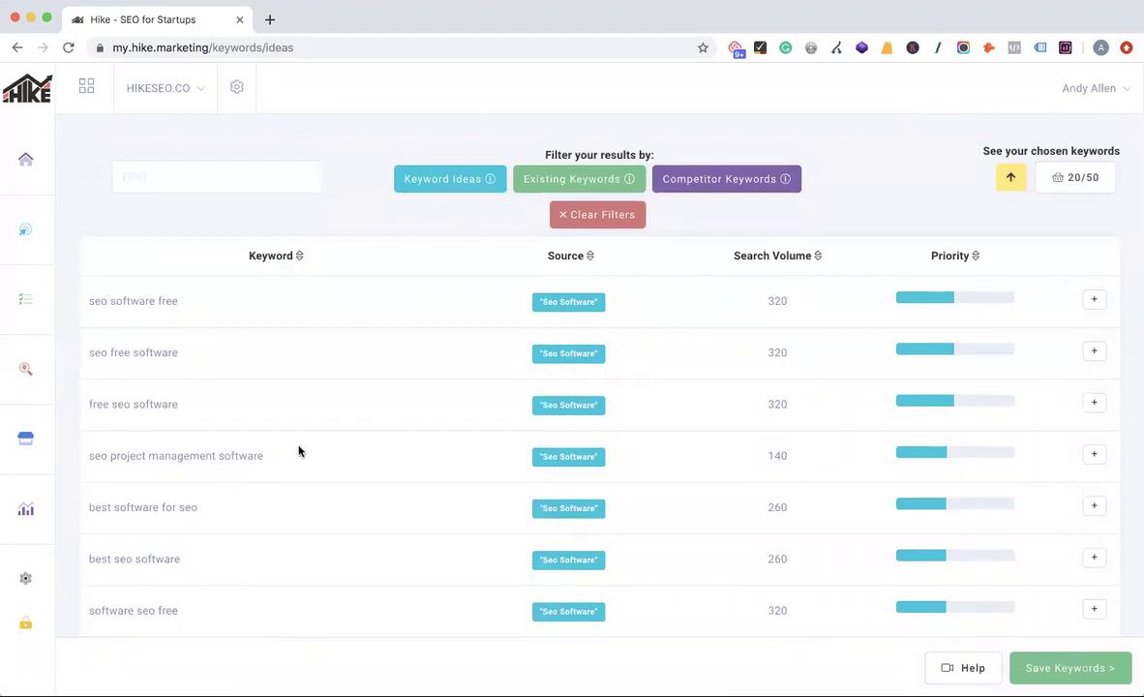
# - Filter the keyword results to Existing Keywords and examine their search volume and priority
pyautogui.scroll(1, 299, 452)
pyautogui.scroll(3, 299, 451)
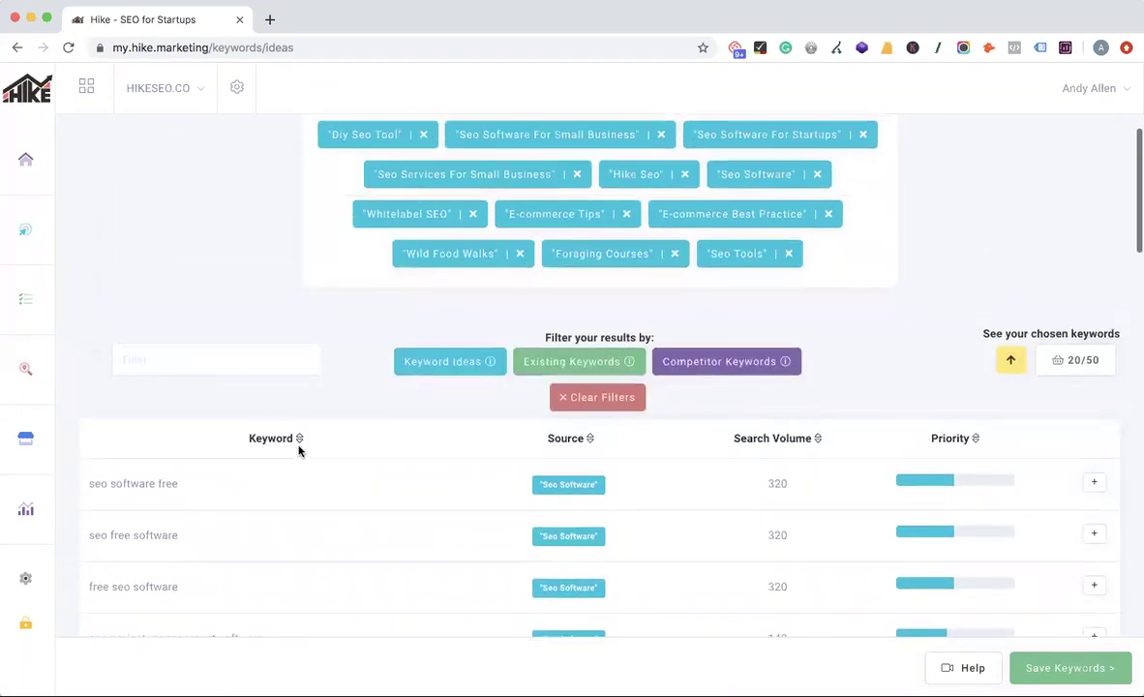
pyautogui.click(591, 363)
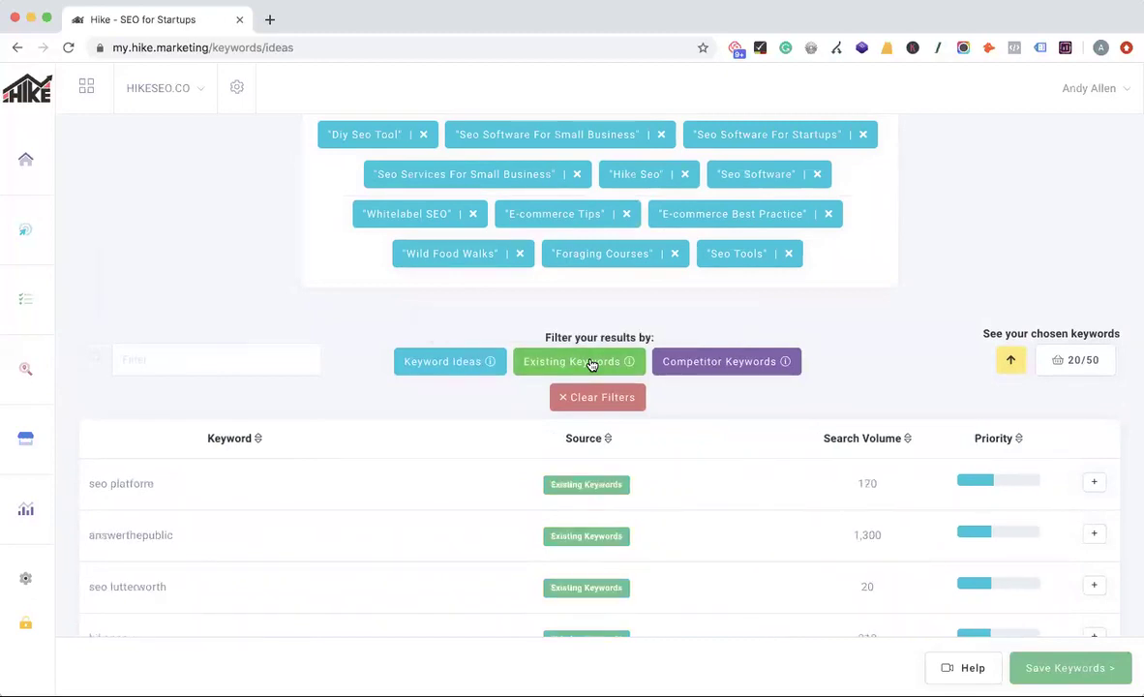
pyautogui.scroll(-5, 764, 475)
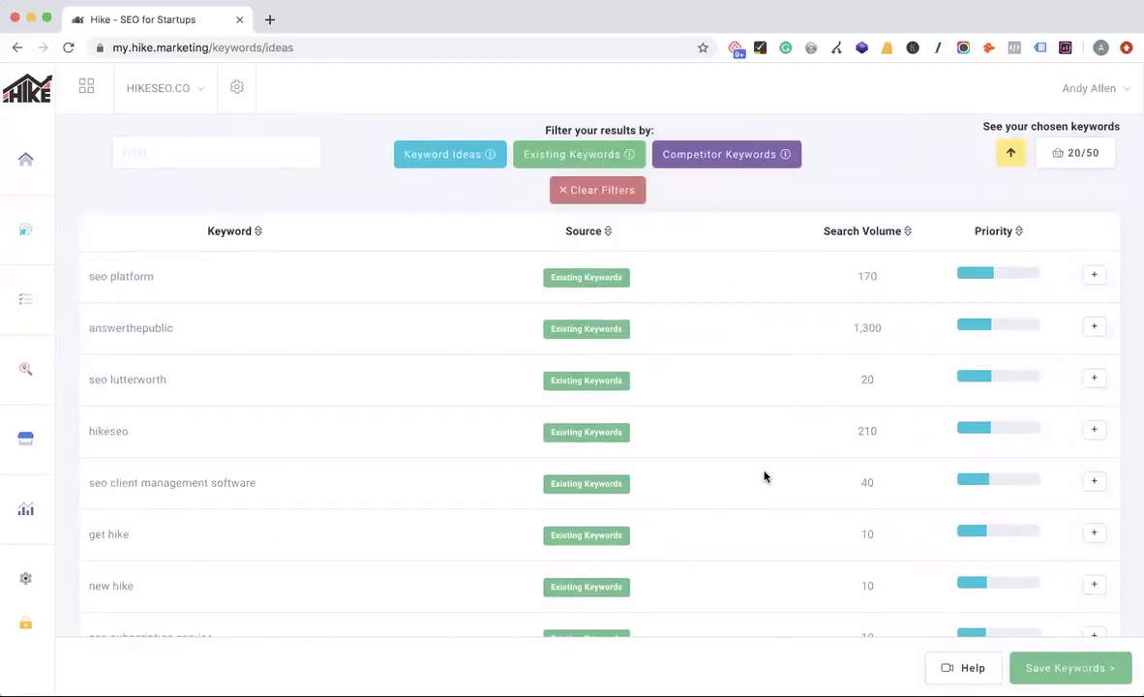
pyautogui.scroll(-1, 764, 475)
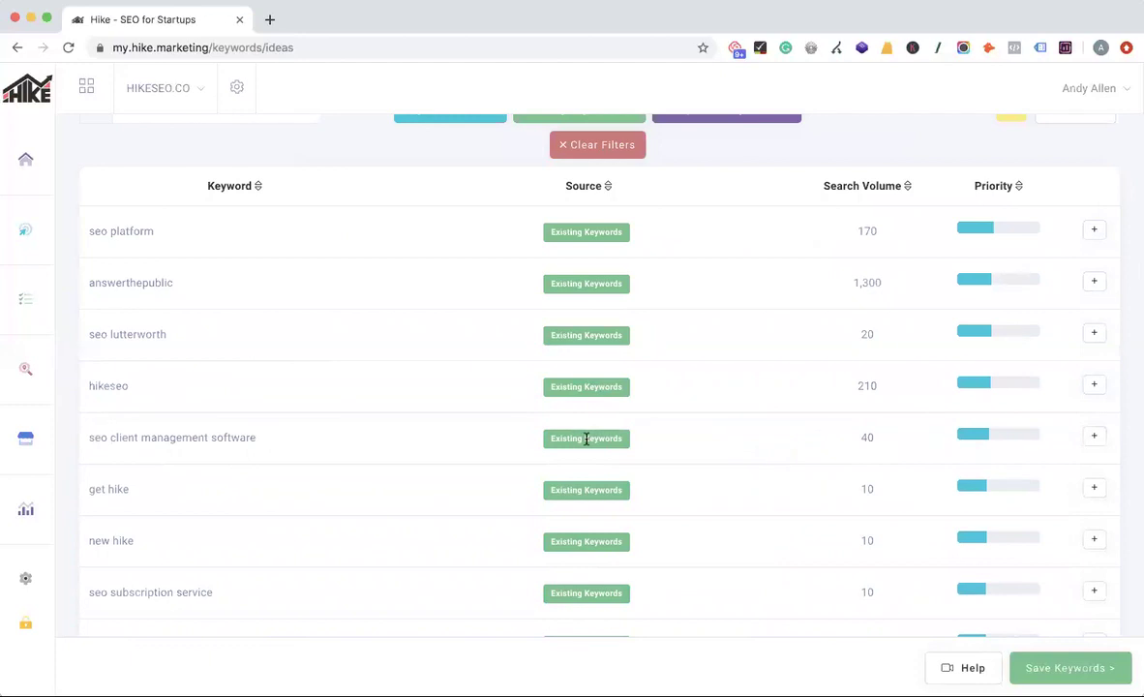
pyautogui.moveTo(586, 439)
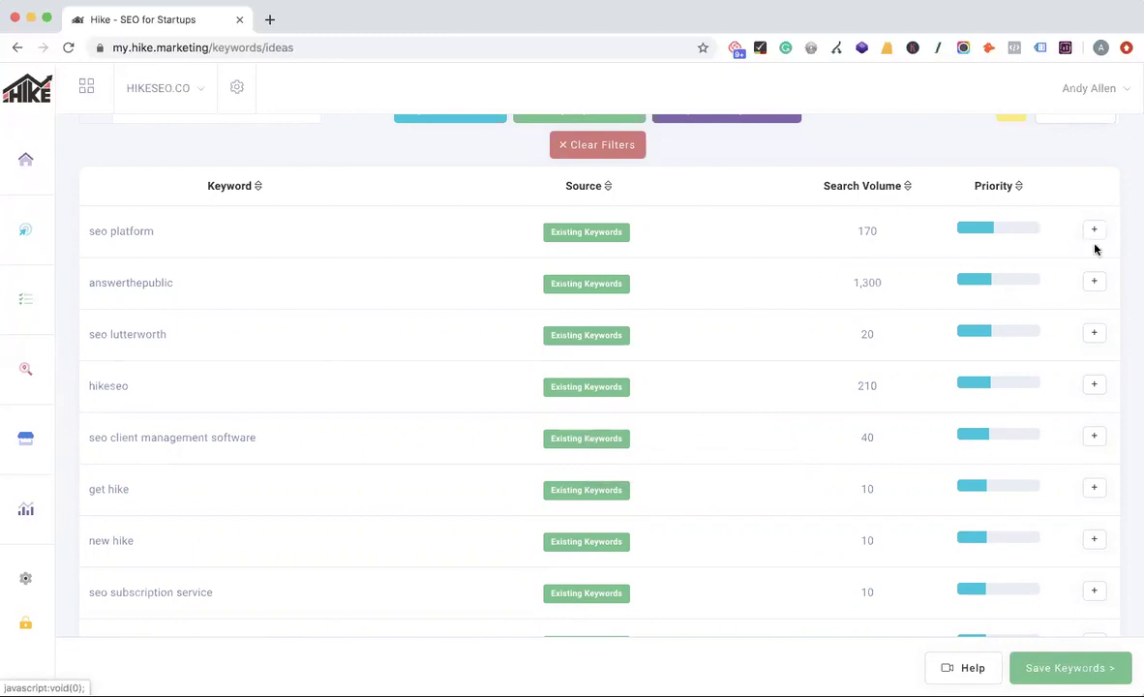
# - Filter the keyword results to Competitor Keywords and look through the list
pyautogui.scroll(3, 1027, 404)
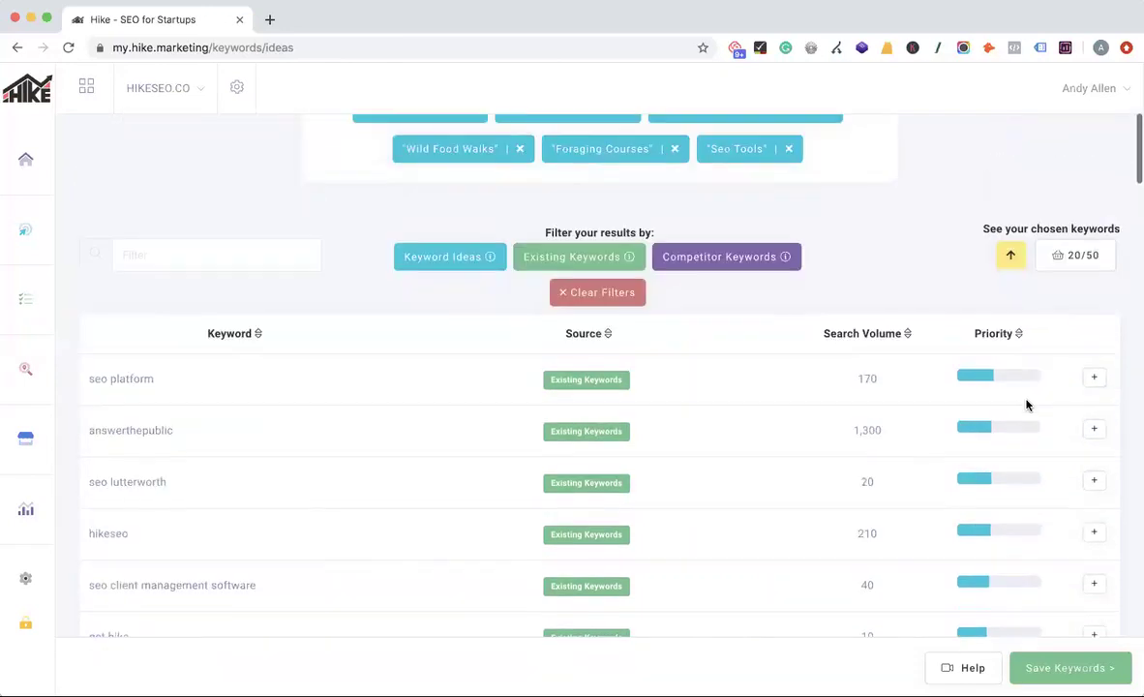
pyautogui.click(745, 274)
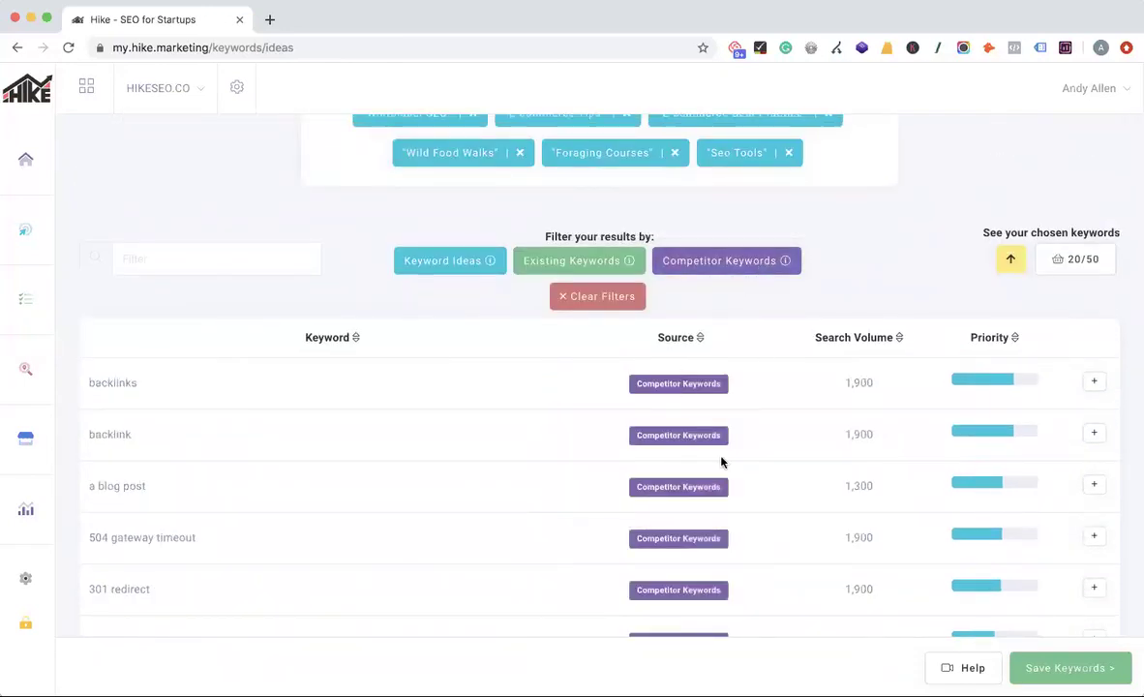
pyautogui.scroll(-4, 446, 536)
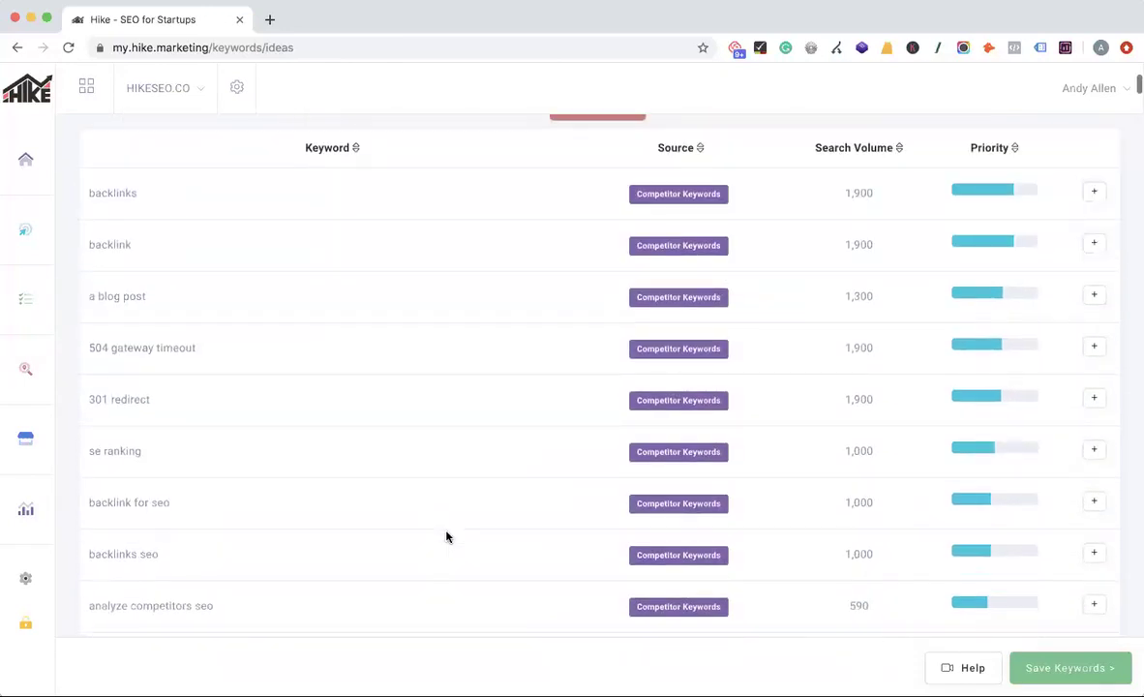
# - Filter the keyword list by the text "seo", by "link", and by "seo" again
pyautogui.scroll(2, 446, 536)
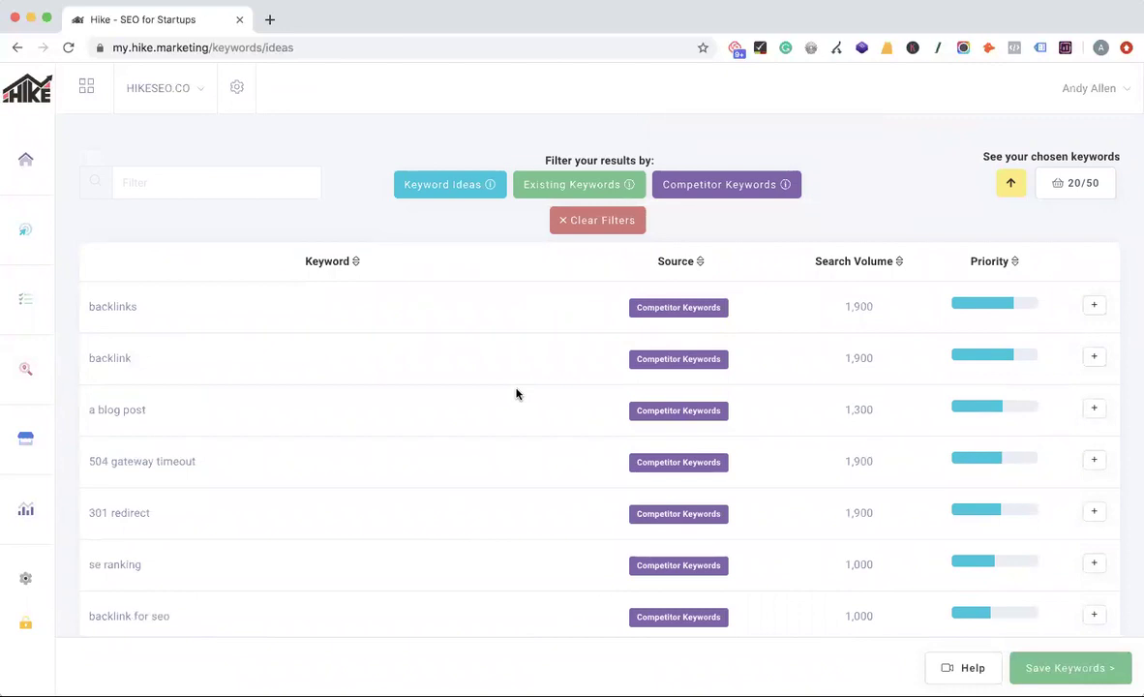
pyautogui.click(173, 183)
pyautogui.write('seo')
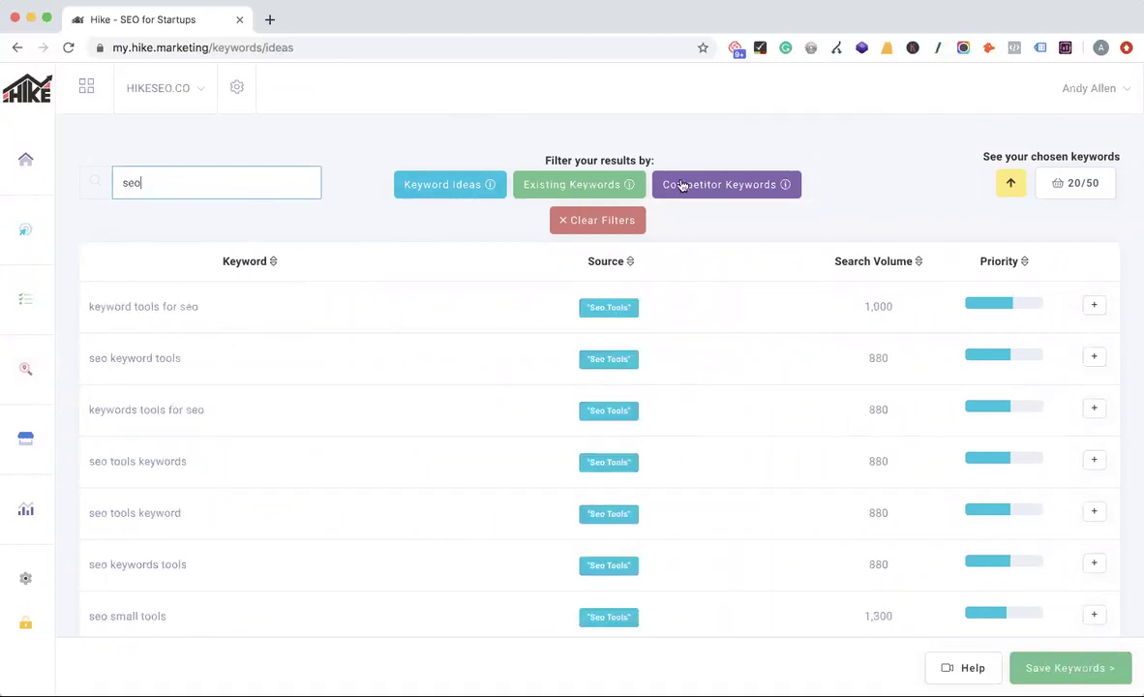
pyautogui.press('super+a')
pyautogui.write('link')
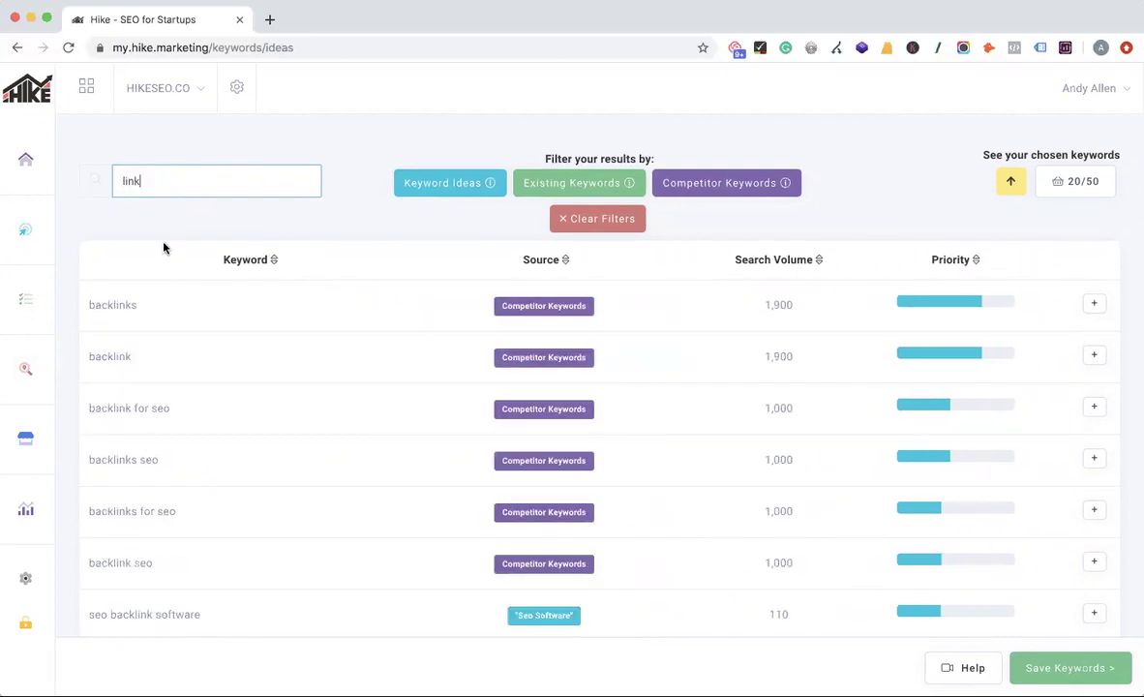
pyautogui.moveTo(130, 170); pyautogui.dragTo(85, 170)
pyautogui.write('seo')
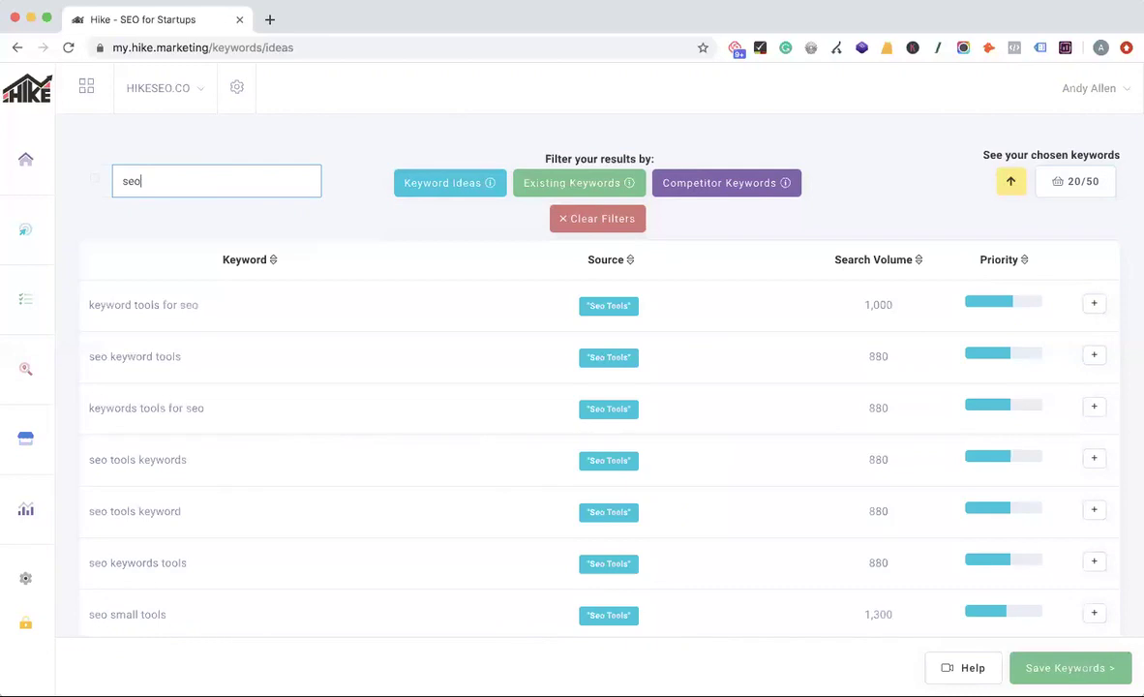
# - Replace the keyword filter text with "software" and look through the matching keywords
pyautogui.press('BackSpace')
pyautogui.press('BackSpace')
pyautogui.press('BackSpace')
pyautogui.write('soft')
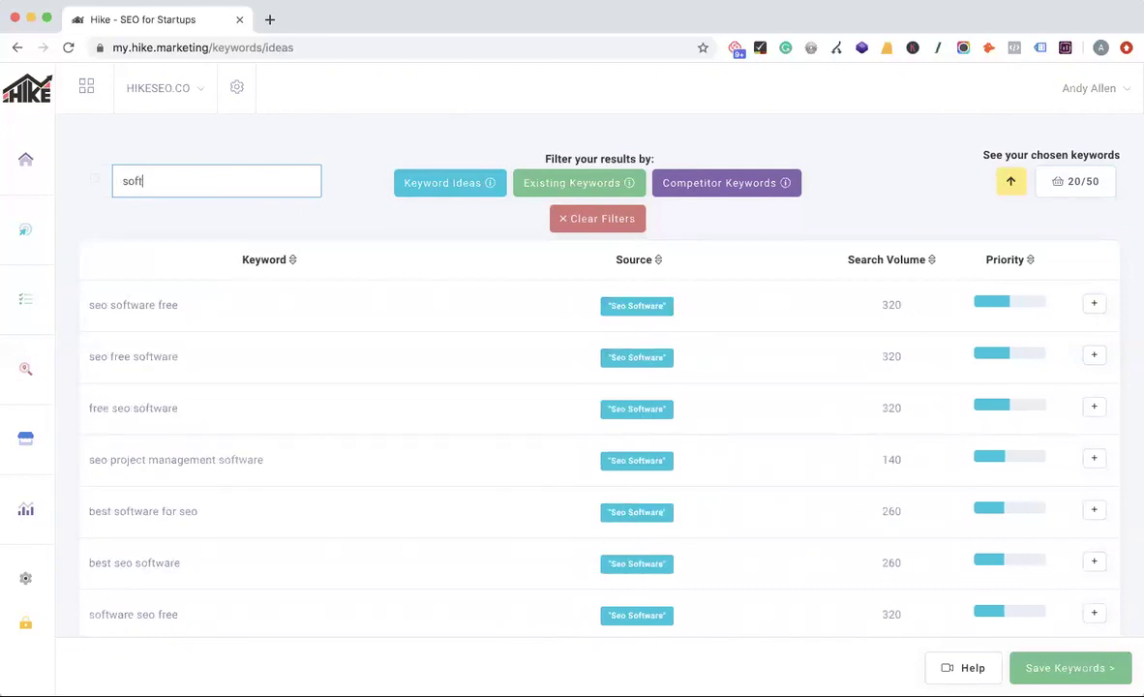
pyautogui.write('ware')
pyautogui.scroll(-3, 320, 407)
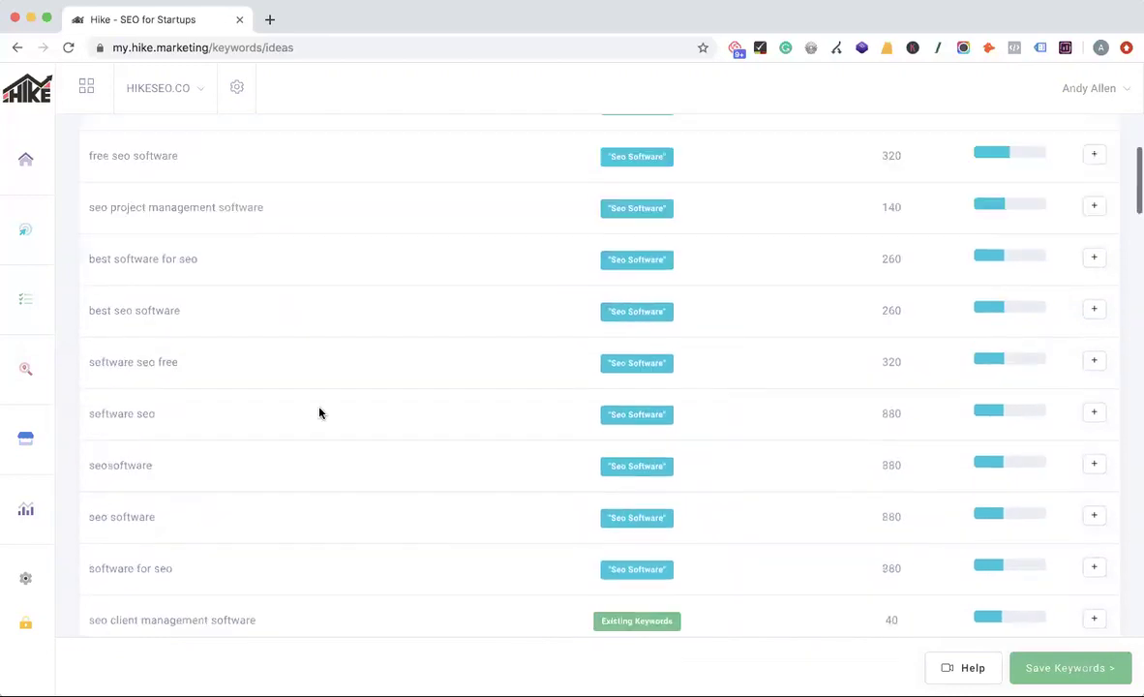
pyautogui.scroll(5, 320, 413)
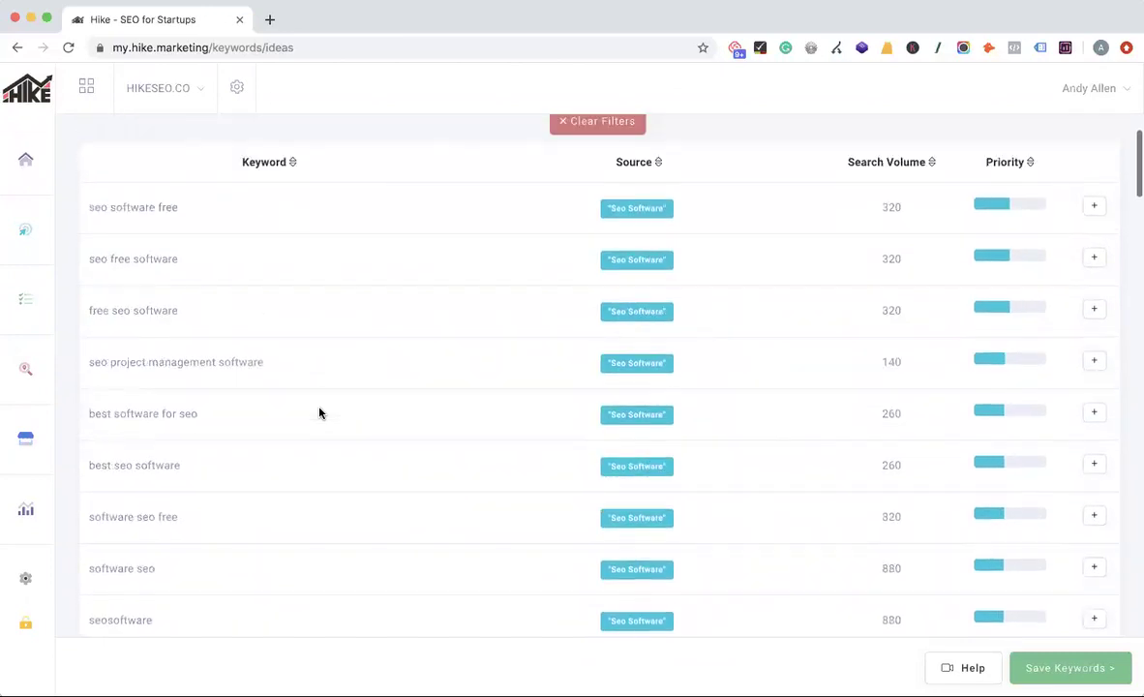
pyautogui.scroll(3, 319, 410)
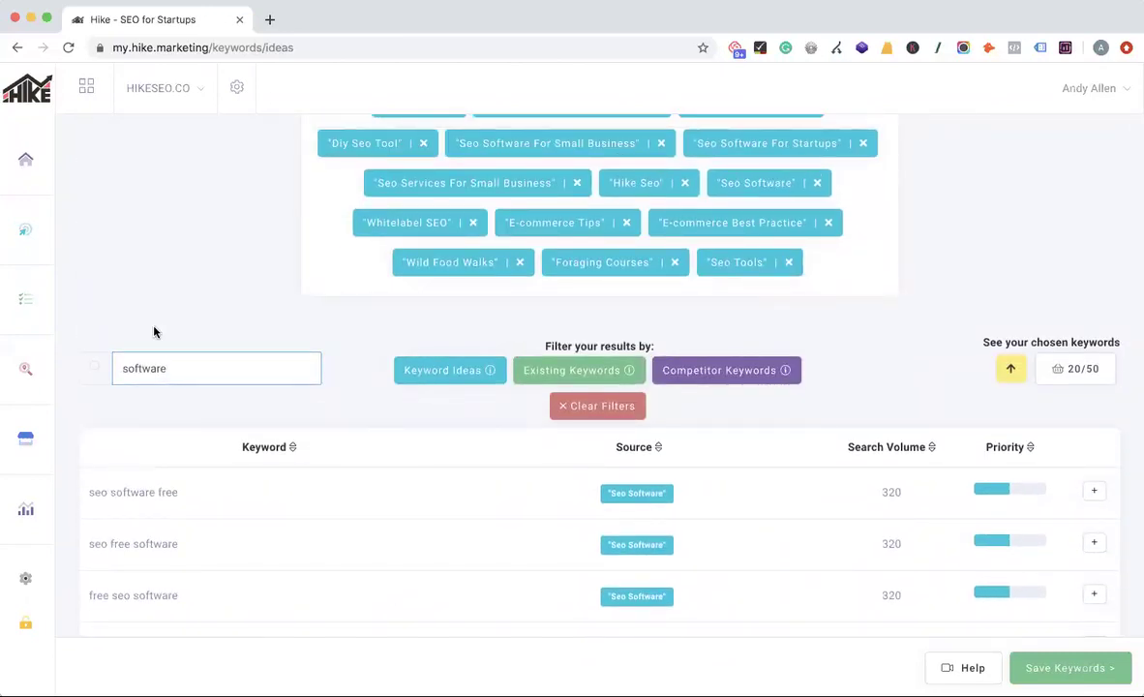
pyautogui.scroll(-3, 296, 406)
pyautogui.scroll(1, 228, 502)
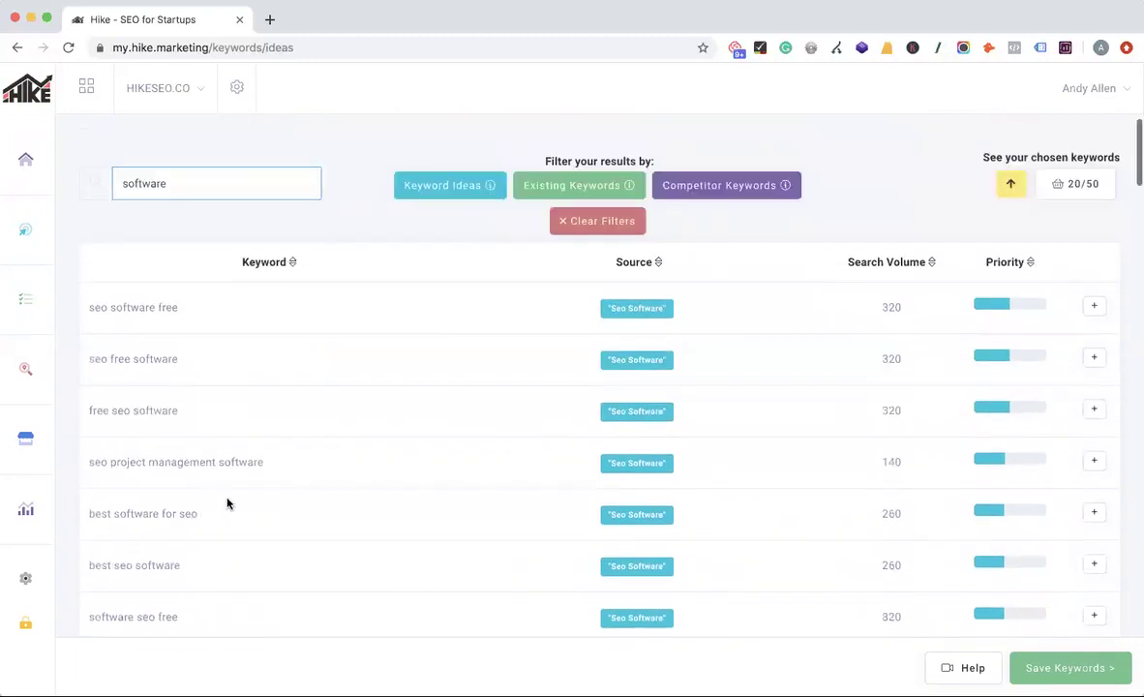
# - Open the list of chosen keywords, sort it by keyword name, and look through the entries
pyautogui.scroll(1, 228, 502)
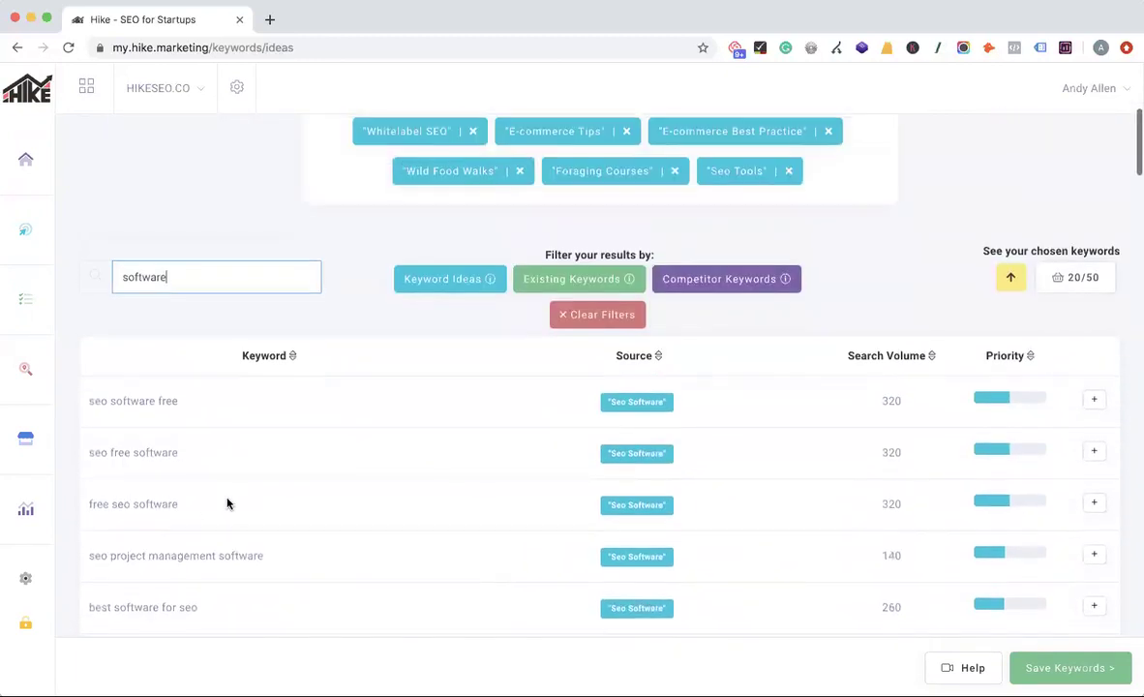
pyautogui.click(1092, 278)
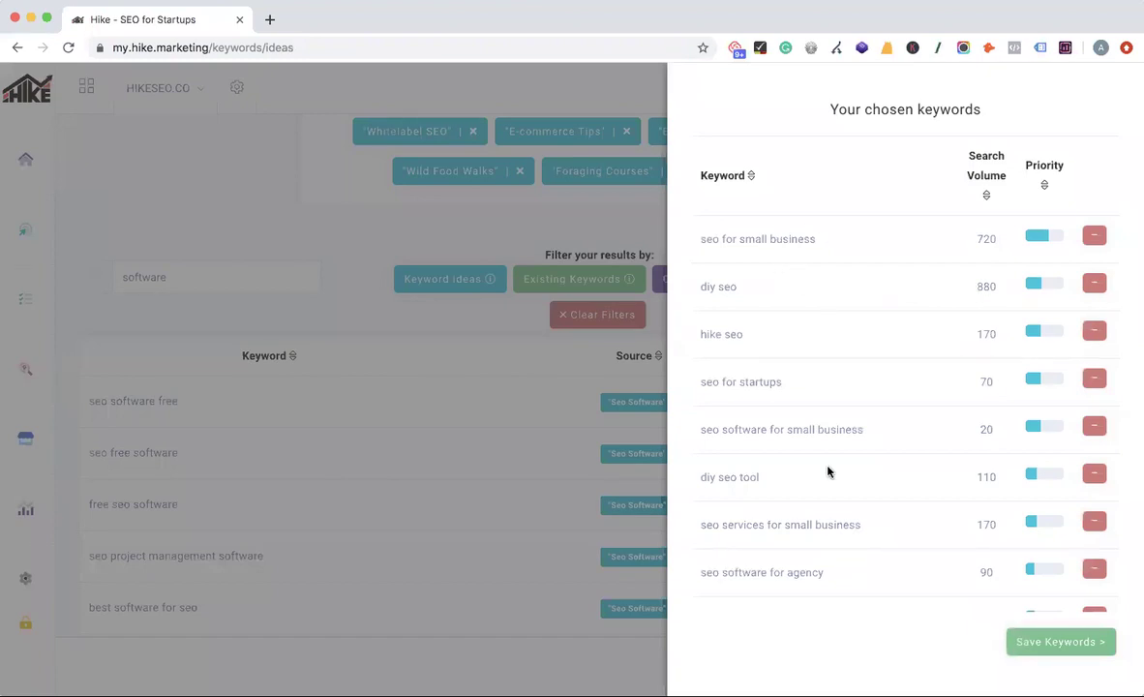
pyautogui.click(751, 176)
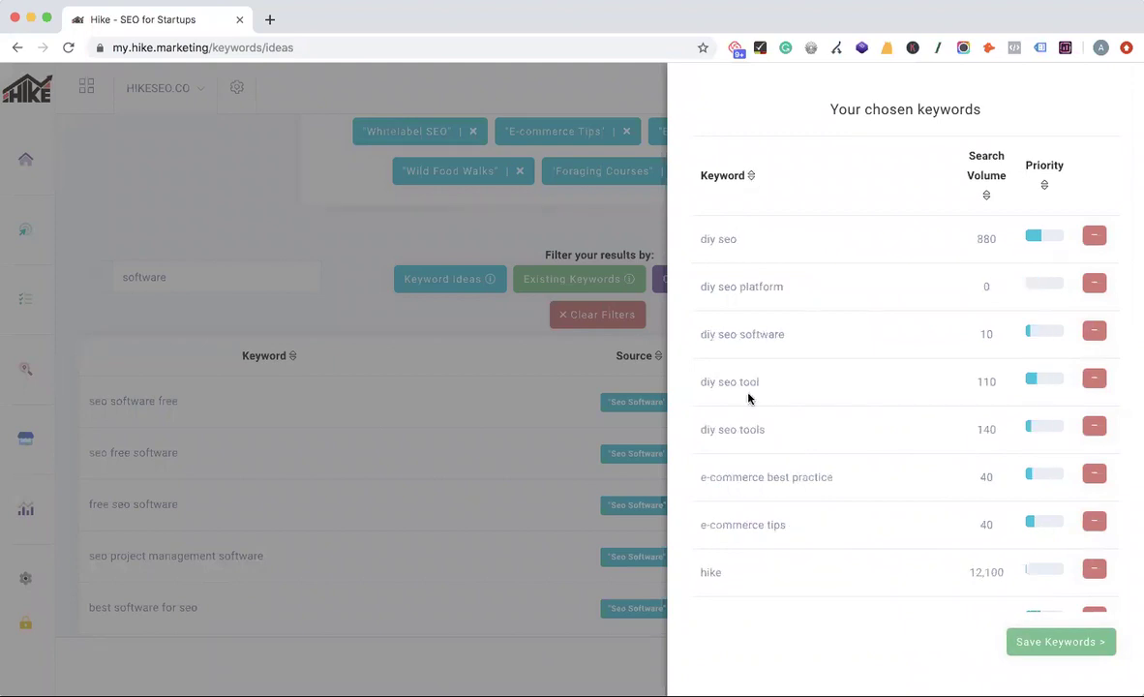
pyautogui.scroll(-5, 748, 397)
pyautogui.scroll(5, 748, 394)
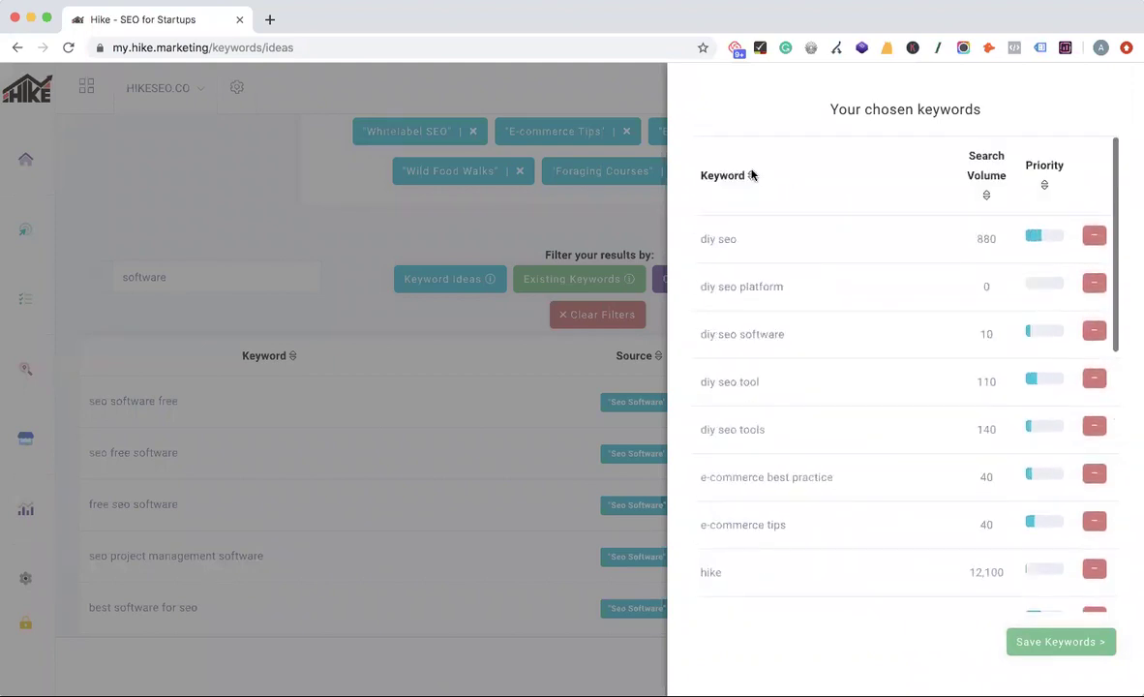
pyautogui.click(751, 175)
pyautogui.click(750, 176)
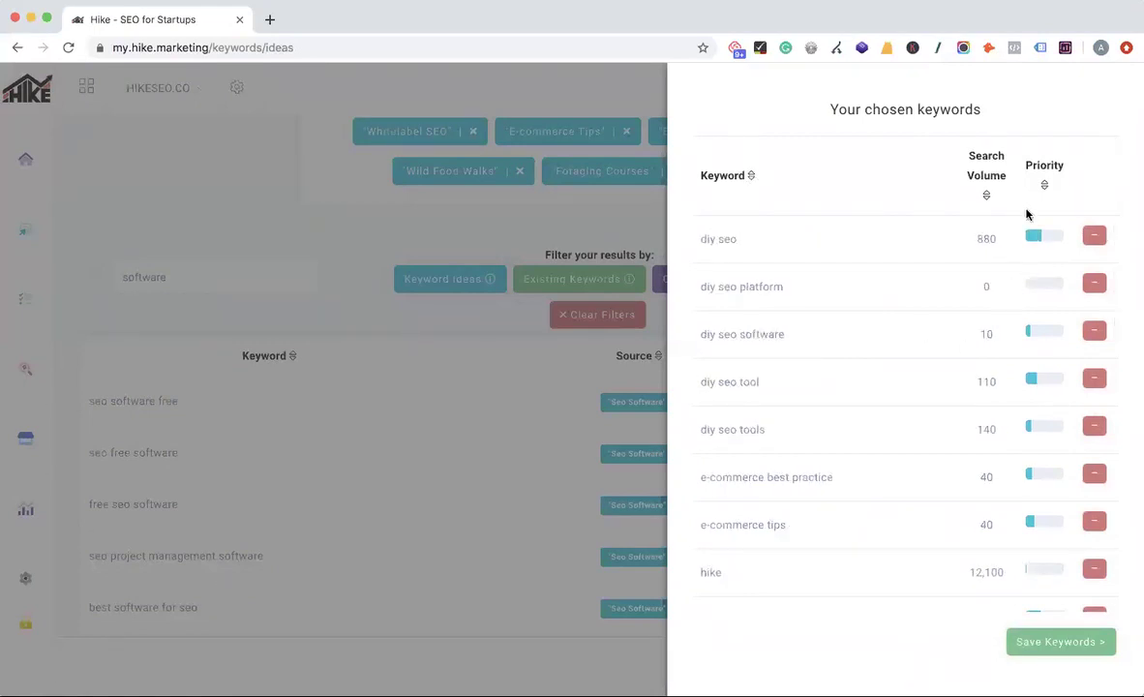
# - Sort the chosen keywords by priority with the highest first, and close the list after viewing it
pyautogui.click(1044, 186)
pyautogui.click(1044, 189)
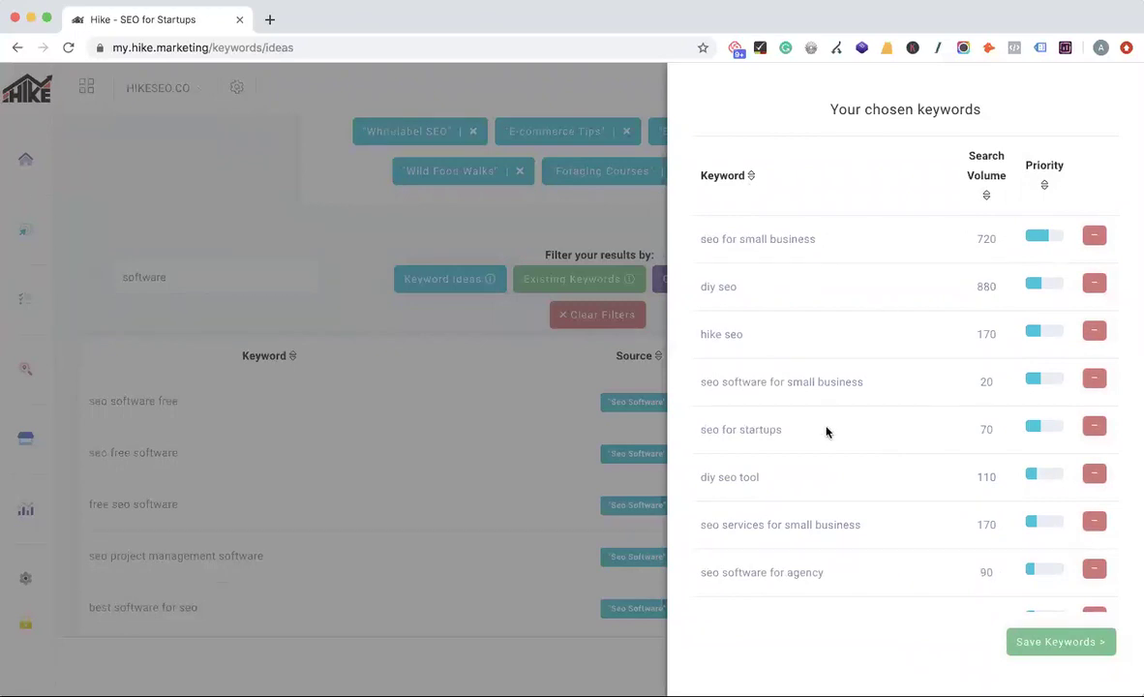
pyautogui.click(568, 220)
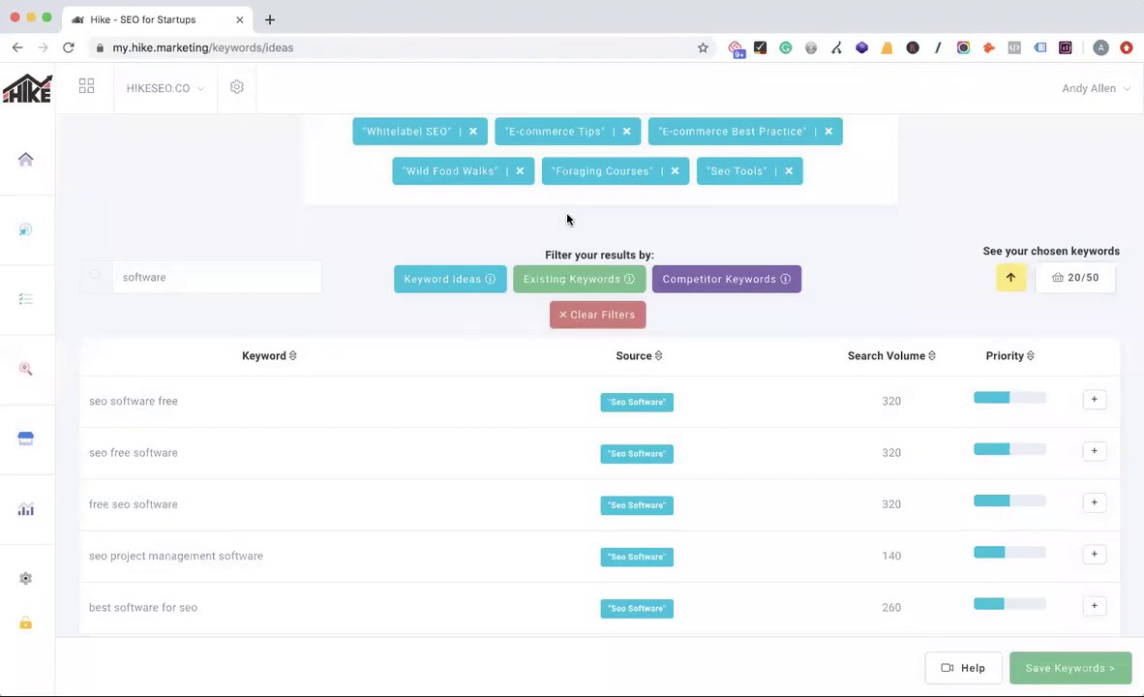
# - Open the strategy's sitemap and review which keywords are assigned to each page
pyautogui.scroll(2, 568, 219)
pyautogui.scroll(3, 568, 220)
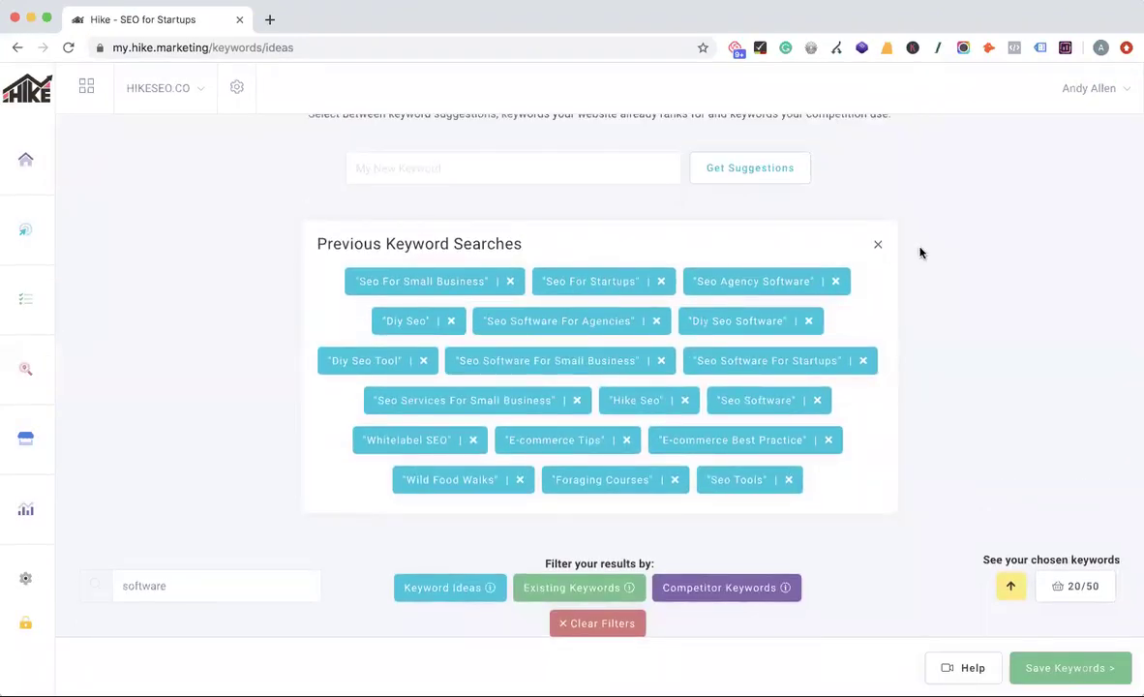
pyautogui.scroll(1, 920, 252)
pyautogui.click(66, 231)
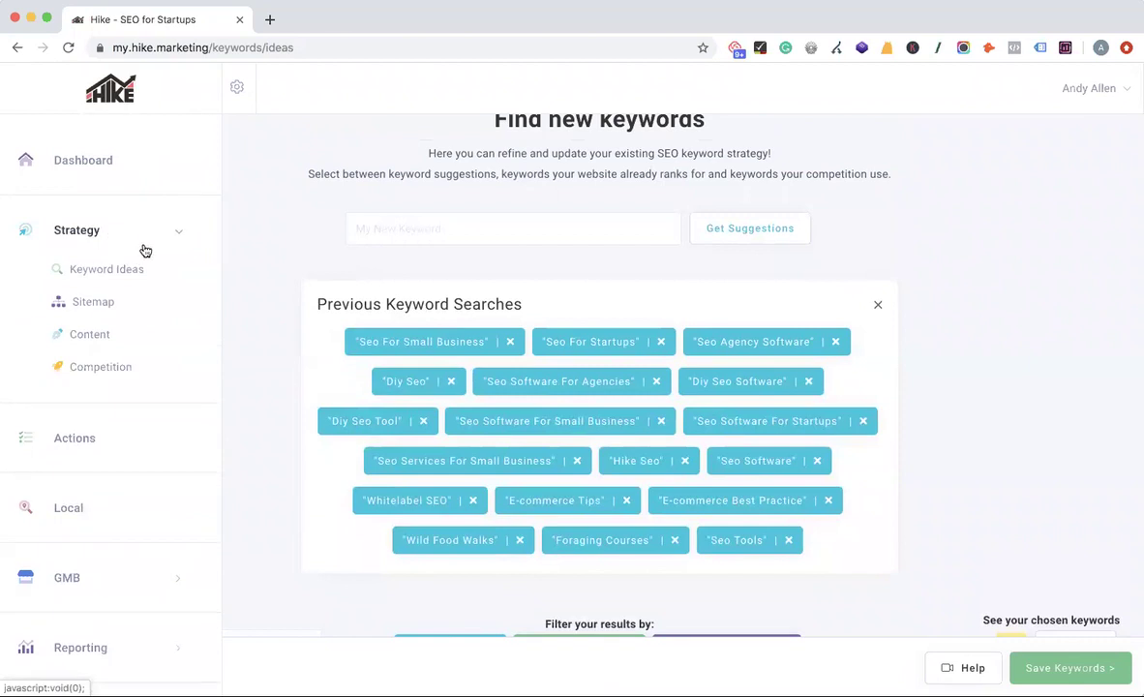
pyautogui.click(97, 303)
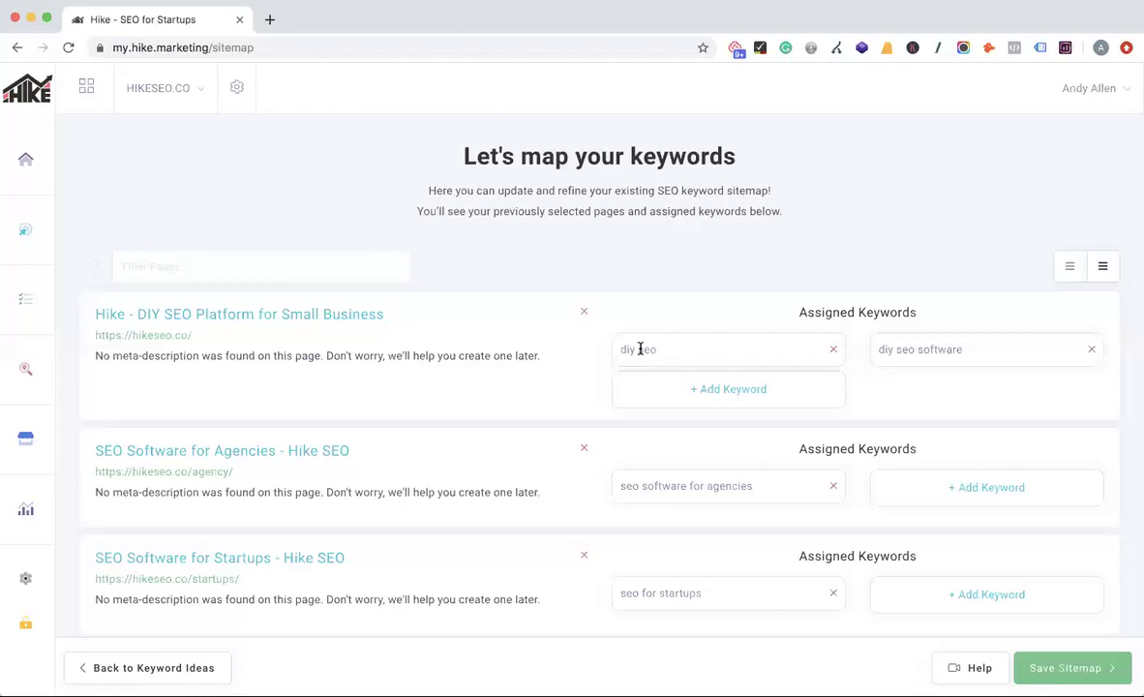
pyautogui.scroll(-3, 658, 353)
pyautogui.scroll(3, 795, 336)
pyautogui.scroll(-3, 353, 440)
pyautogui.scroll(-2, 536, 434)
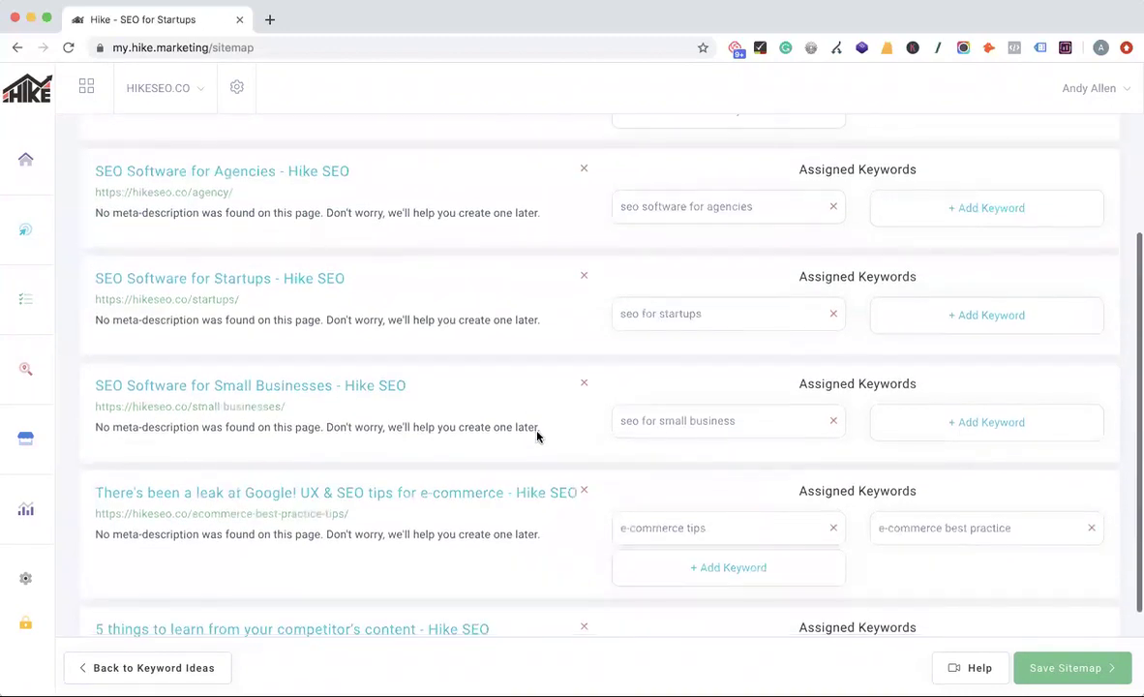
pyautogui.scroll(5, 536, 436)
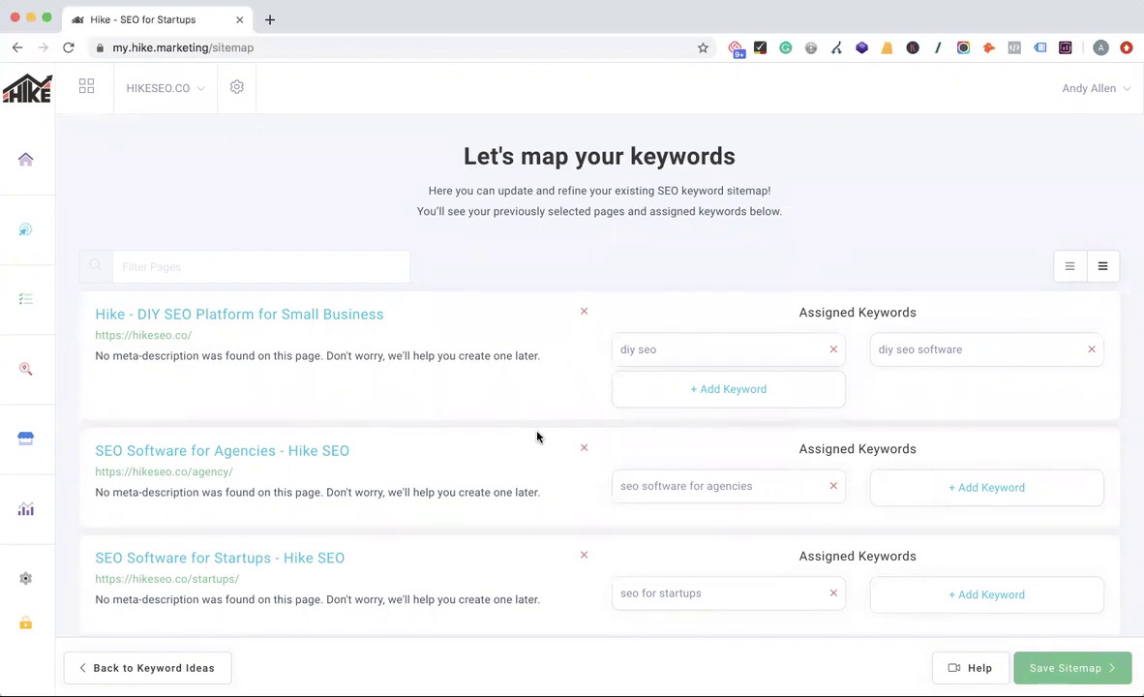
pyautogui.scroll(-8, 537, 436)
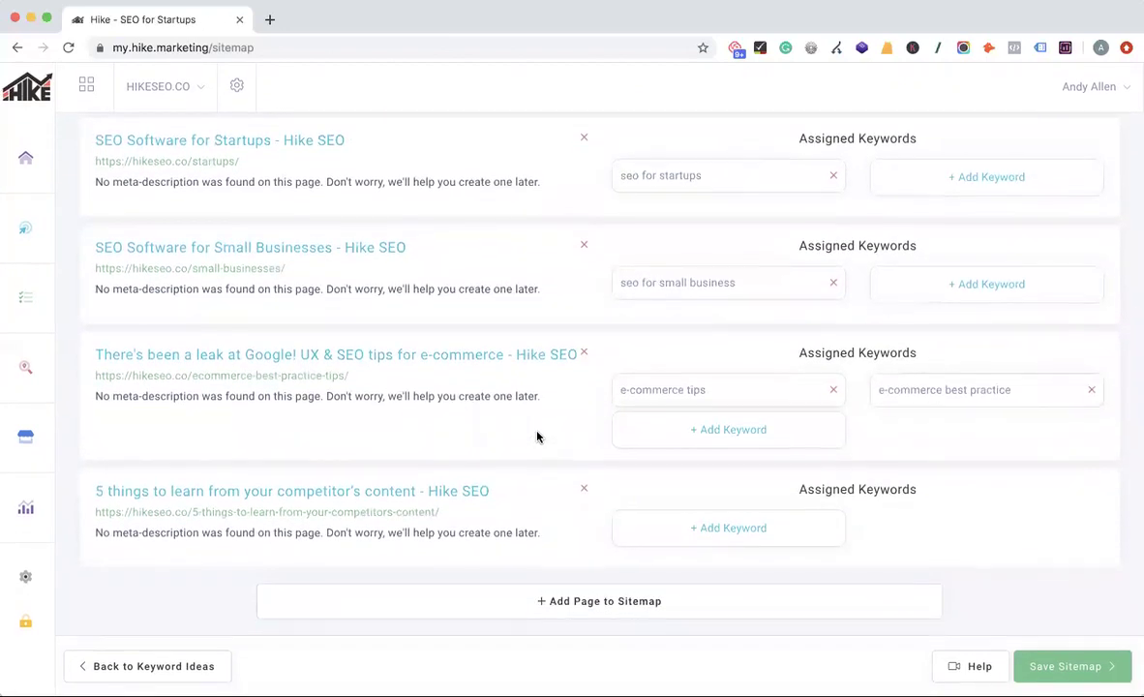
pyautogui.click(570, 604)
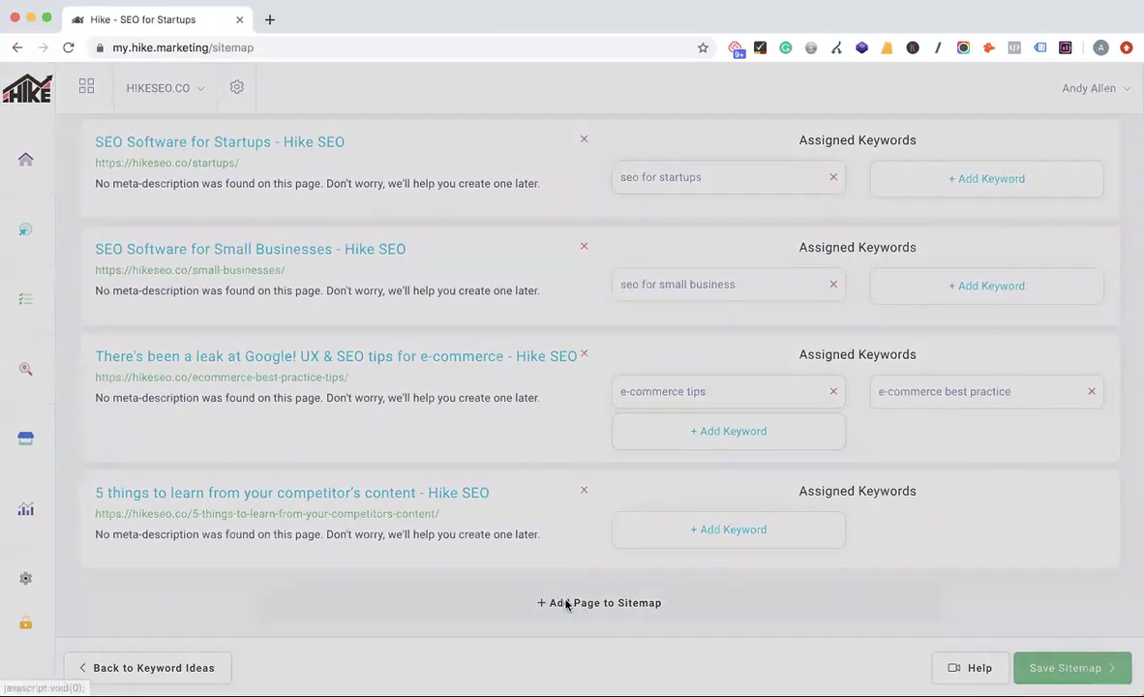
pyautogui.click(279, 331)
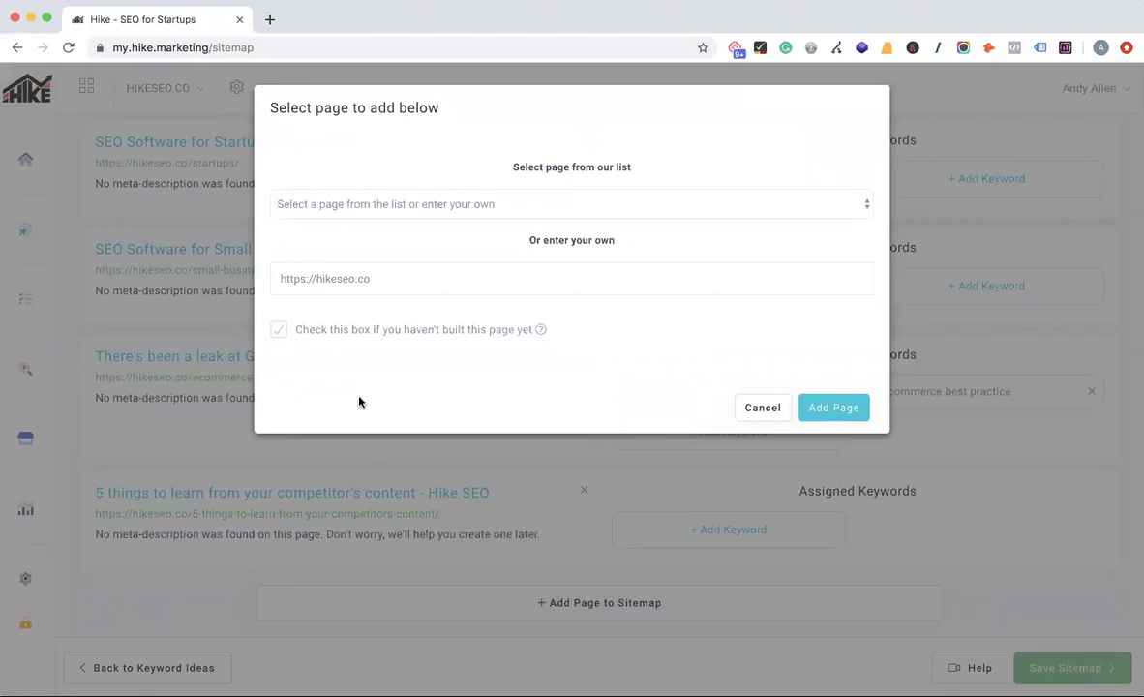
pyautogui.click(385, 280)
pyautogui.write('/test')
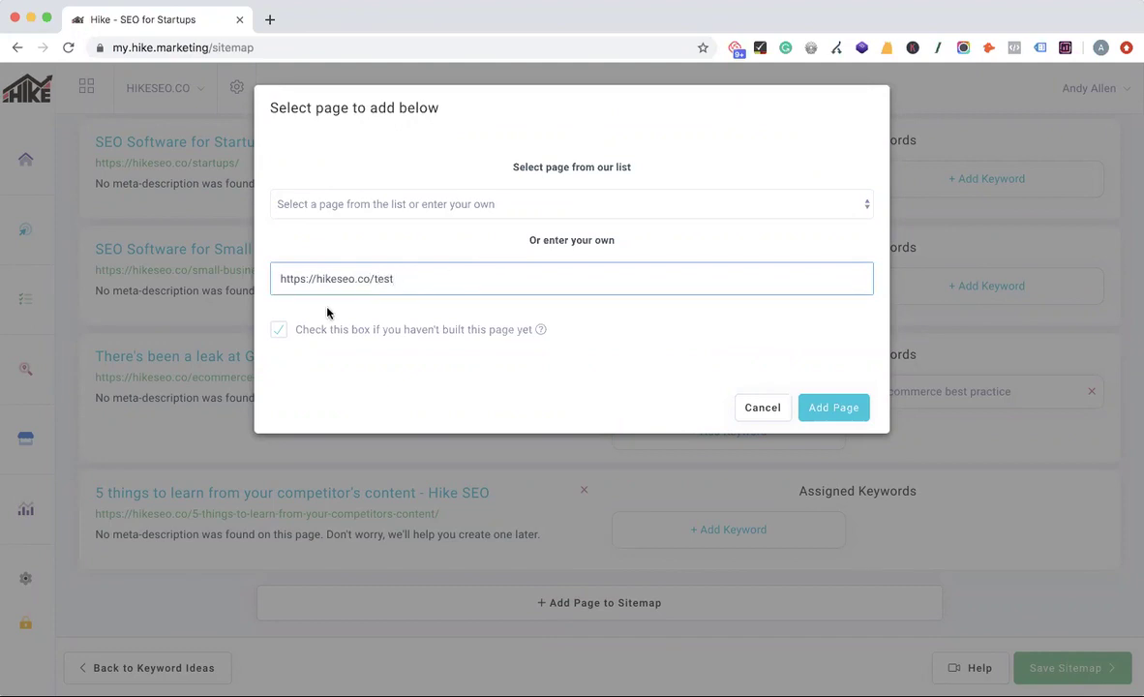
pyautogui.click(818, 406)
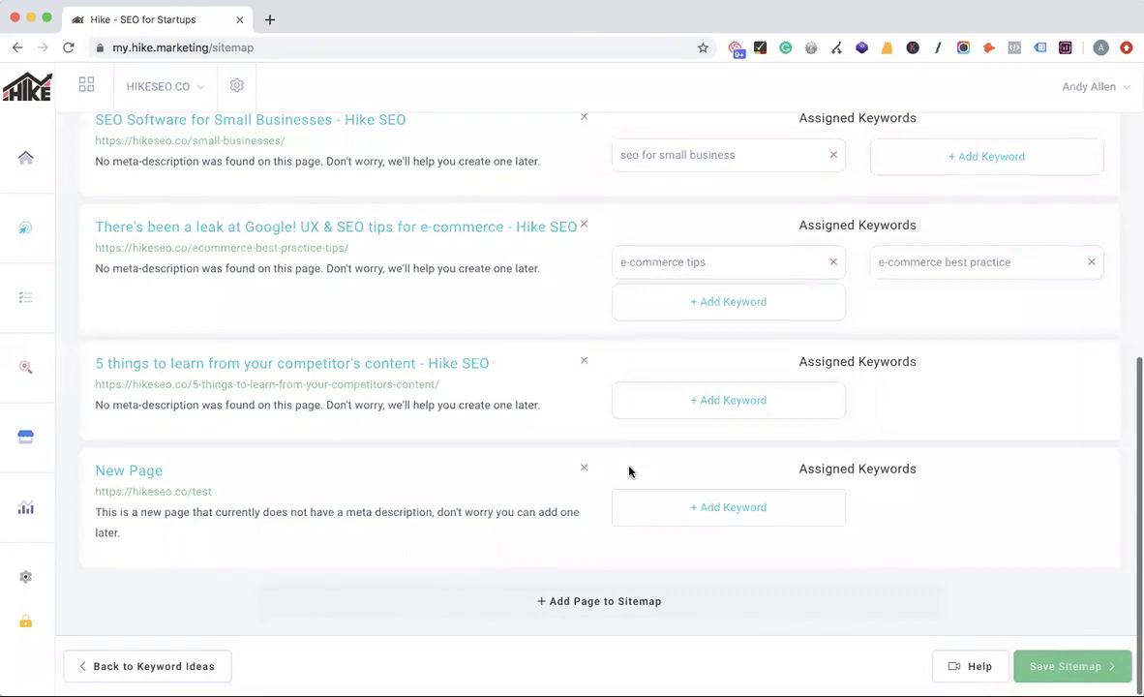
# - Assign the keyword "hike" to the new test page and remove it again
pyautogui.click(729, 522)
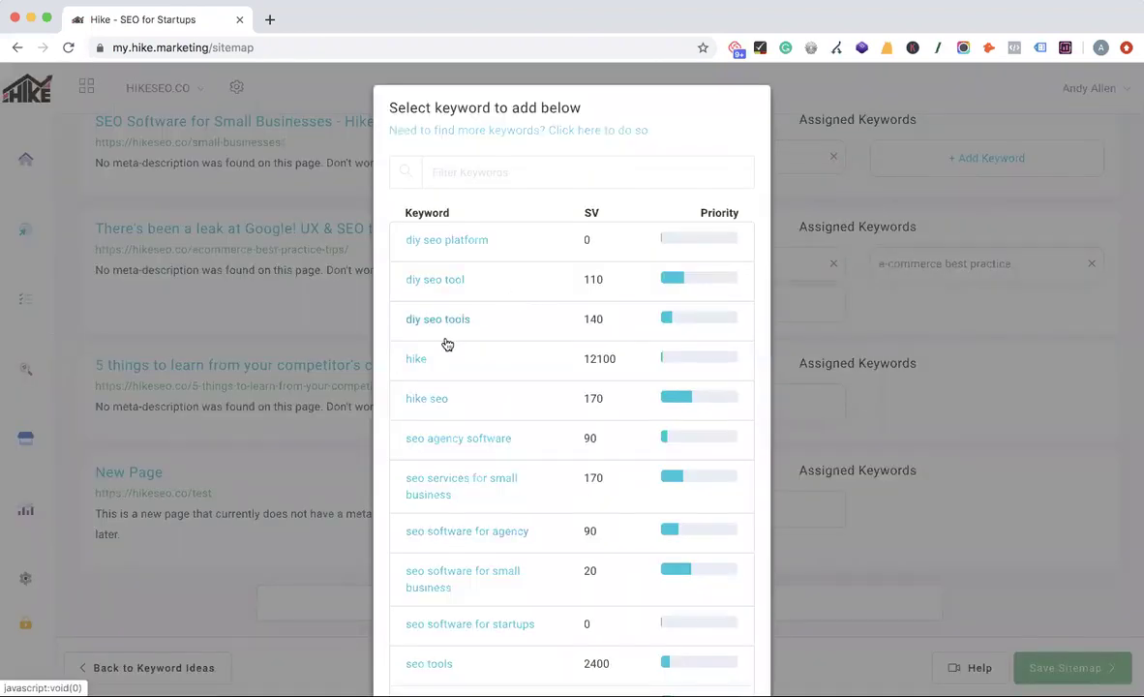
pyautogui.click(416, 359)
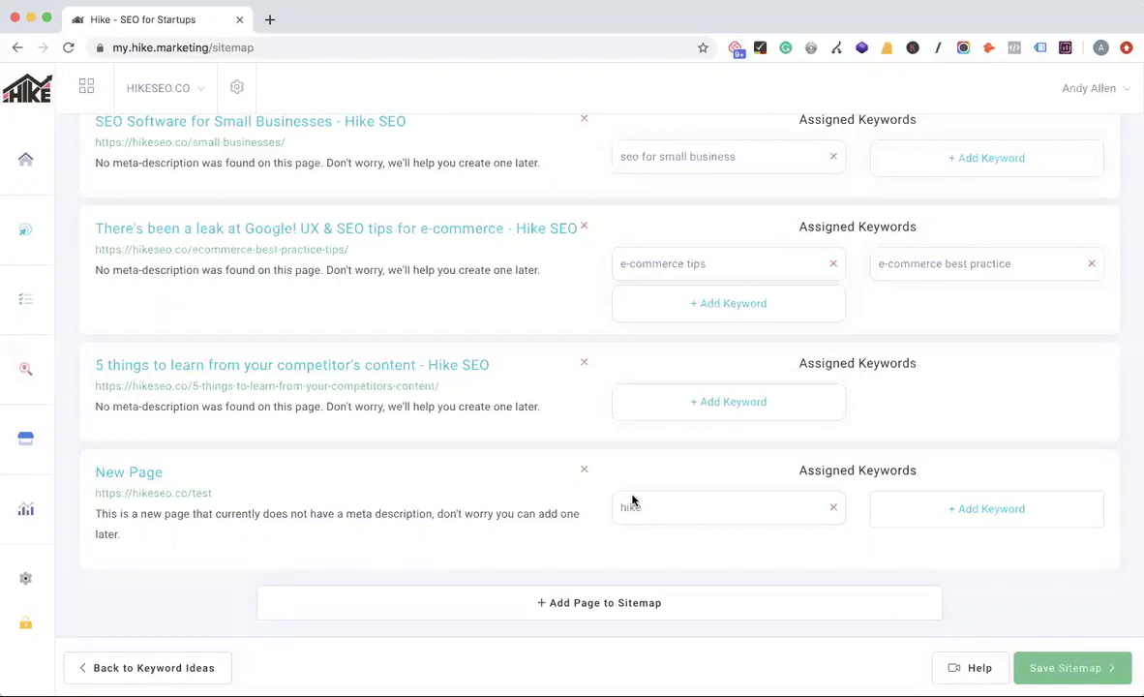
pyautogui.click(832, 507)
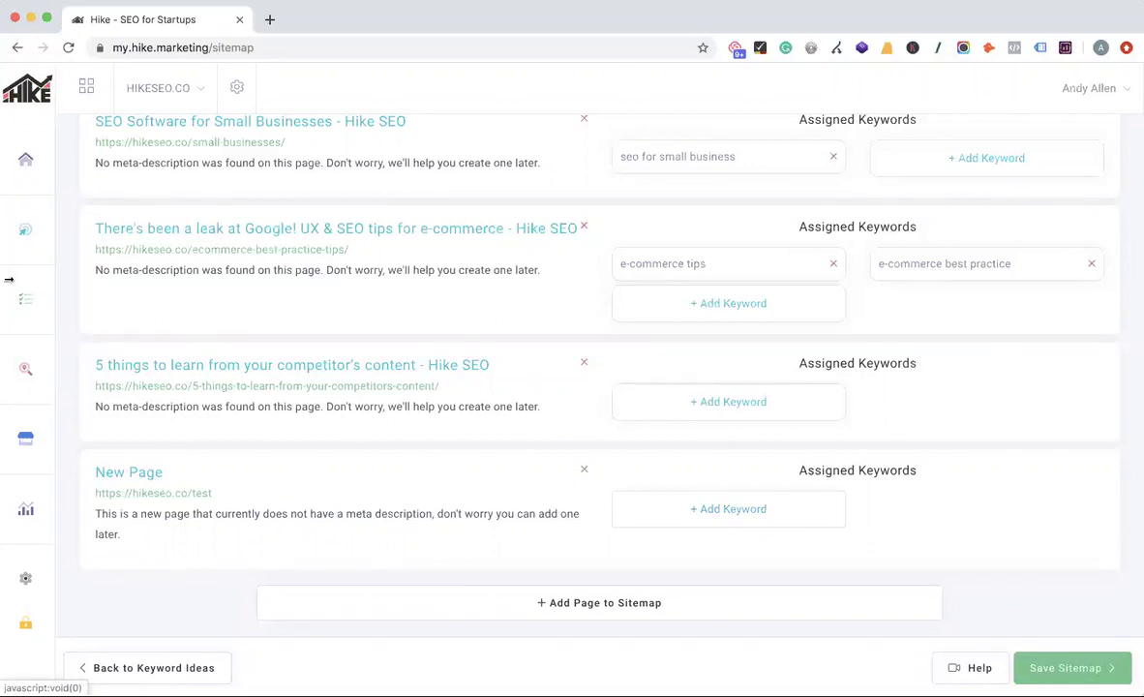
# - Open the content scrapboard, inspect the first content title in its editor, and close it without saving
pyautogui.click(87, 237)
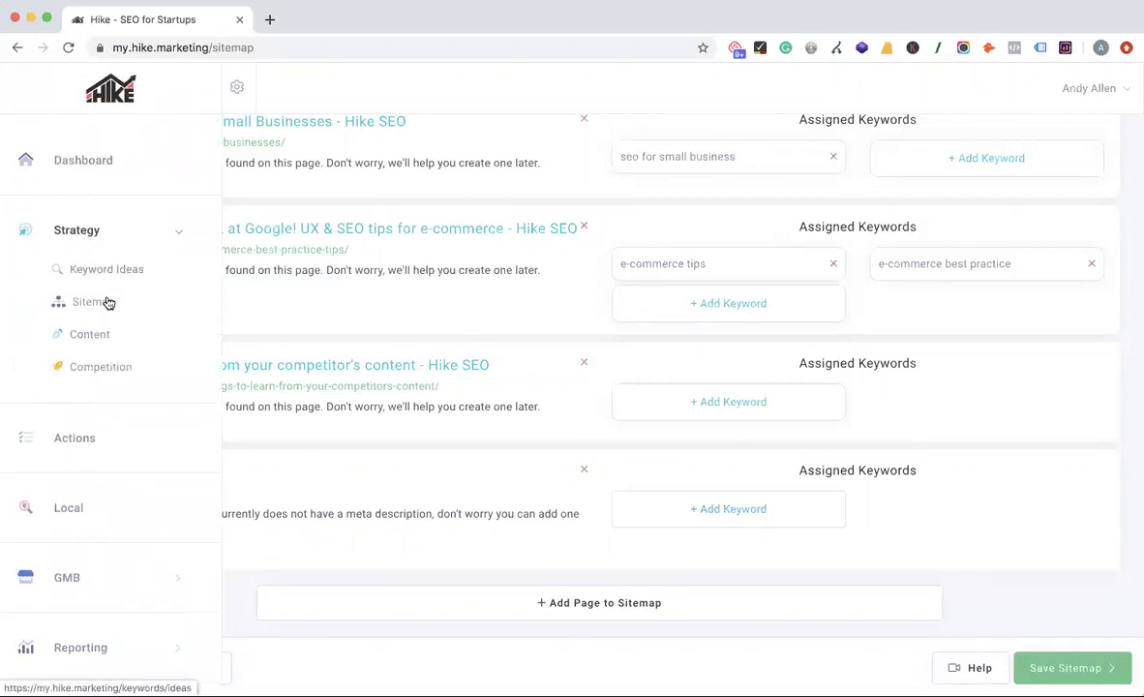
pyautogui.click(88, 334)
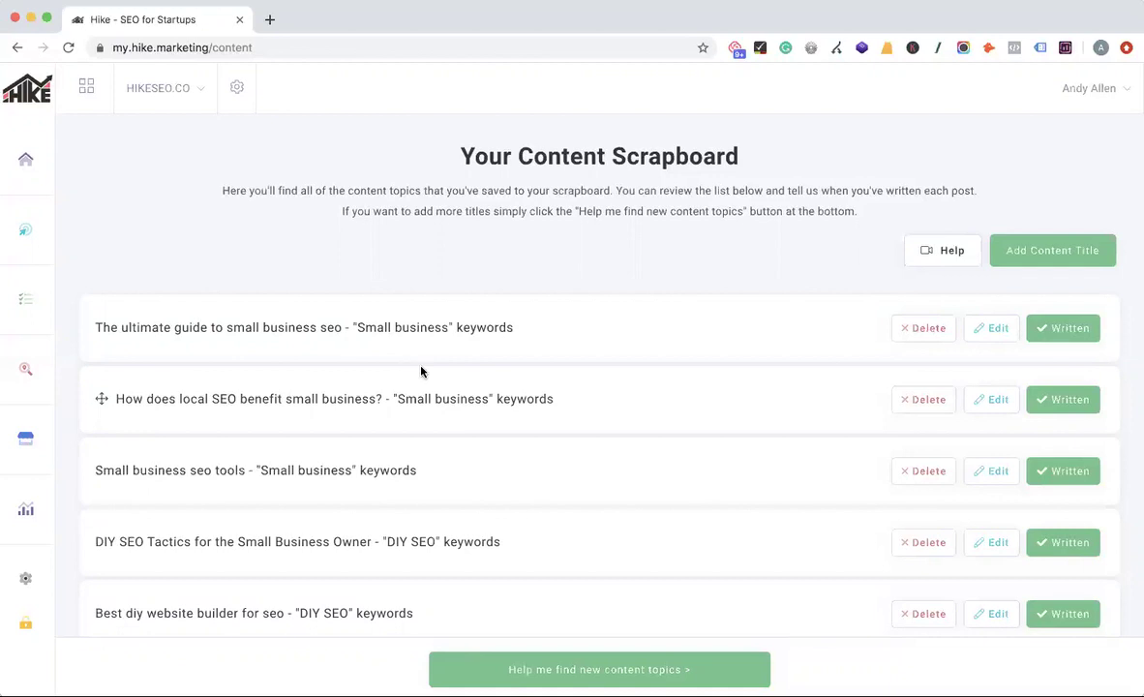
pyautogui.click(999, 329)
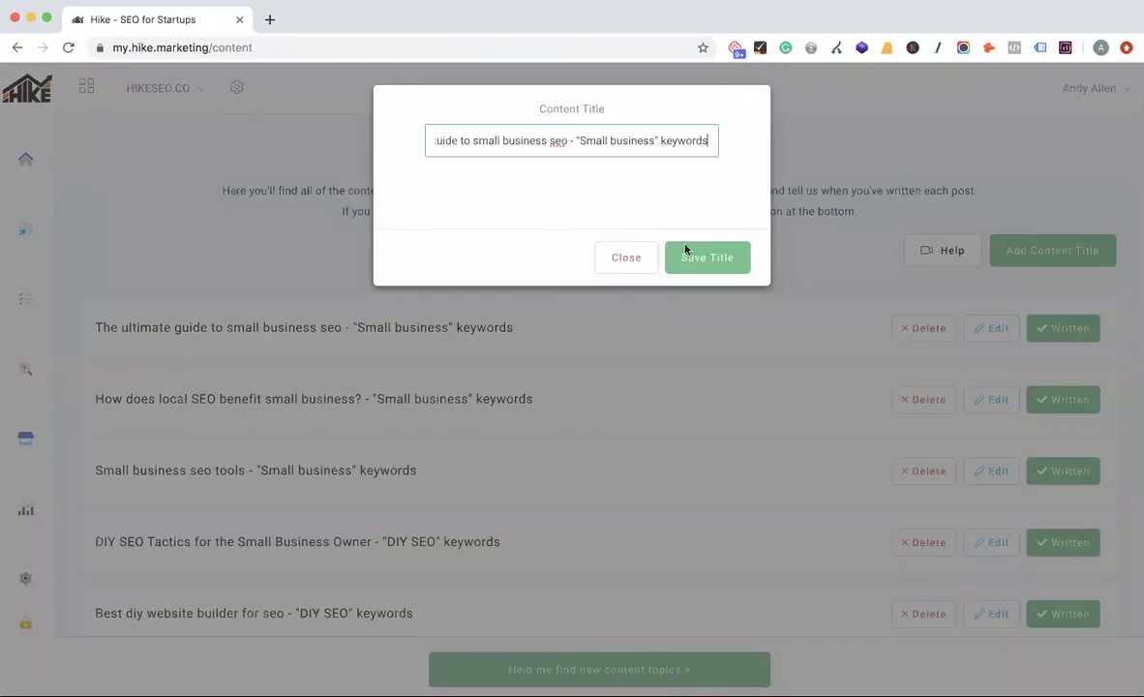
pyautogui.moveTo(570, 140); pyautogui.dragTo(704, 142)
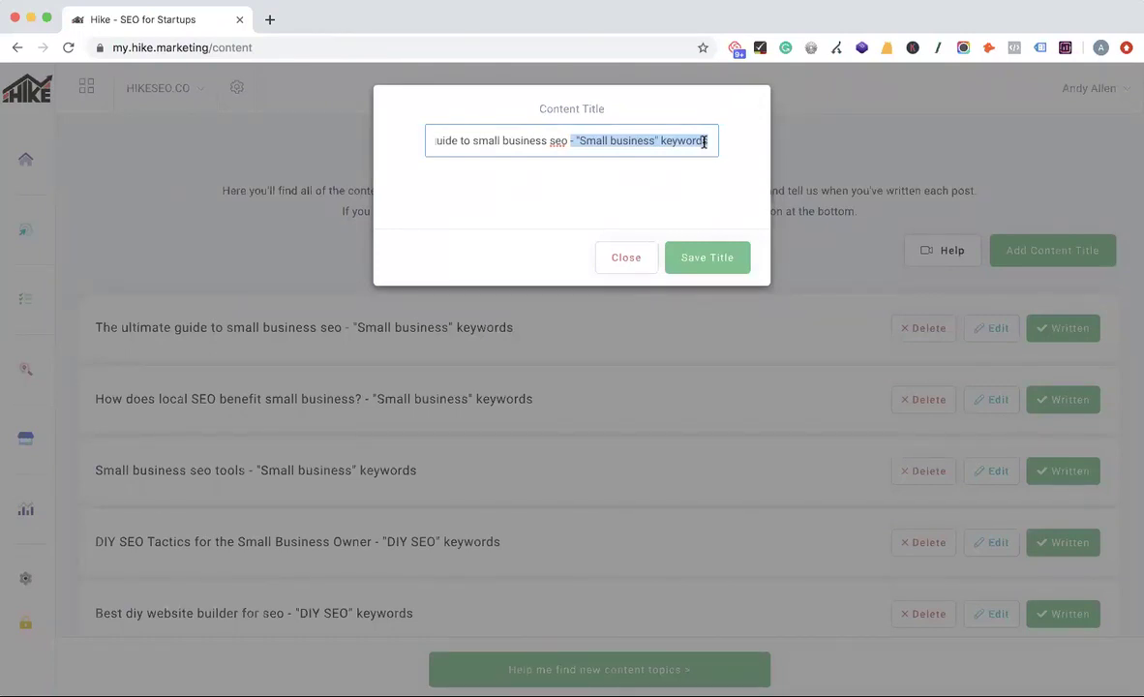
pyautogui.click(625, 257)
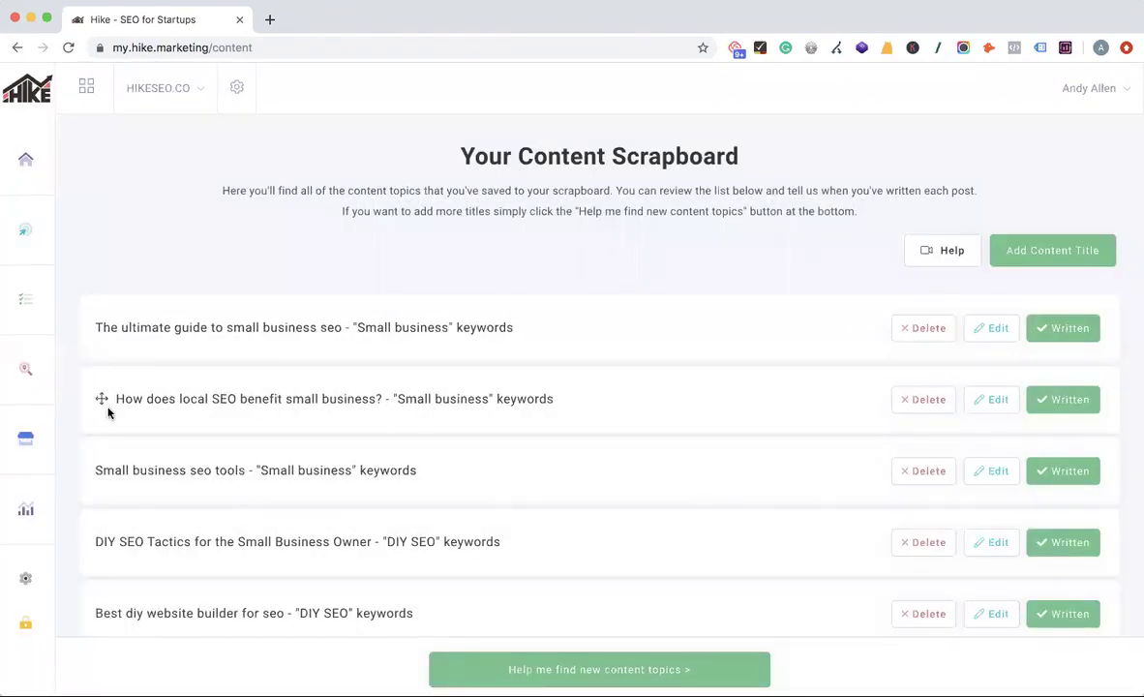
# - Move the "Best diy website builder for seo" title up to first place in the content scrapboard
pyautogui.scroll(-2, 103, 468)
pyautogui.scroll(-3, 104, 468)
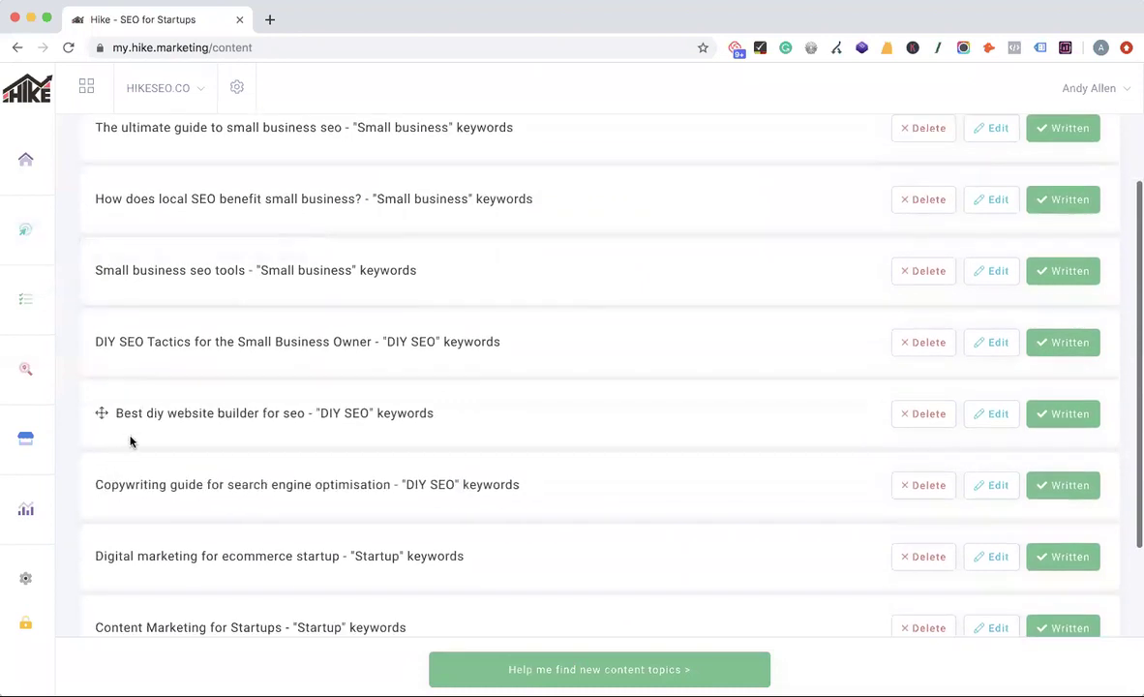
pyautogui.moveTo(100, 410); pyautogui.dragTo(95, 301)
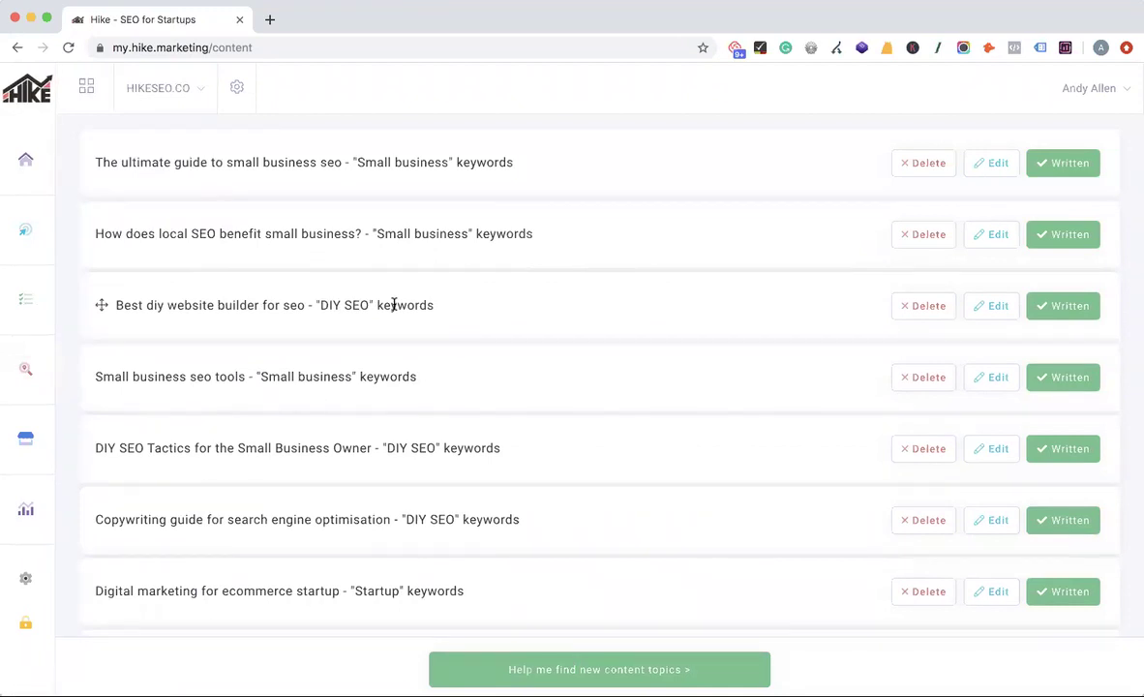
pyautogui.scroll(1, 416, 291)
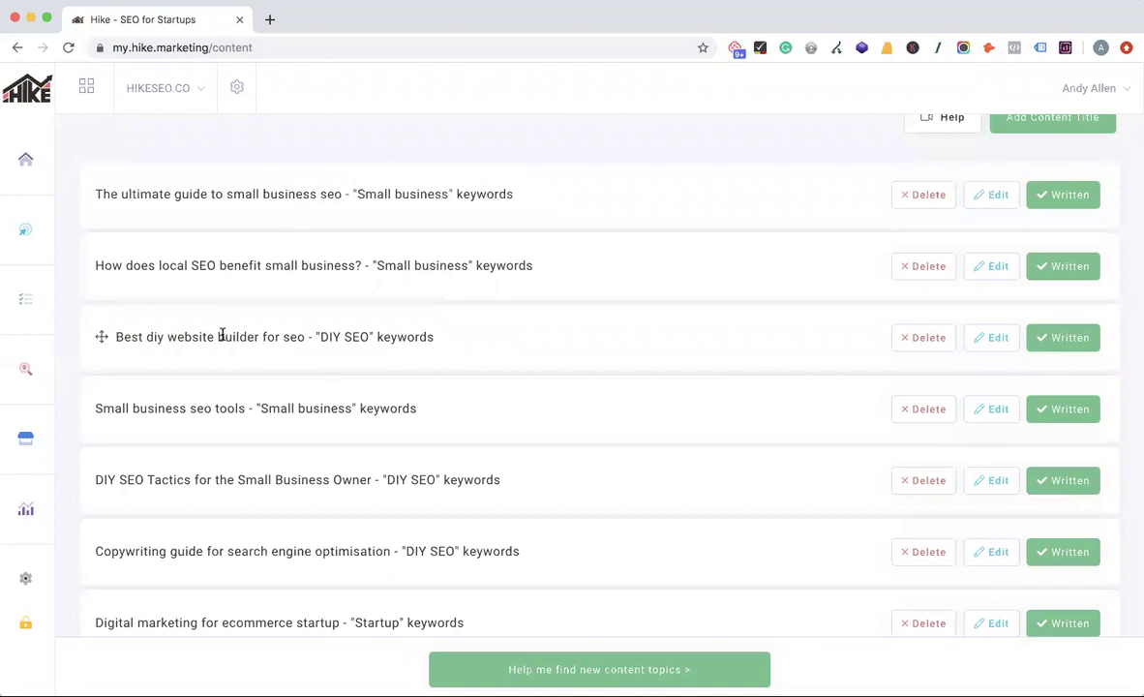
pyautogui.moveTo(100, 336); pyautogui.dragTo(102, 193)
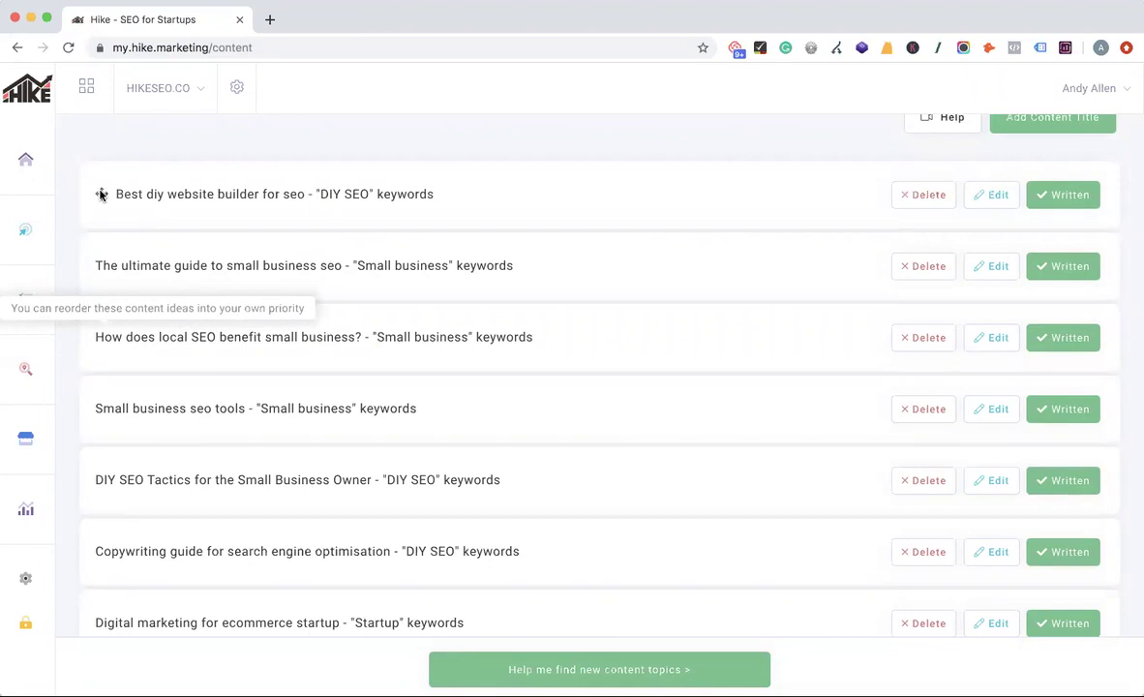
# - Open the finder for new content topics and look through the ideas for "startup marketing"
pyautogui.scroll(-1, 584, 320)
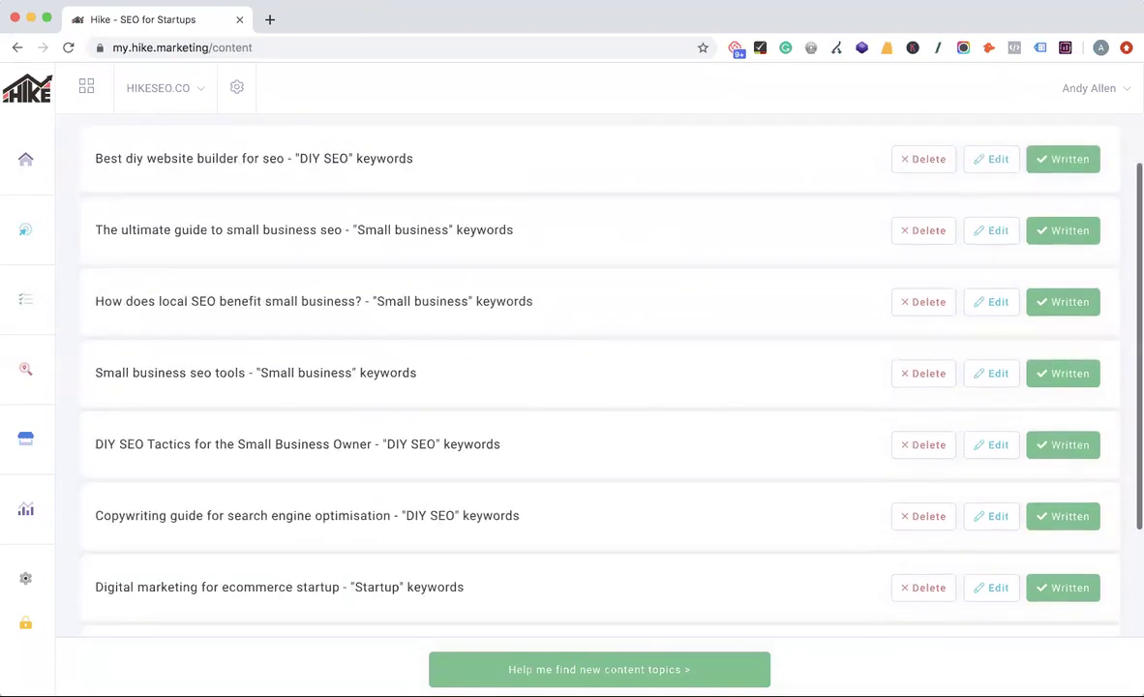
pyautogui.click(599, 669)
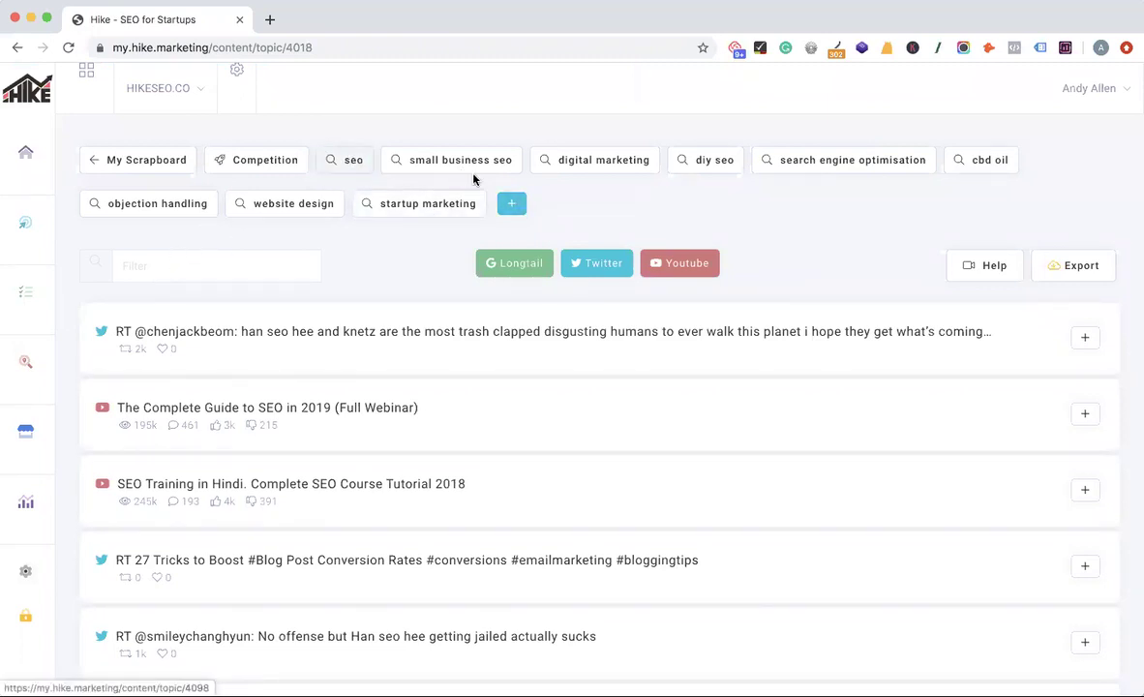
pyautogui.click(422, 203)
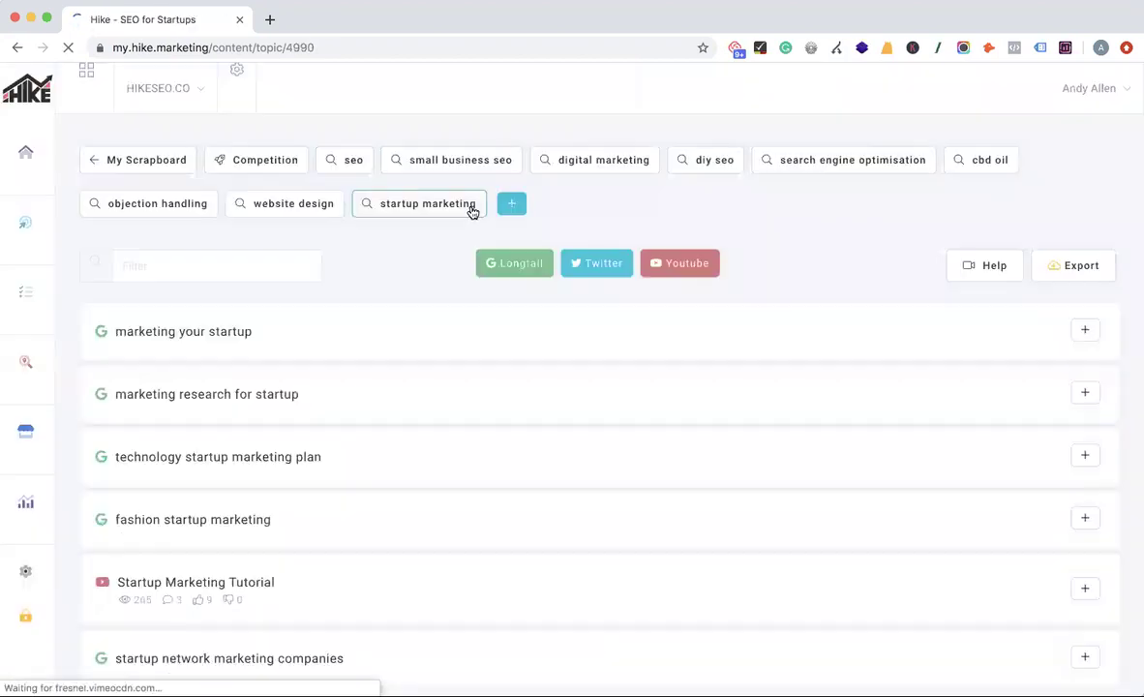
pyautogui.scroll(-10, 360, 471)
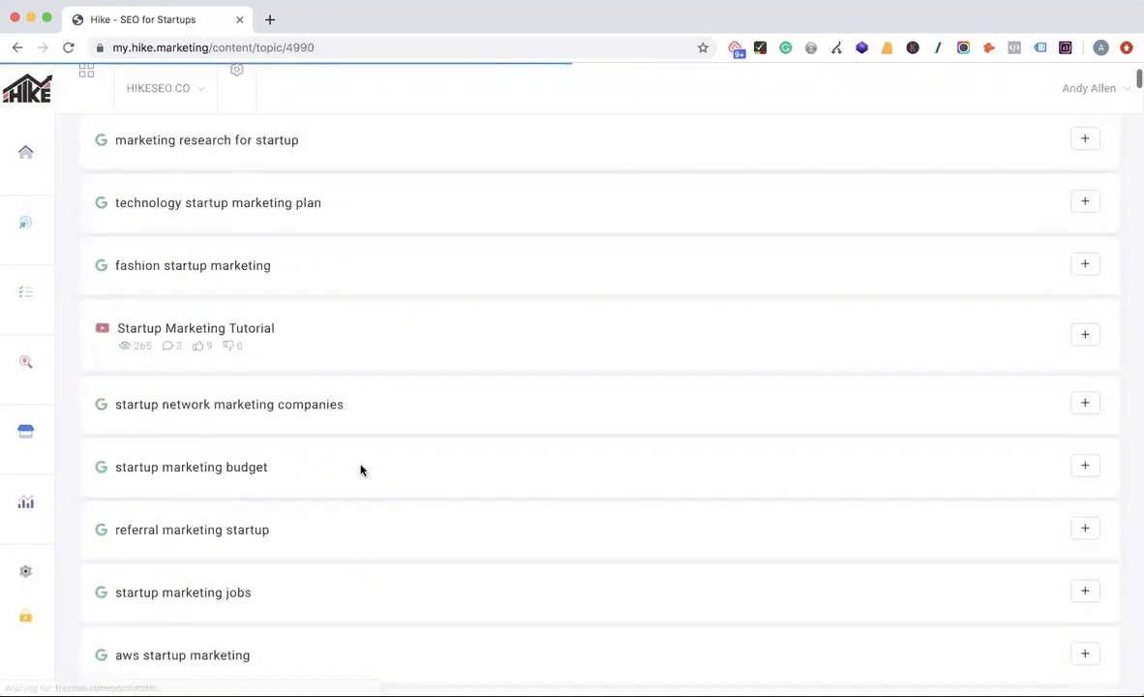
pyautogui.scroll(10, 360, 470)
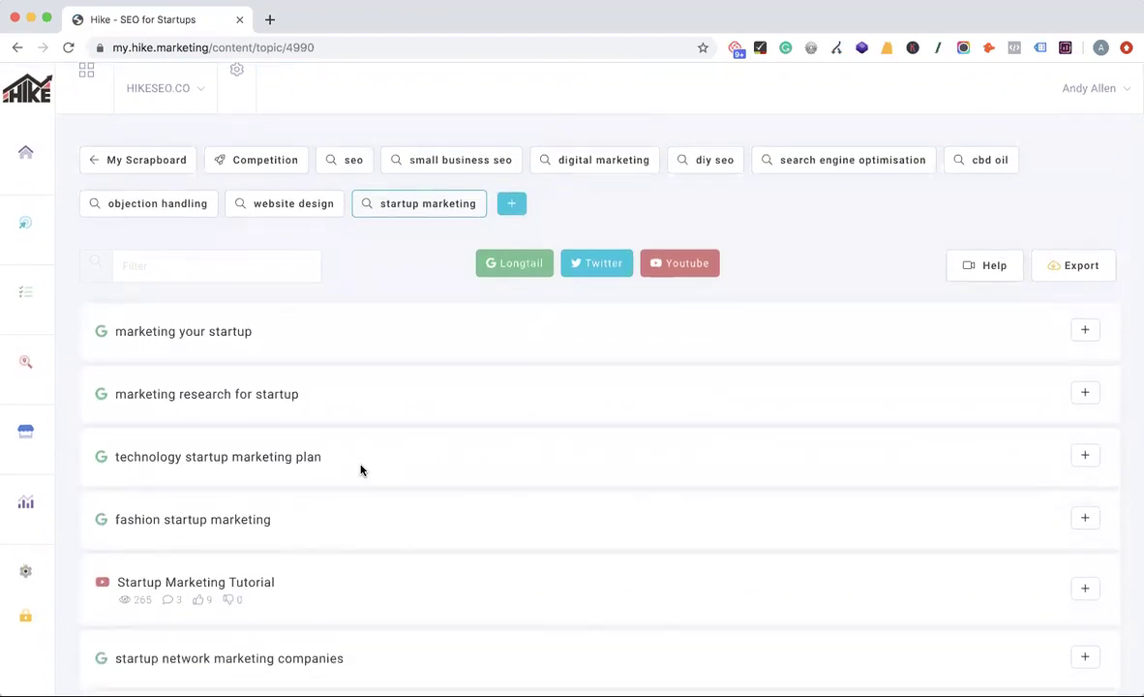
# - Filter the "startup marketing" topic ideas by "what" and look through the matching entries
pyautogui.click(161, 258)
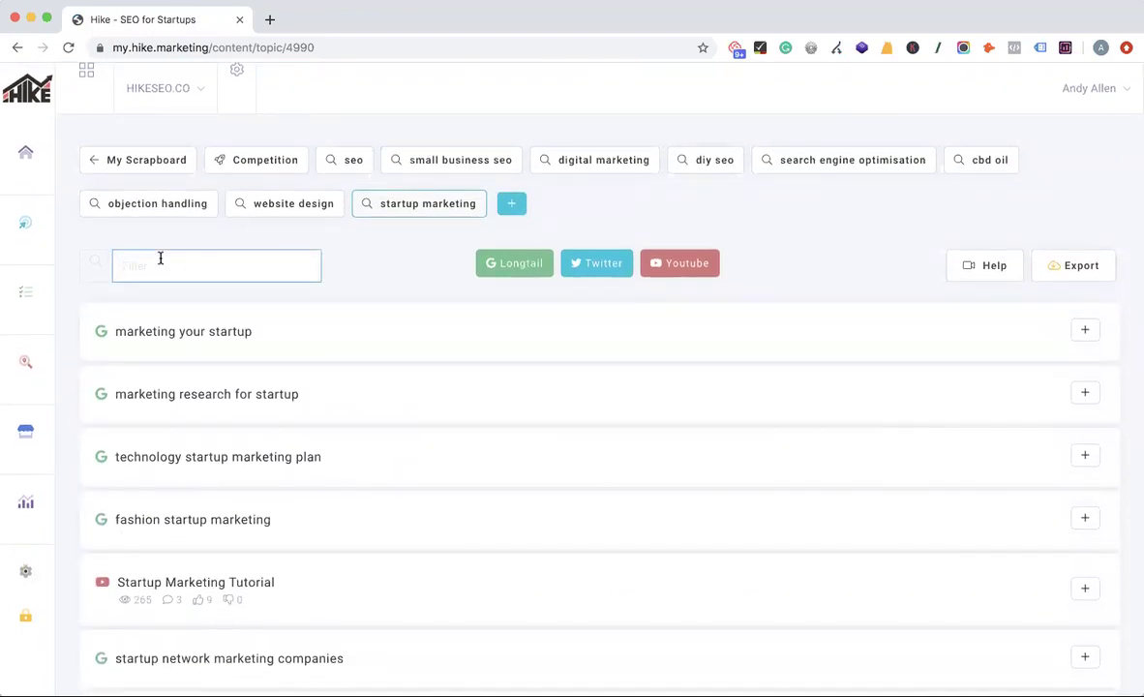
pyautogui.write('what')
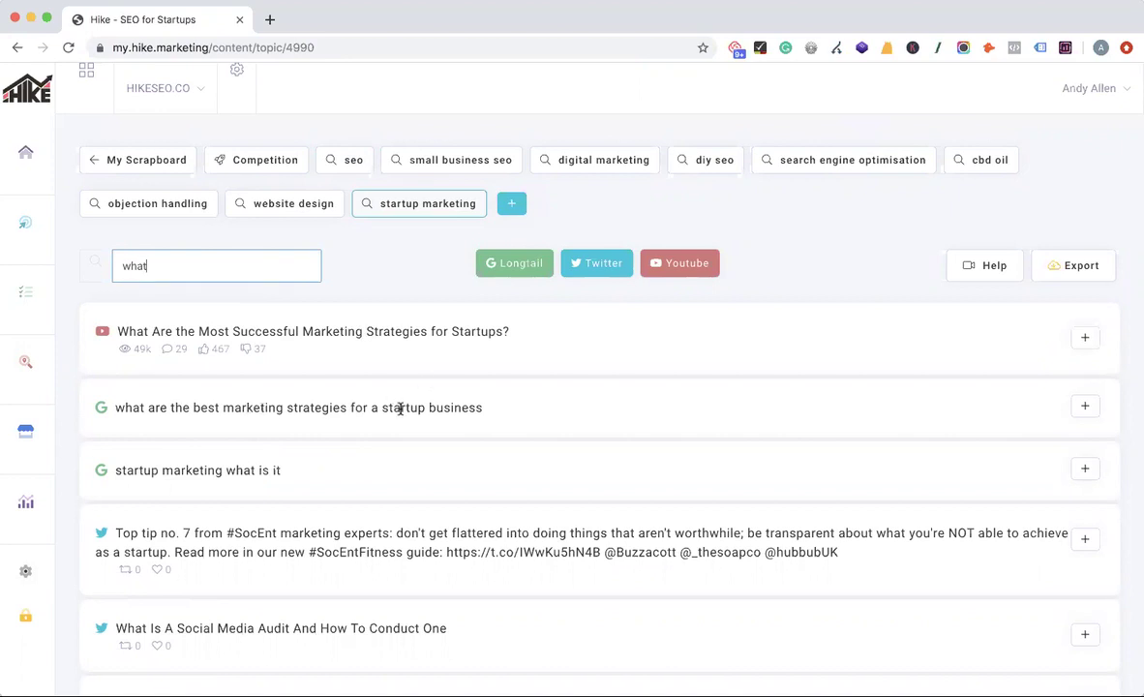
pyautogui.scroll(-1, 359, 408)
pyautogui.scroll(-4, 231, 408)
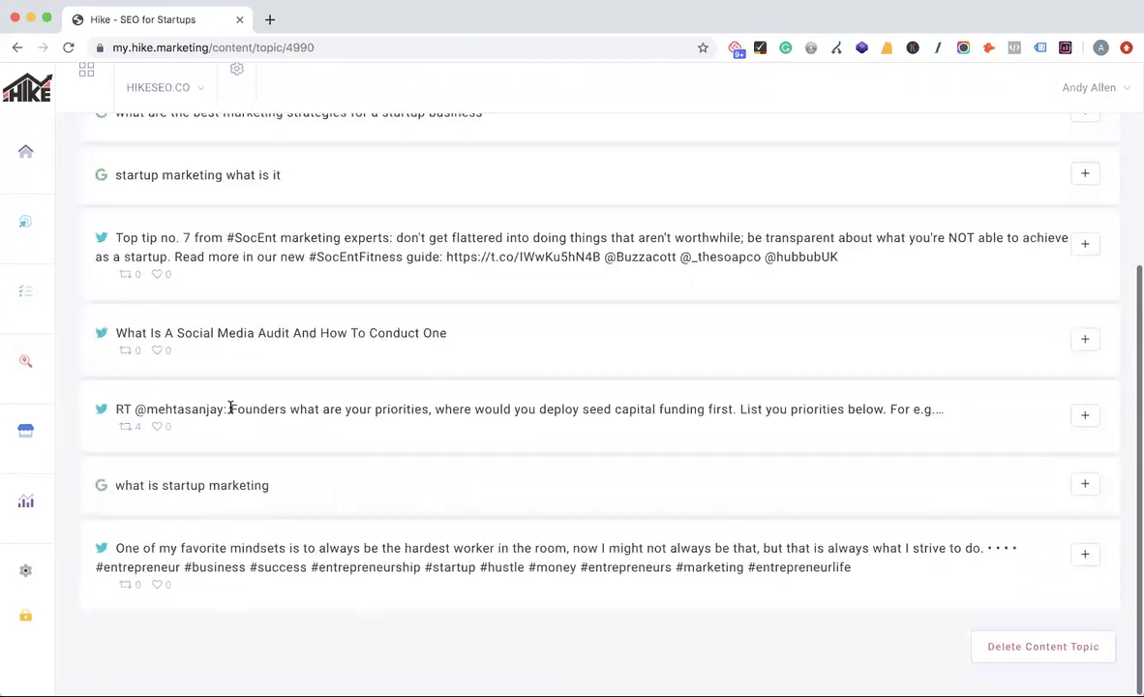
pyautogui.scroll(5, 149, 480)
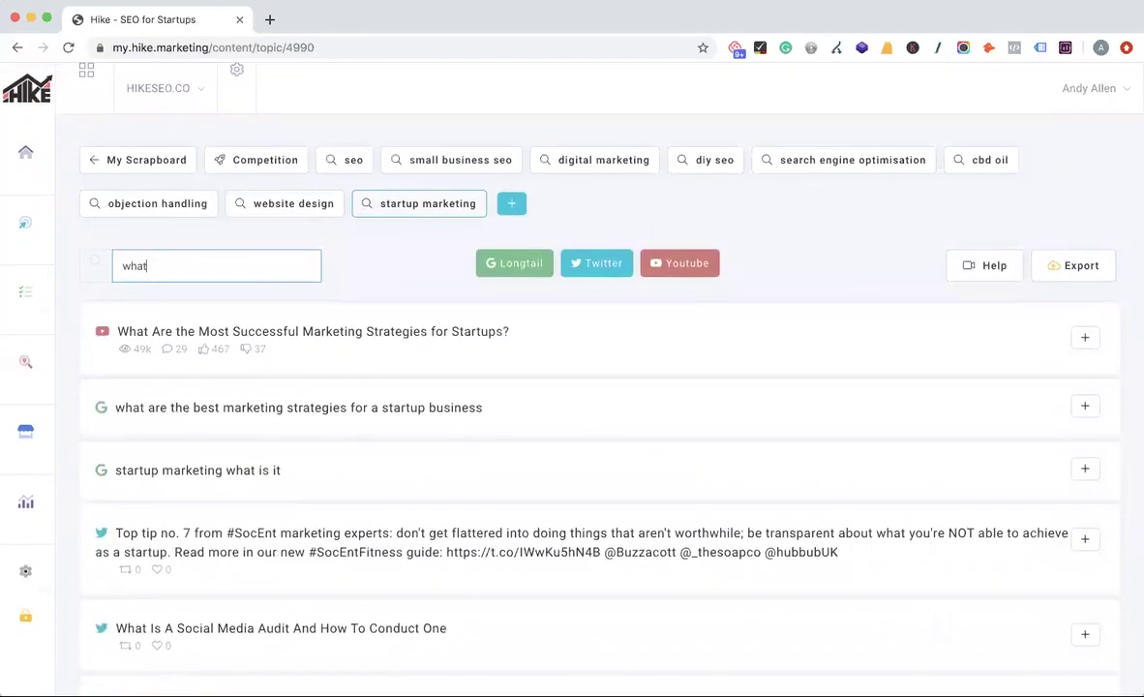
# - Change the topic idea filter to "for" and look through the matching entries
pyautogui.press('BackSpace')
pyautogui.press('BackSpace')
pyautogui.press('BackSpace')
pyautogui.press('BackSpace')
pyautogui.write('for')
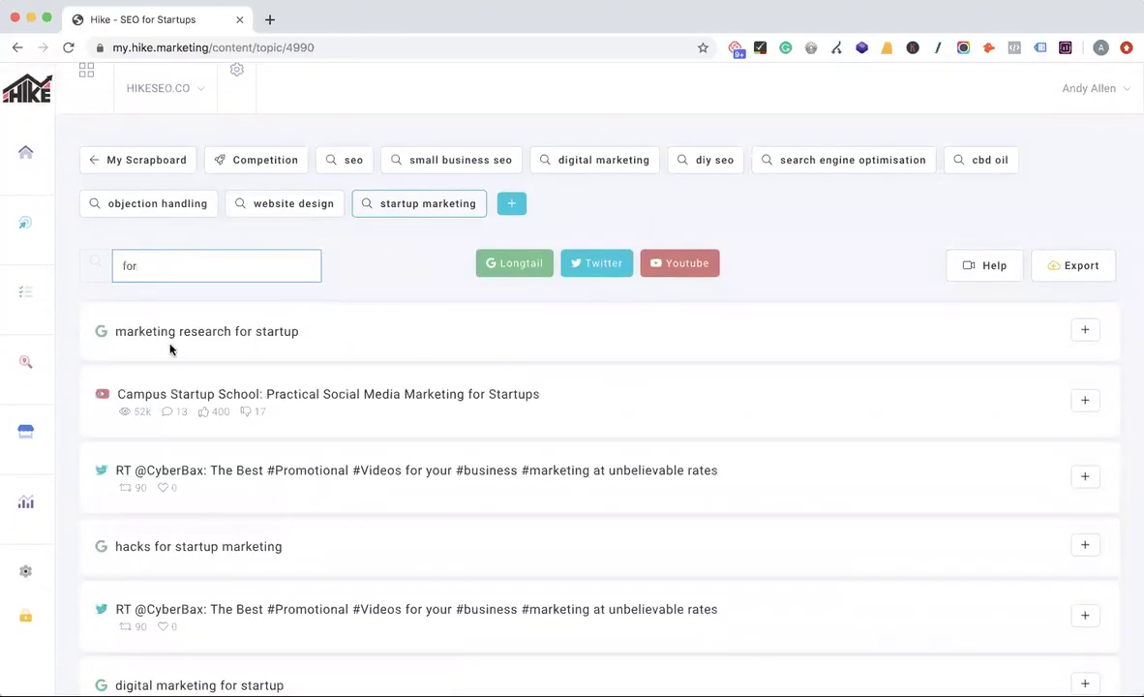
pyautogui.scroll(-1, 304, 383)
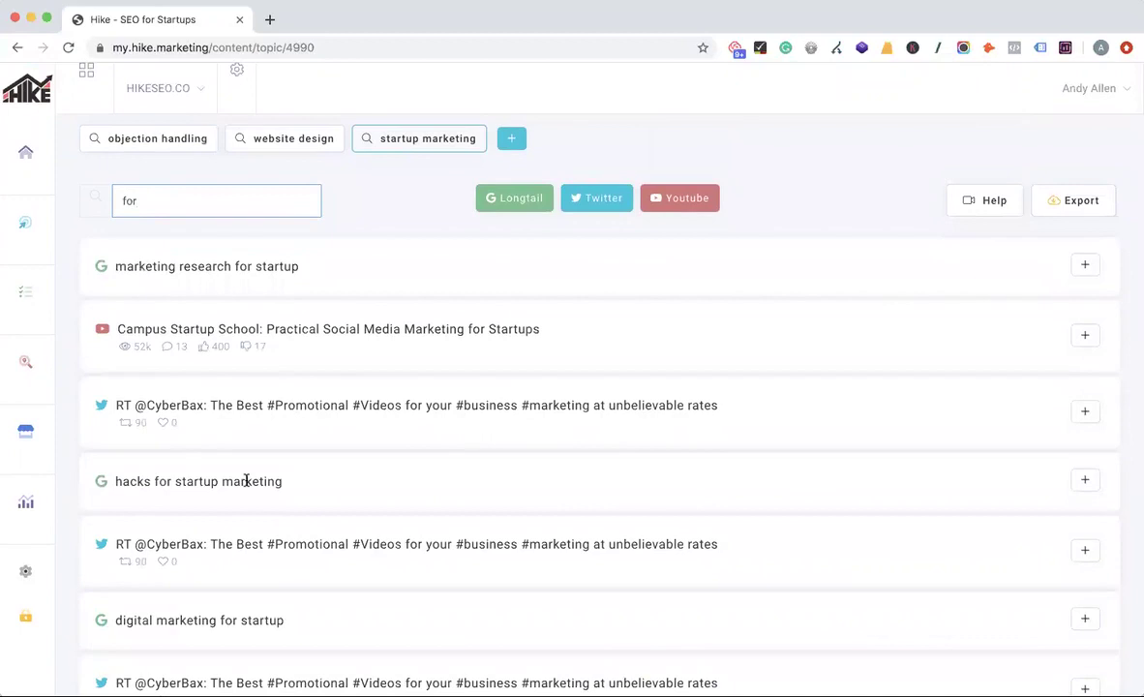
pyautogui.scroll(-2, 242, 479)
pyautogui.scroll(-2, 347, 510)
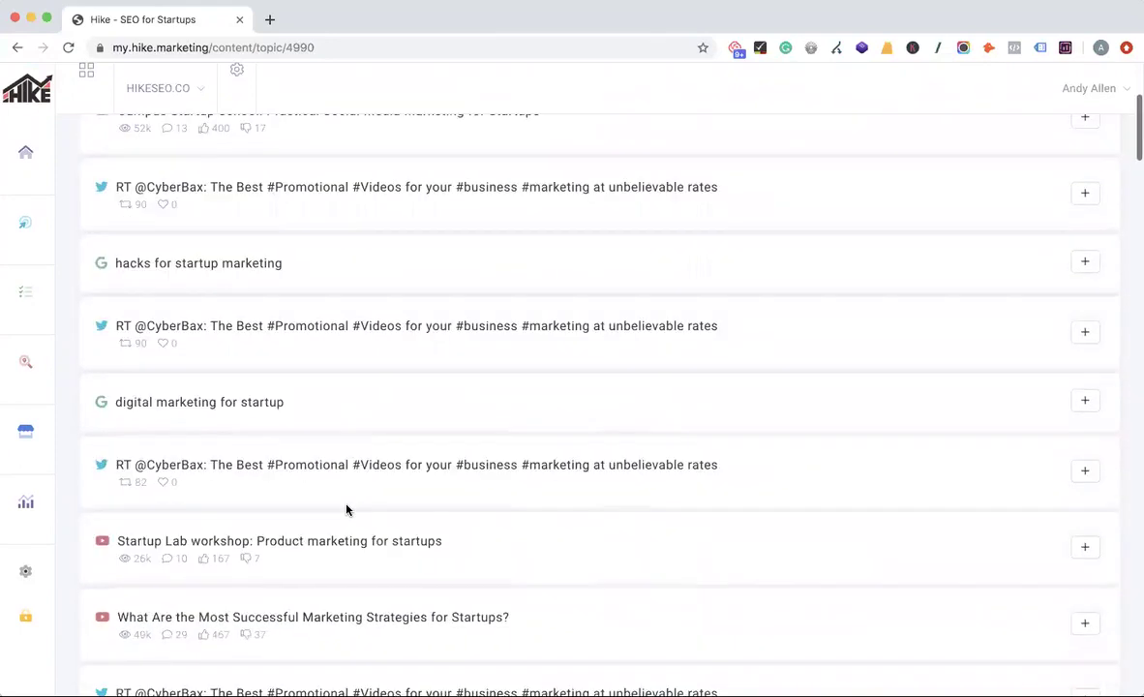
pyautogui.scroll(-1, 347, 510)
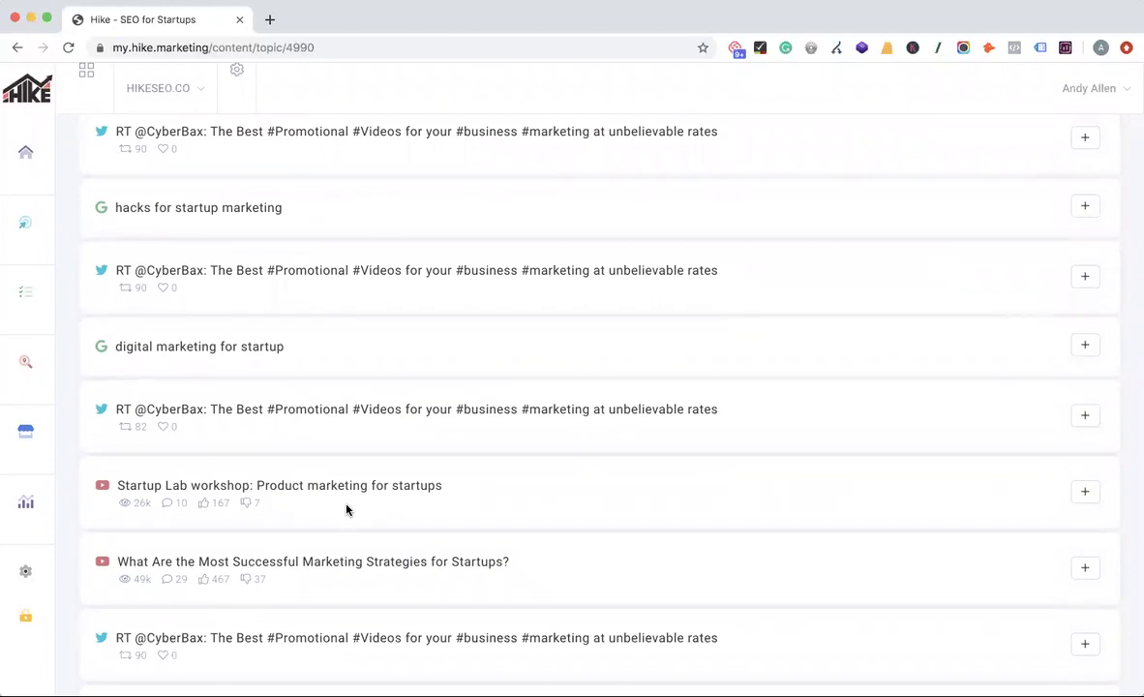
pyautogui.scroll(5, 346, 510)
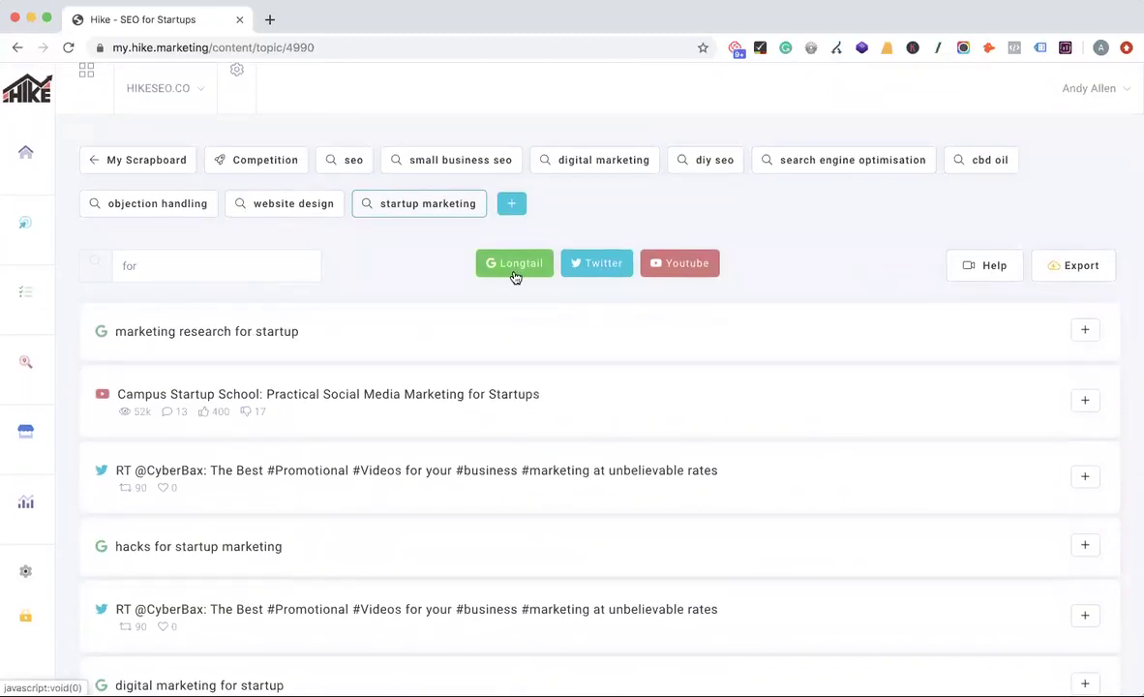
# - Return to the content scrapboard and add the content title "test blog title"
pyautogui.click(141, 163)
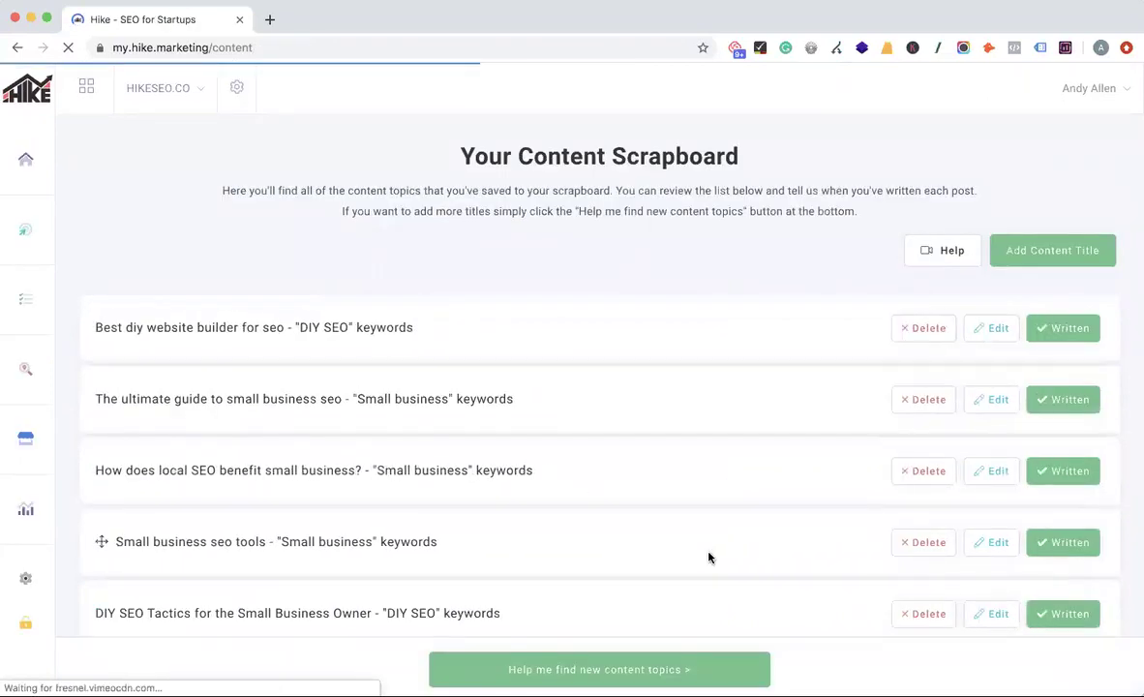
pyautogui.click(1012, 246)
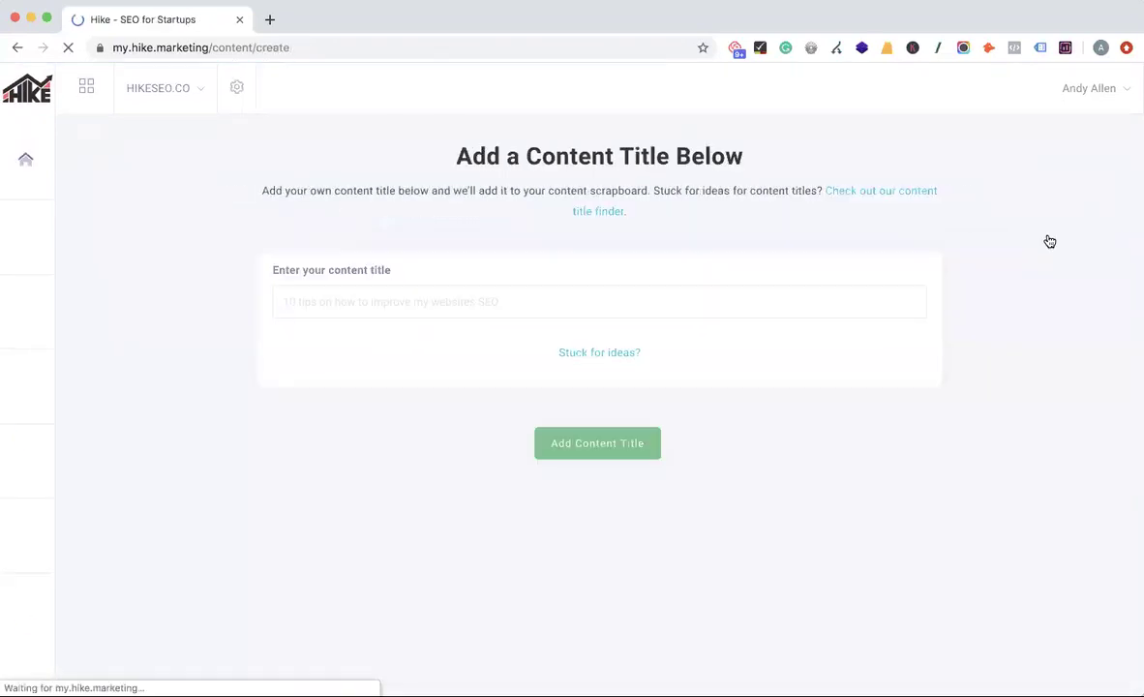
pyautogui.write('test blog title')
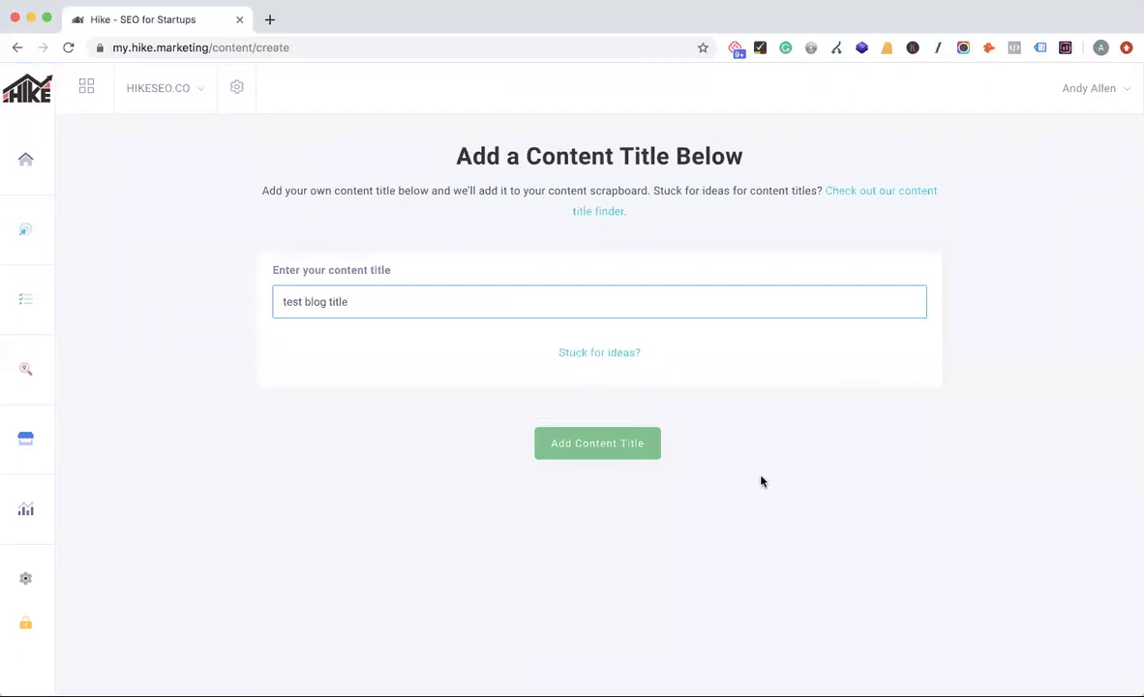
pyautogui.click(597, 450)
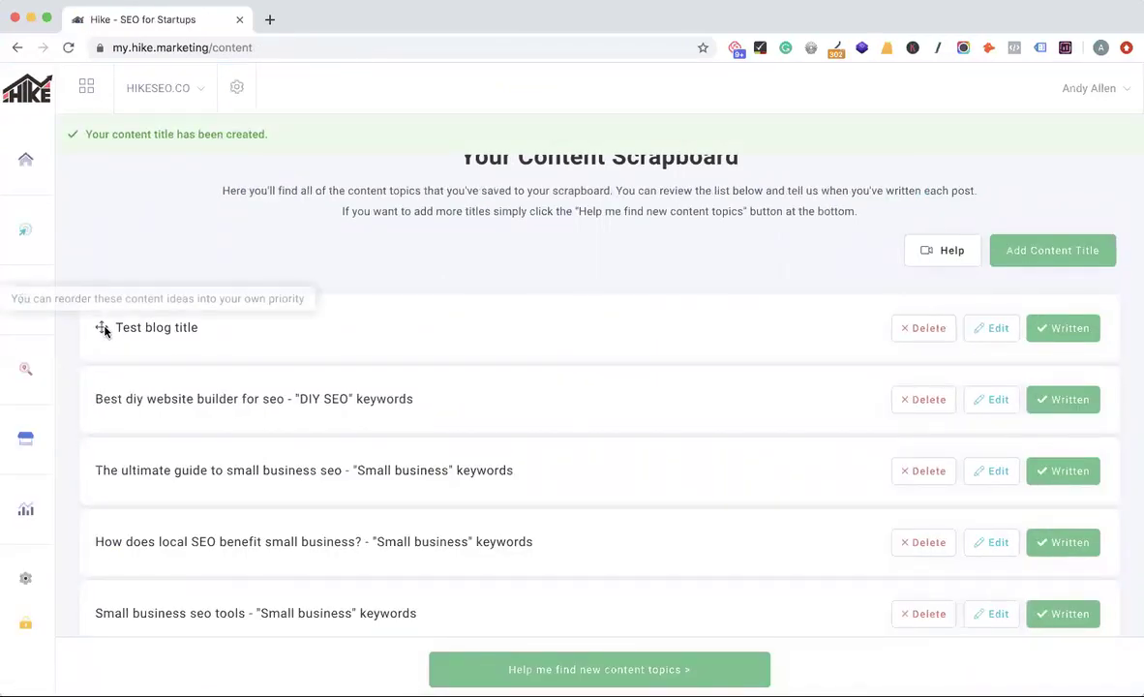
pyautogui.moveTo(105, 330)
pyautogui.mouseDown()
pyautogui.moveTo(102, 389)
pyautogui.moveTo(101, 319)
pyautogui.mouseUp()
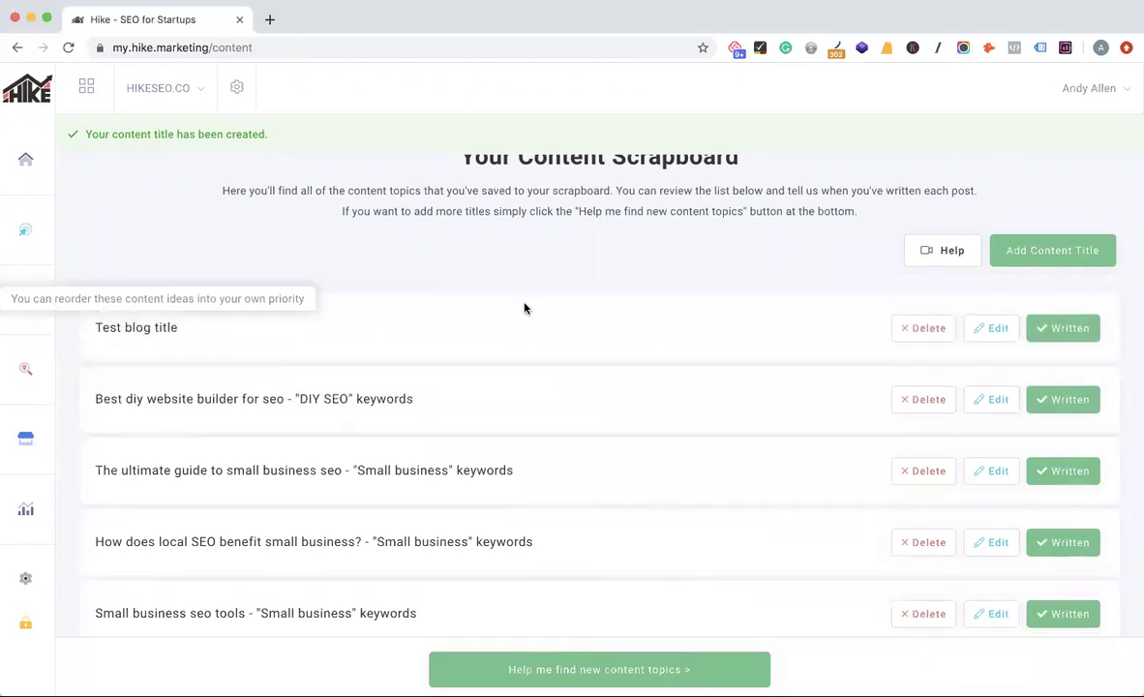
# - Open the competition analysis for hikeseo.co and look through its ranking keywords
pyautogui.moveTo(38, 274)
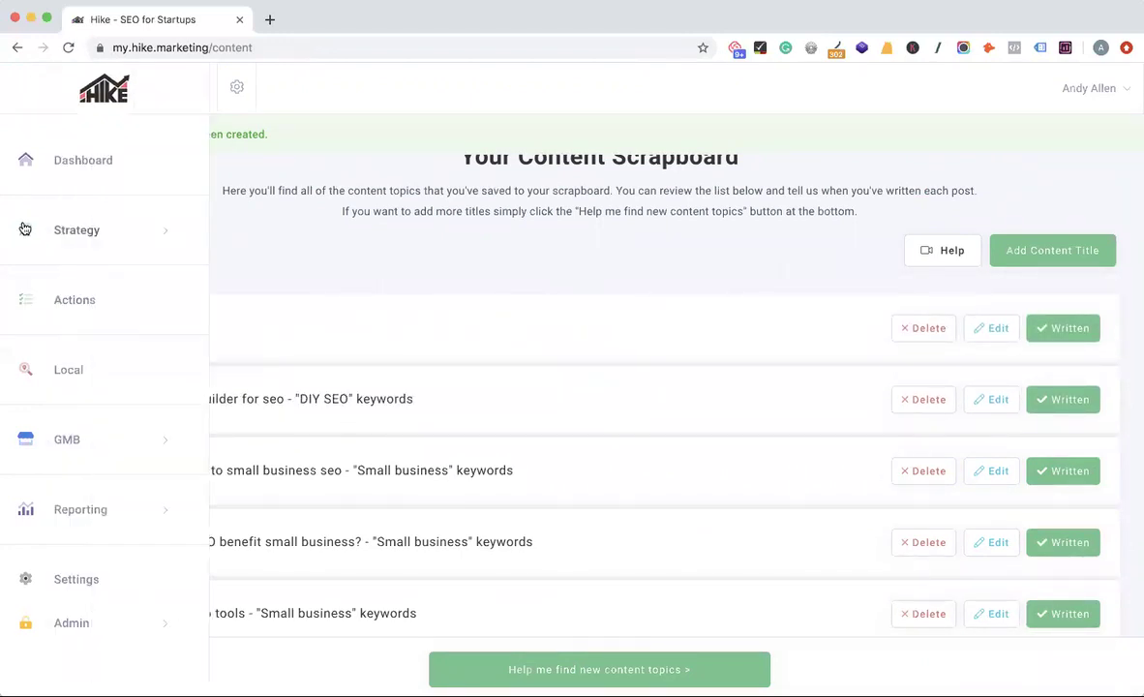
pyautogui.click(51, 230)
pyautogui.click(89, 366)
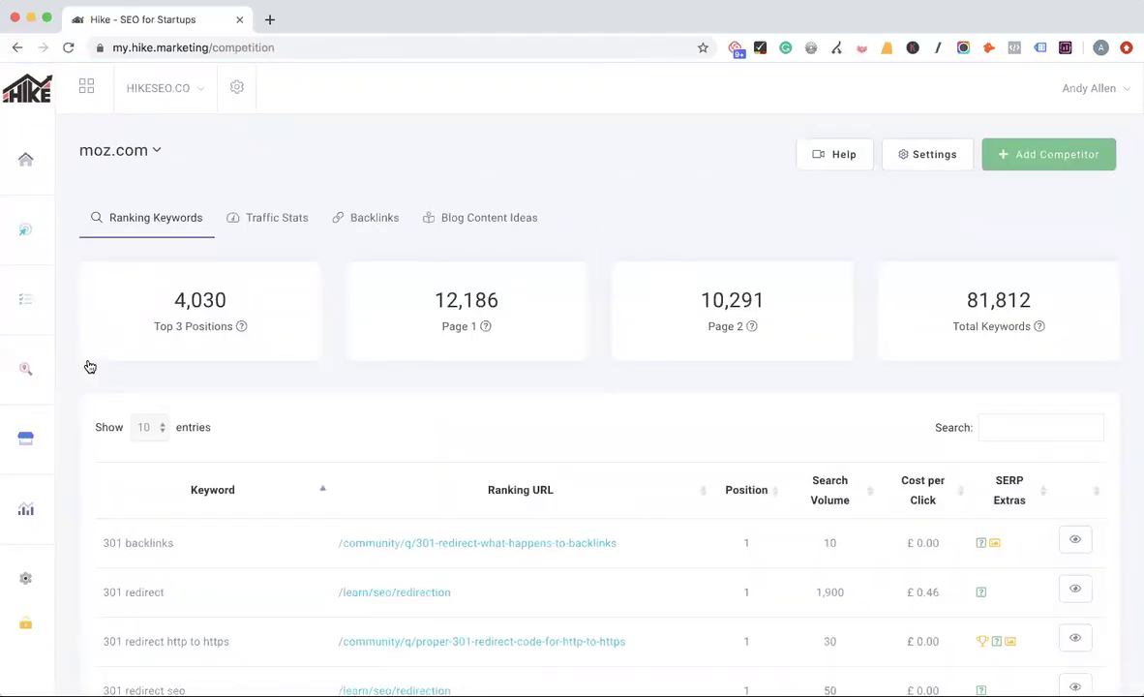
pyautogui.click(154, 150)
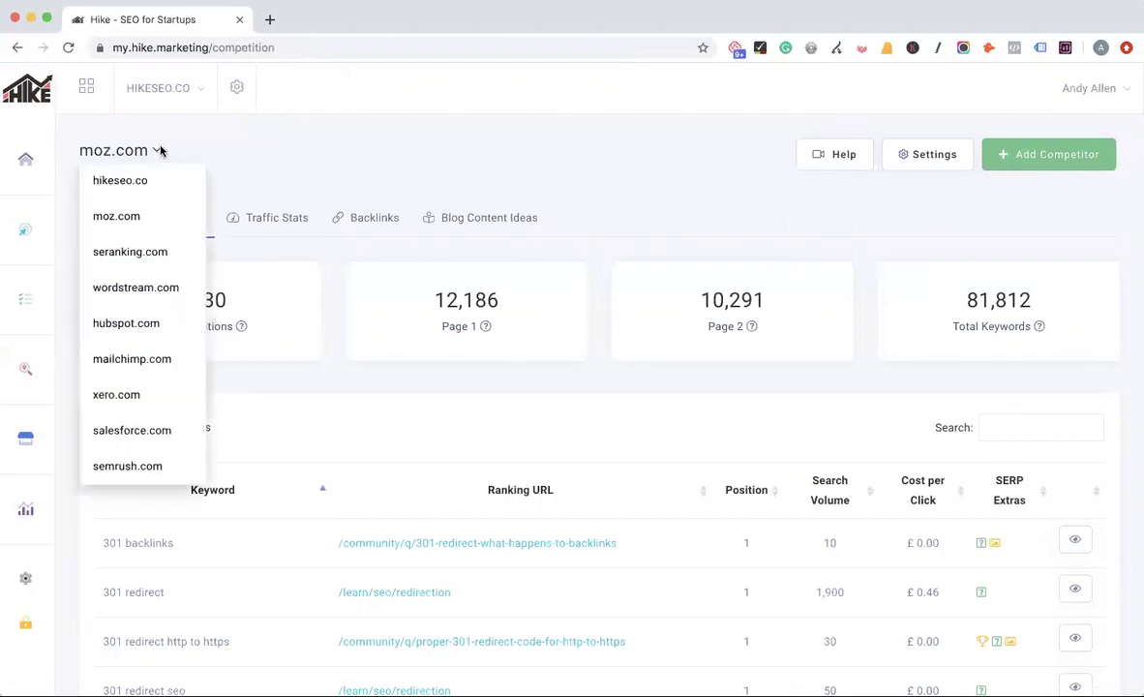
pyautogui.click(121, 184)
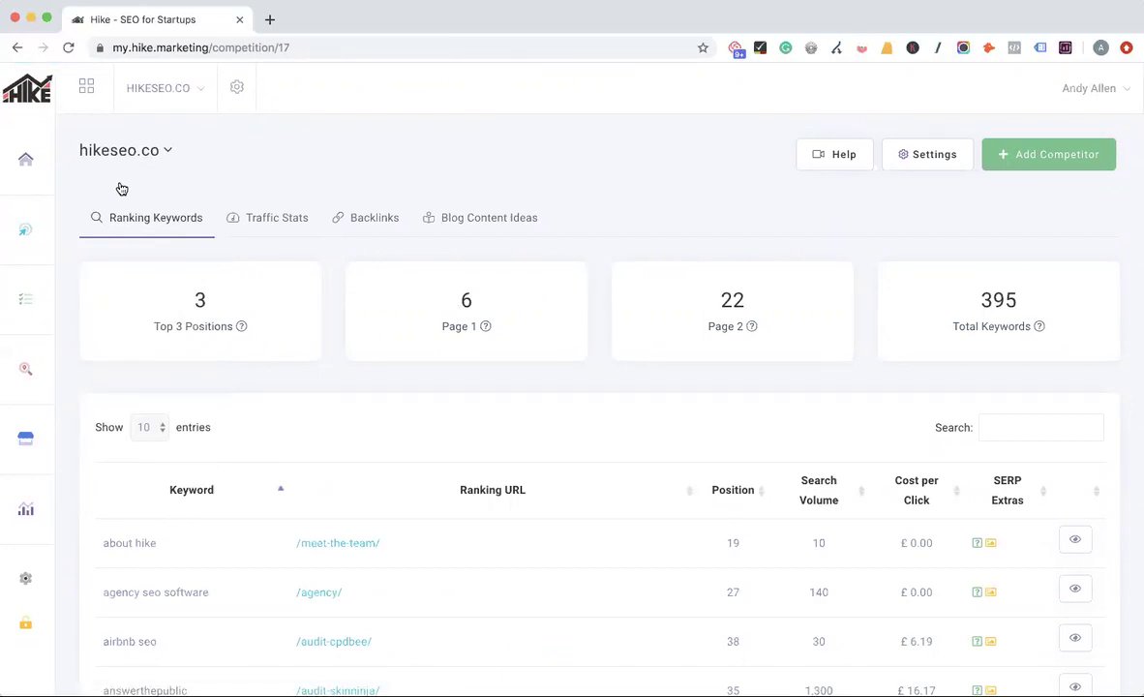
pyautogui.scroll(-5, 504, 398)
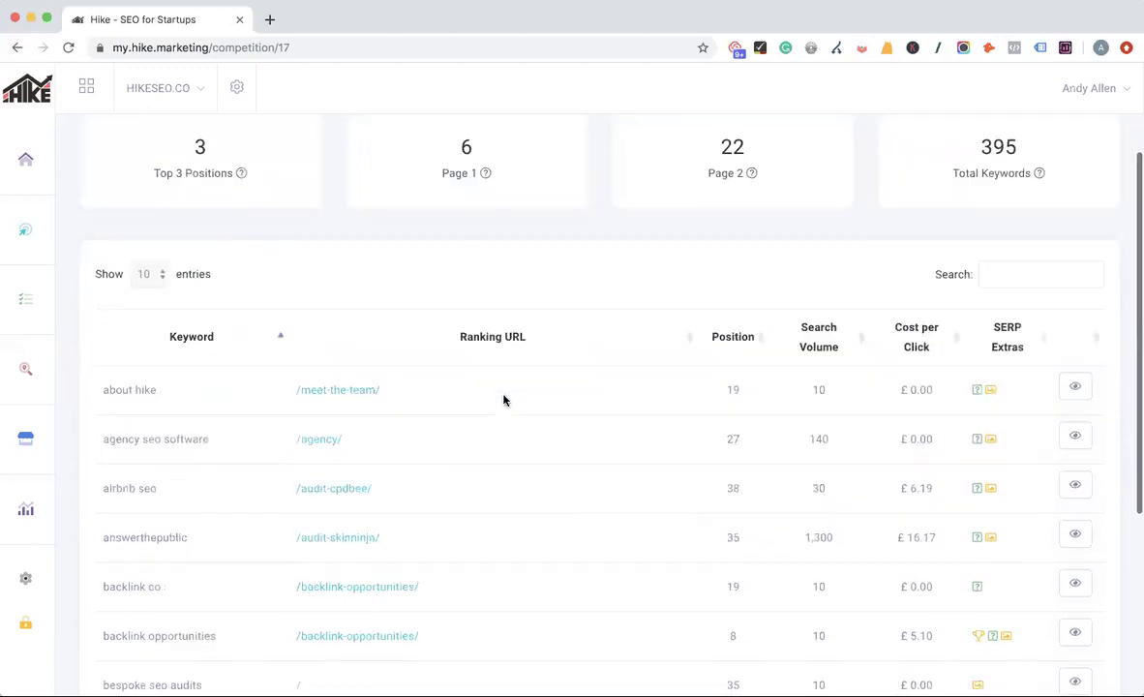
pyautogui.scroll(-3, 148, 445)
pyautogui.scroll(3, 149, 445)
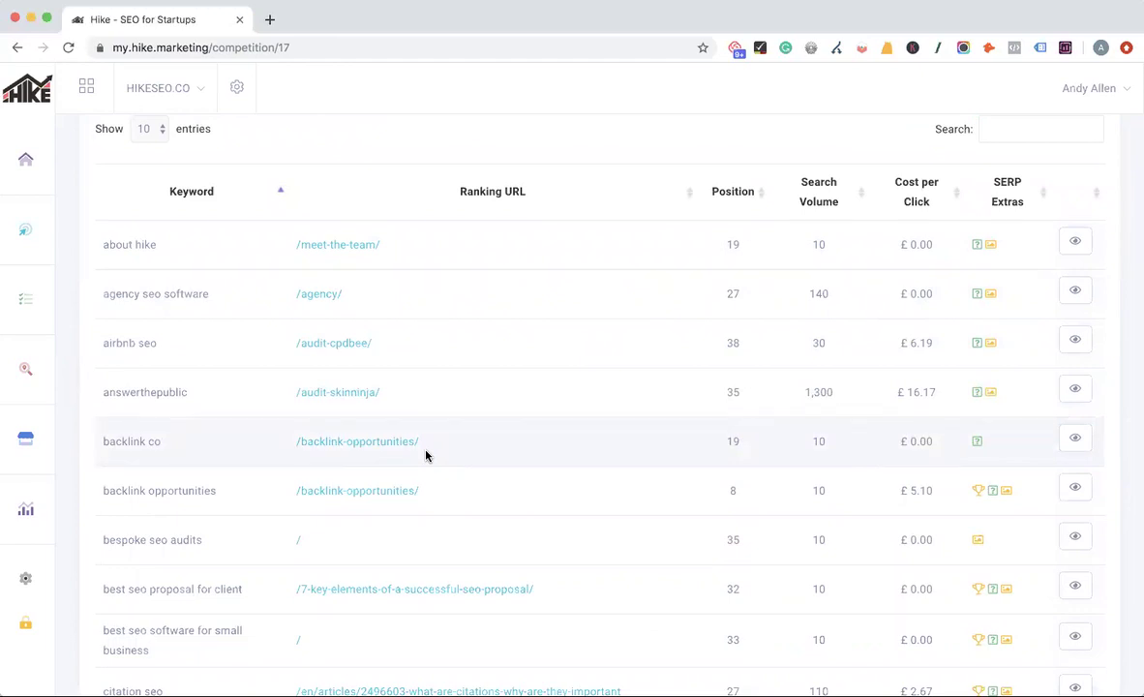
pyautogui.scroll(5, 1008, 224)
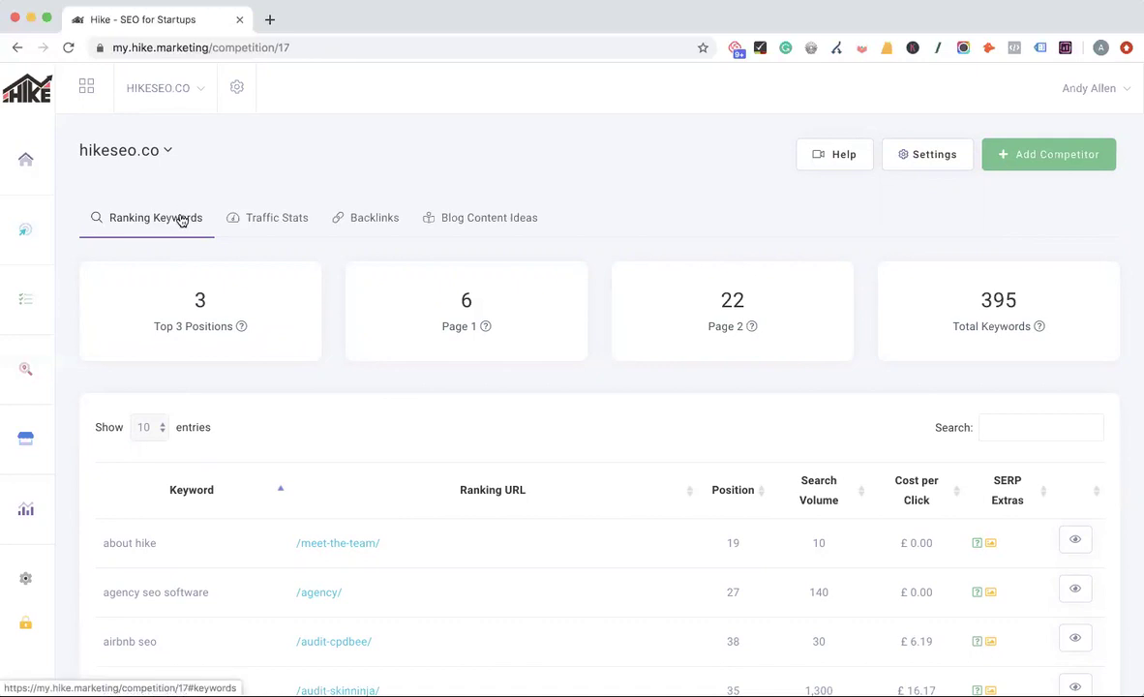
# - View the traffic stats and backlinks of hikeseo.co, and return to its ranking keywords
pyautogui.click(283, 225)
pyautogui.click(373, 224)
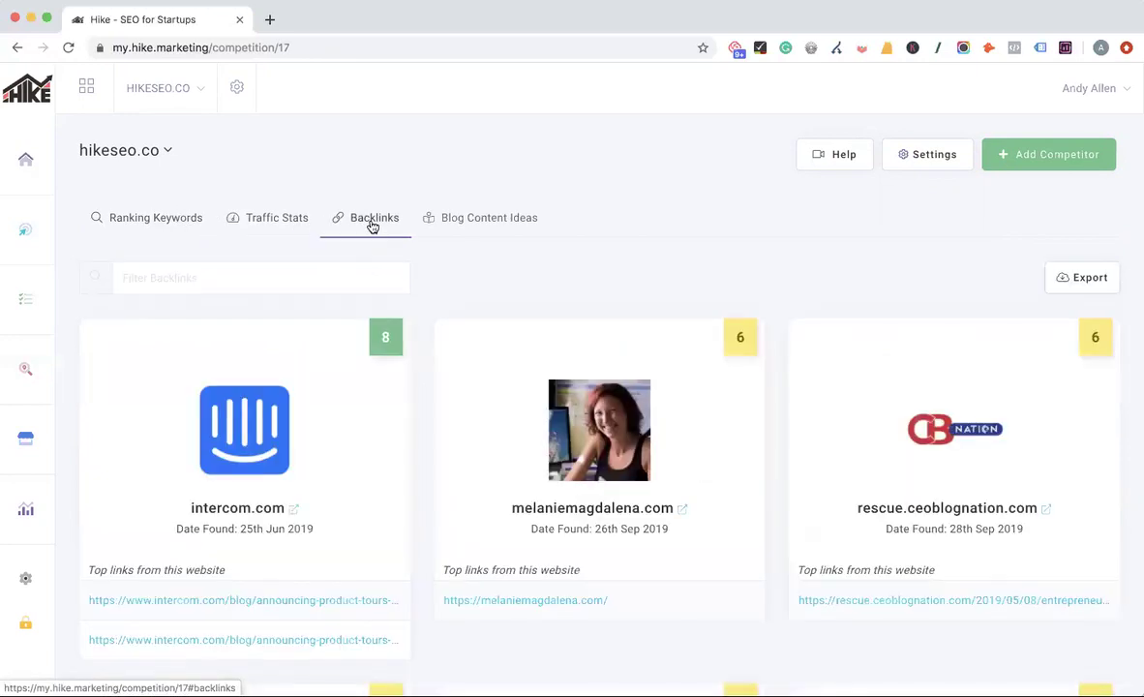
pyautogui.click(154, 228)
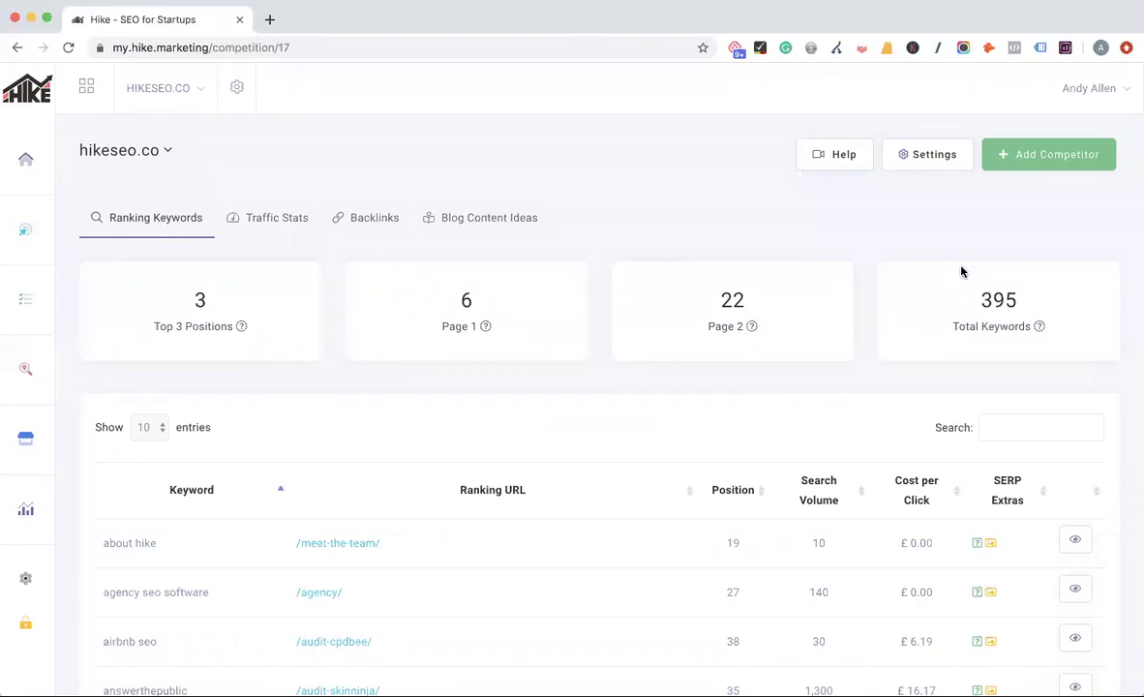
# - Refresh the hikeseo.co data in the competition settings
pyautogui.click(935, 155)
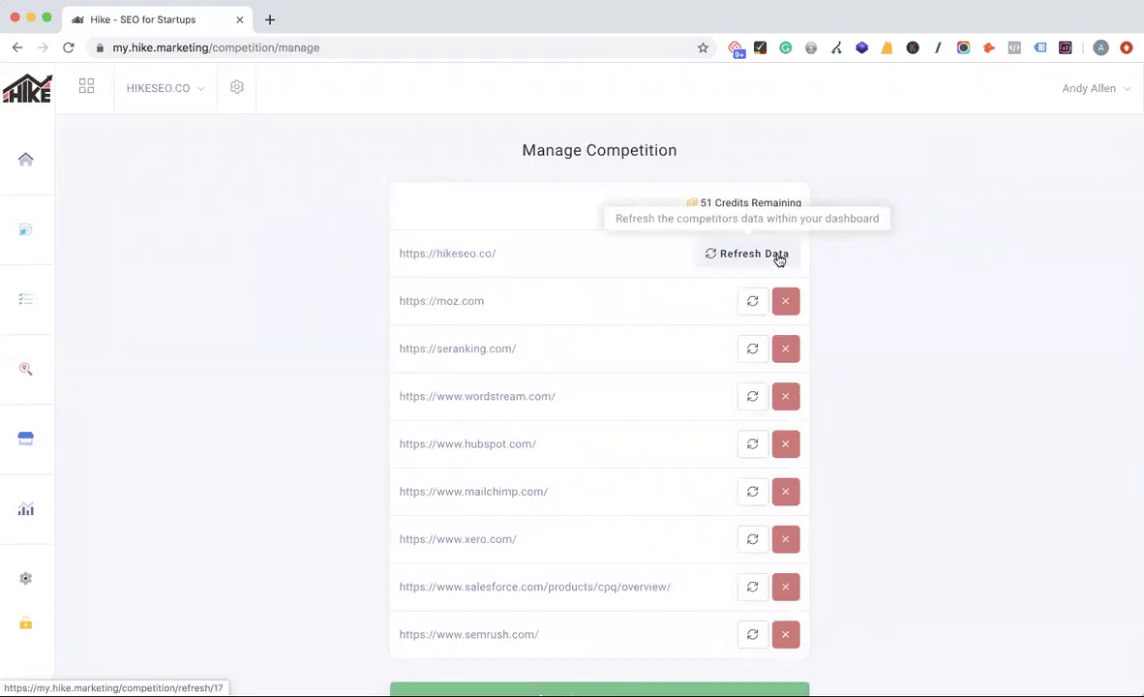
pyautogui.click(778, 255)
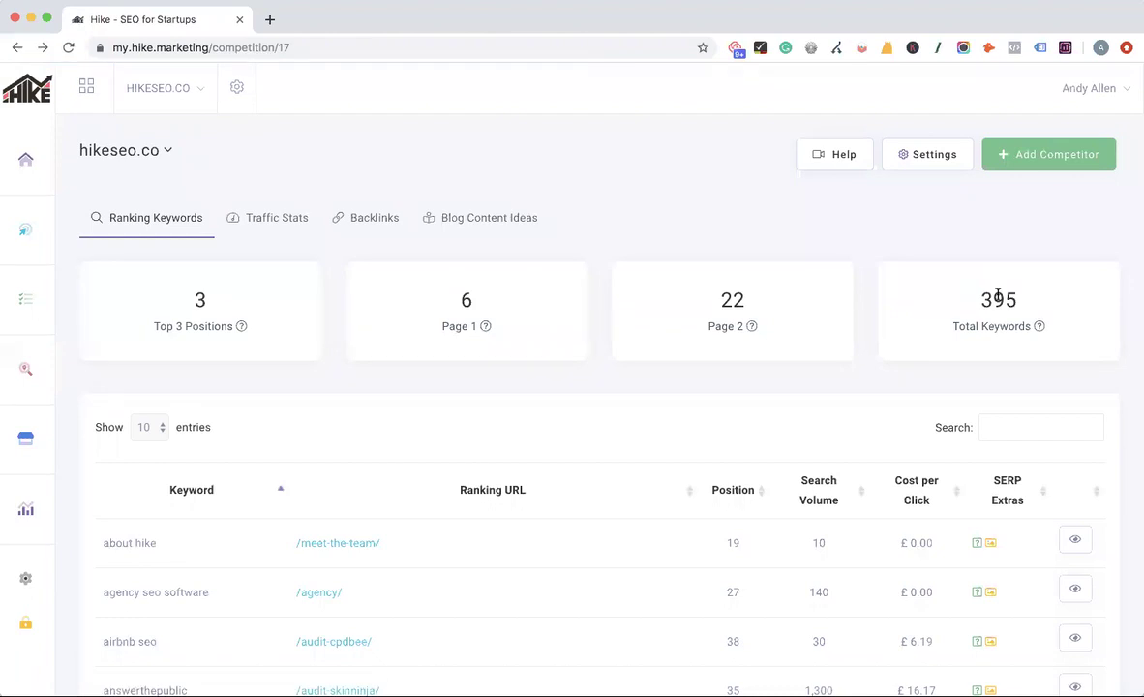
pyautogui.click(925, 159)
pyautogui.click(779, 255)
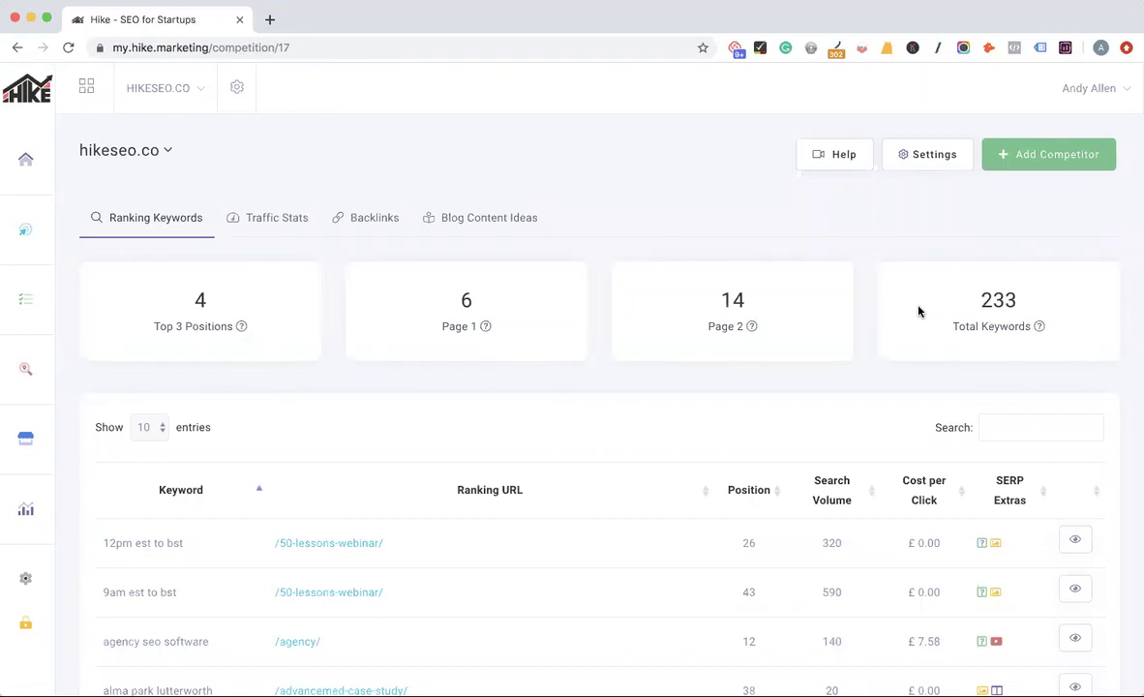
# - Check the traffic stats of hikeseo.co, and switch to the traffic stats of competitor moz.com
pyautogui.click(259, 216)
pyautogui.click(166, 151)
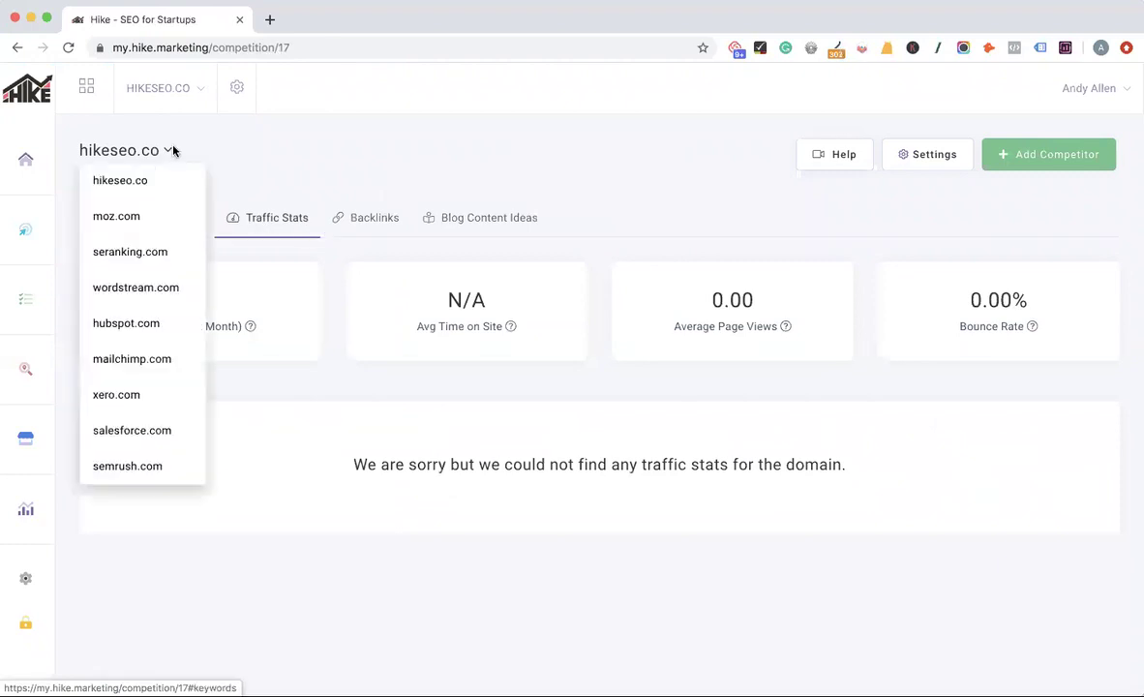
pyautogui.click(138, 215)
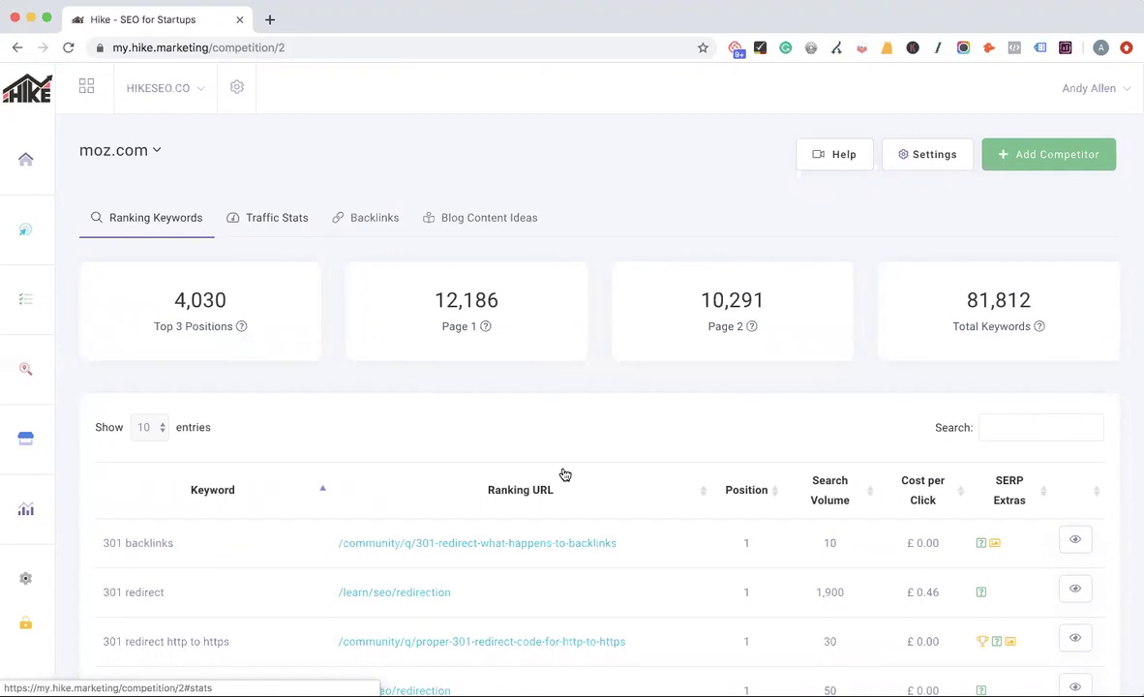
pyautogui.click(268, 221)
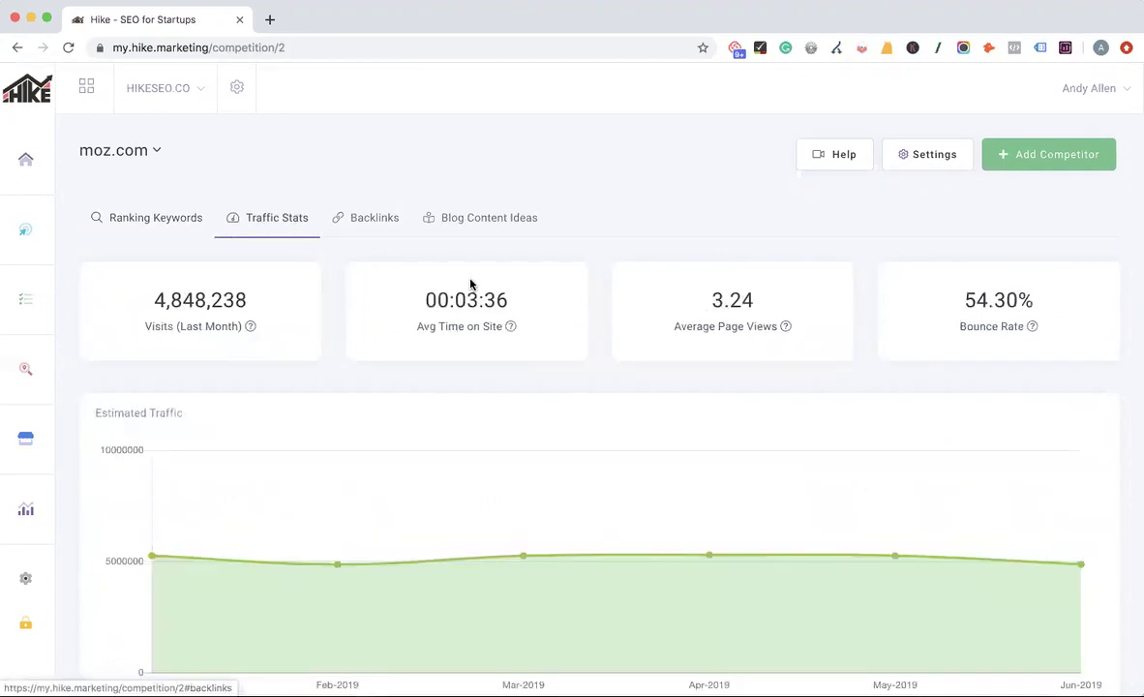
# - Examine moz.com's monthly visits, top countries, traffic sources, paid keywords, and referral and social sites
pyautogui.moveTo(148, 300); pyautogui.dragTo(258, 305)
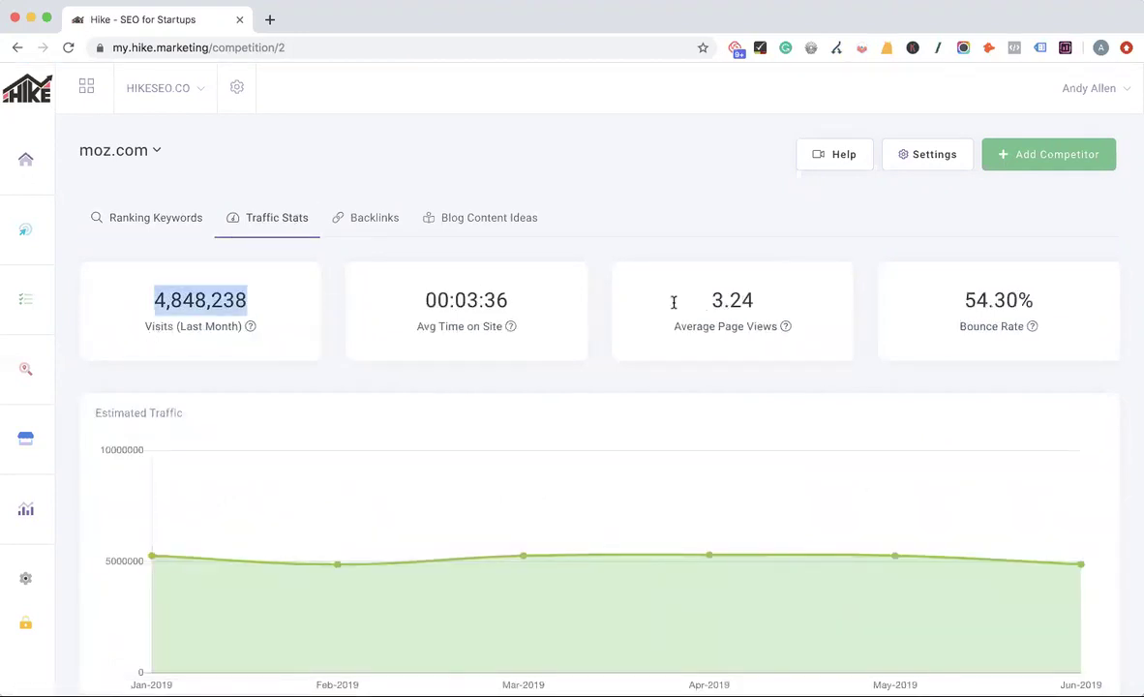
pyautogui.scroll(-5, 954, 362)
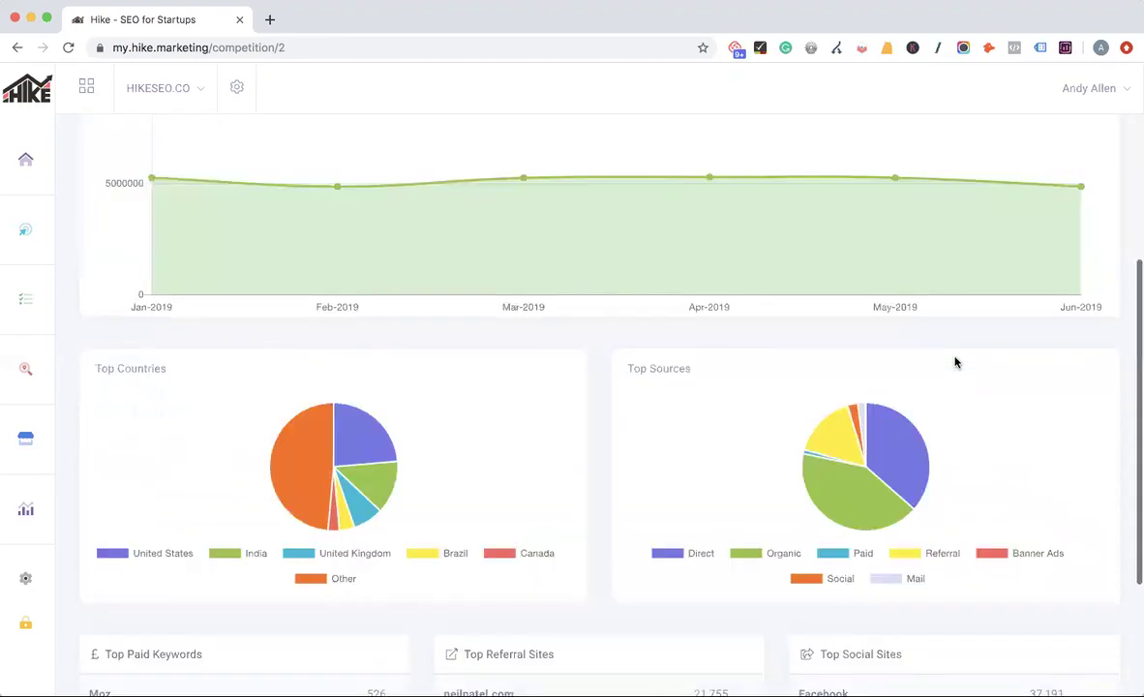
pyautogui.scroll(-3, 955, 362)
pyautogui.moveTo(346, 279)
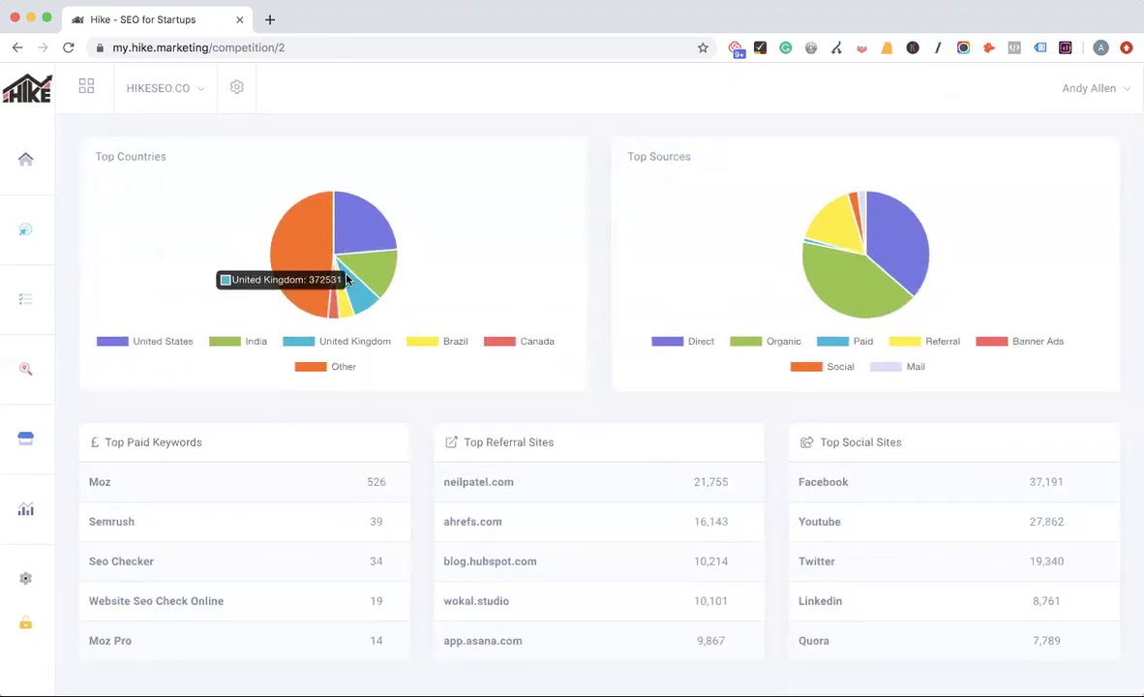
pyautogui.moveTo(853, 264)
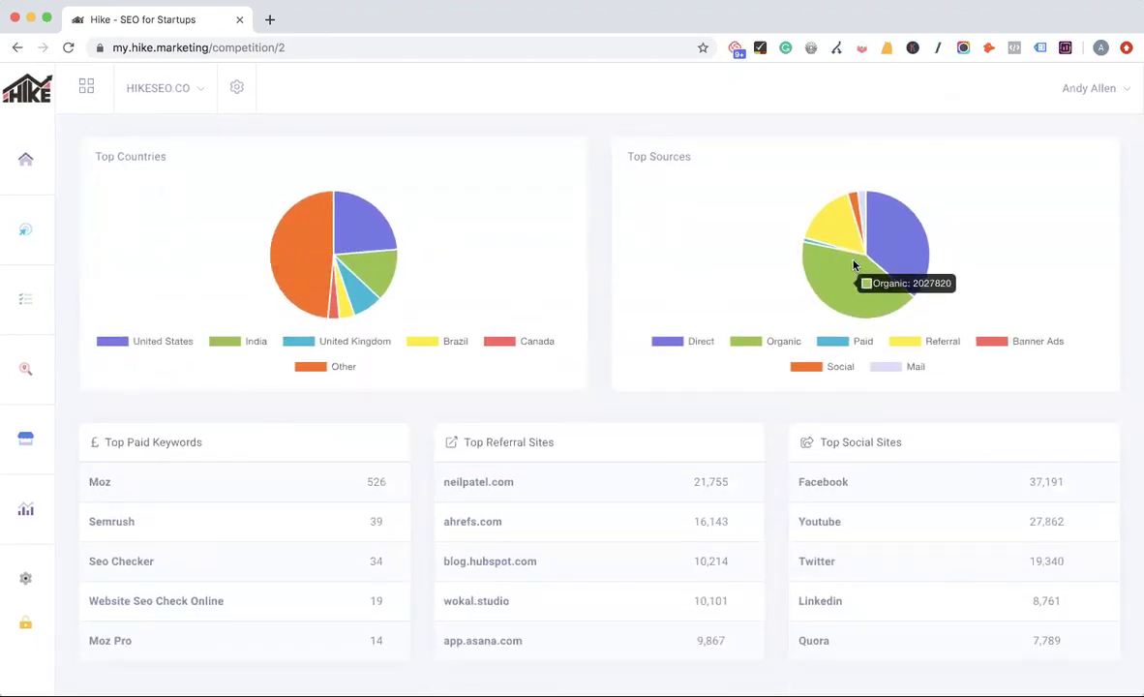
pyautogui.moveTo(830, 226)
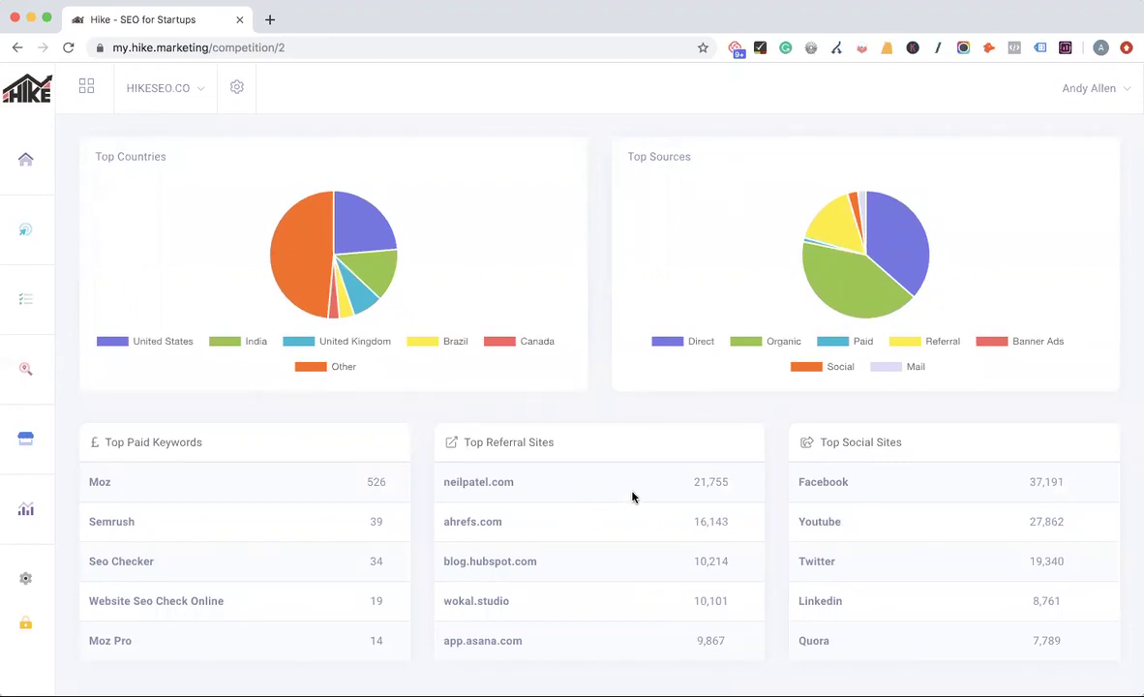
pyautogui.scroll(10, 600, 276)
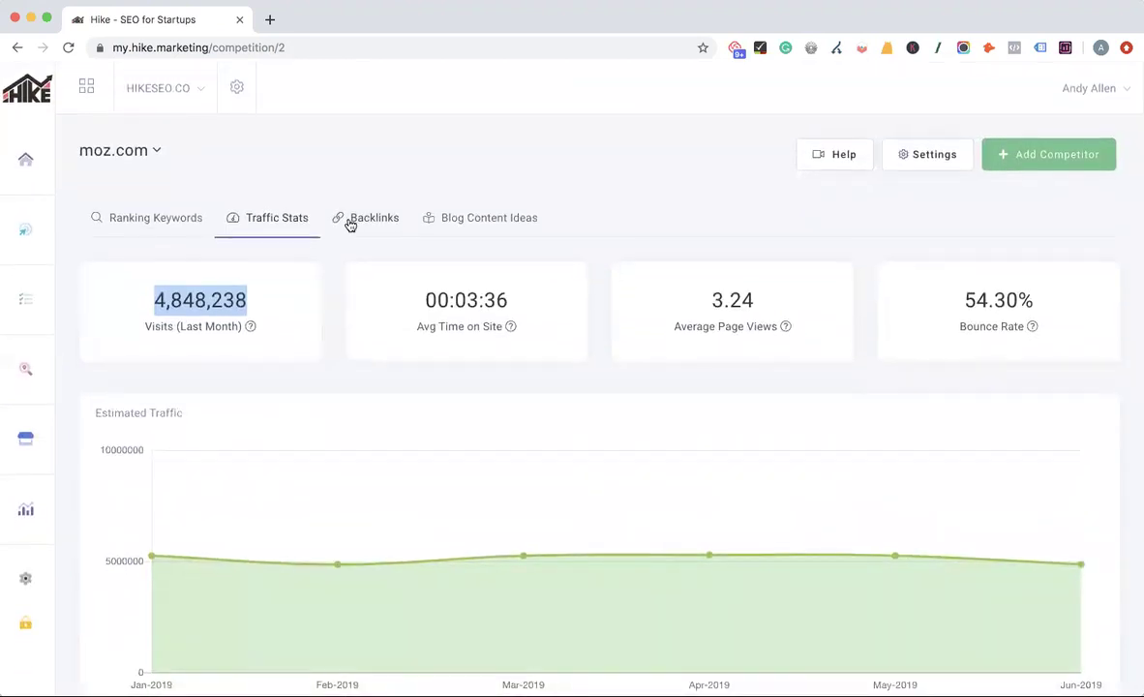
# - View moz.com's backlinks, and open the list of SEO actions for hikeseo.co
pyautogui.click(351, 225)
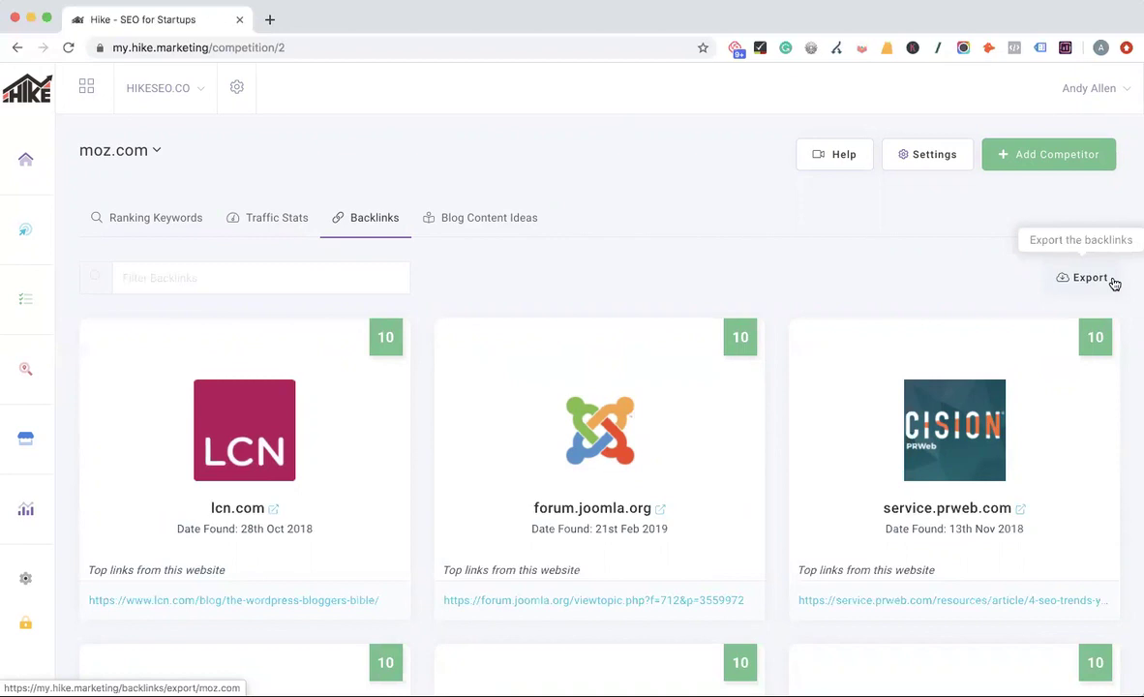
pyautogui.click(55, 301)
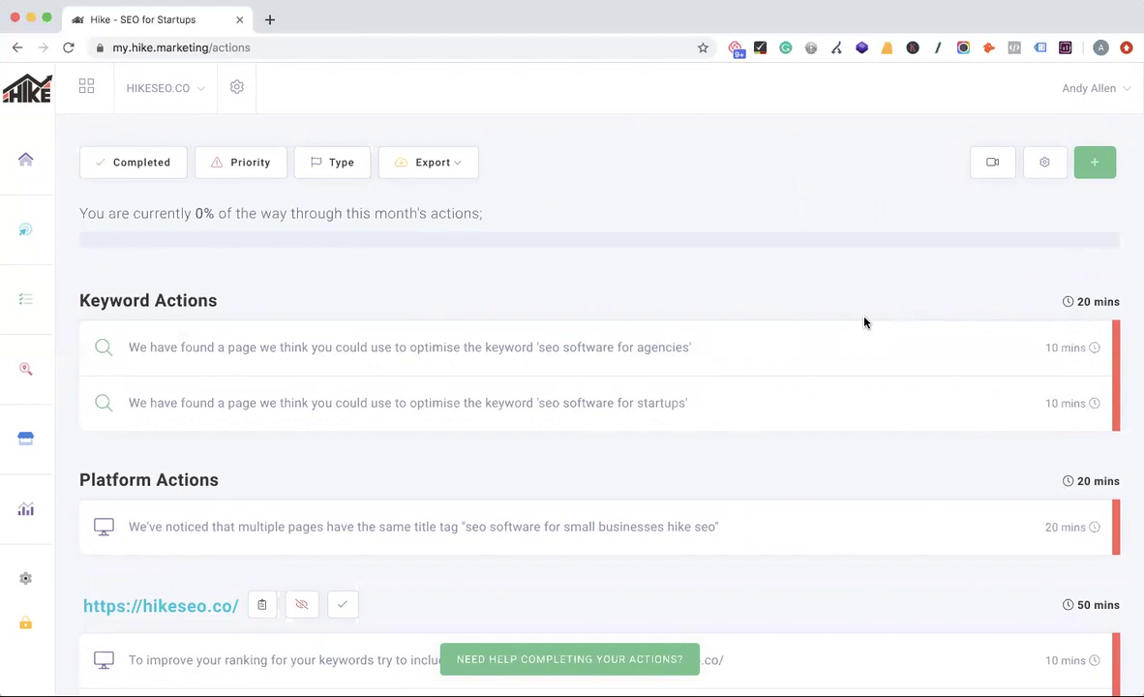
# - Try 20 hours per month in the action settings, and return to the actions list without saving
pyautogui.click(1027, 164)
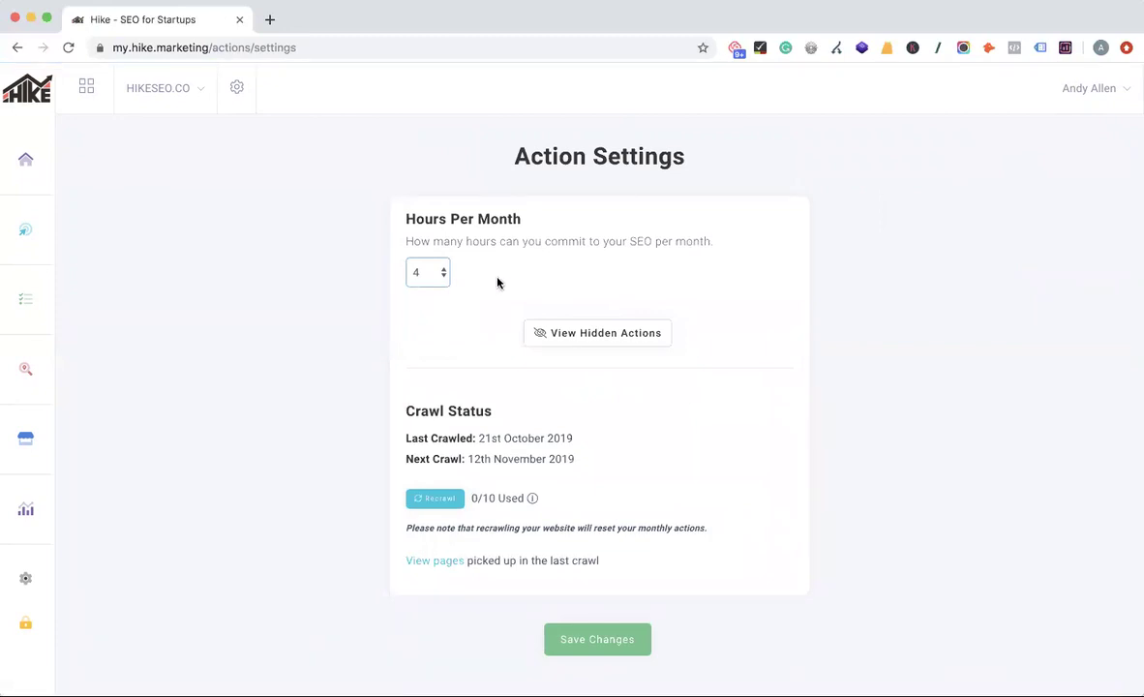
pyautogui.click(437, 271)
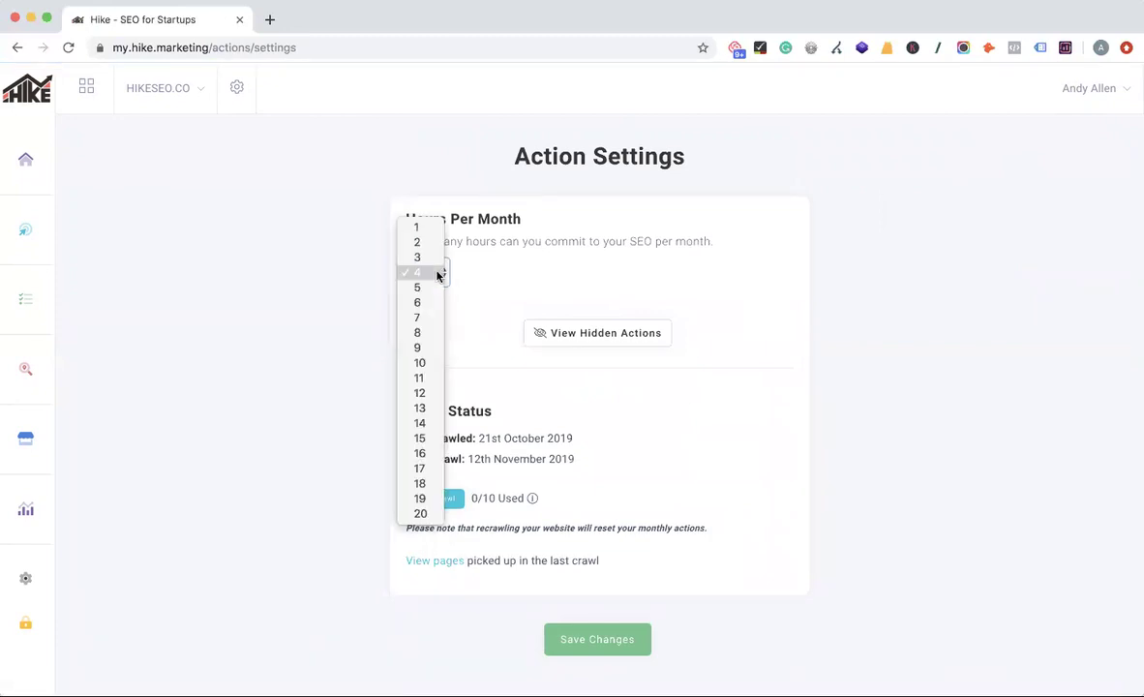
pyautogui.click(427, 512)
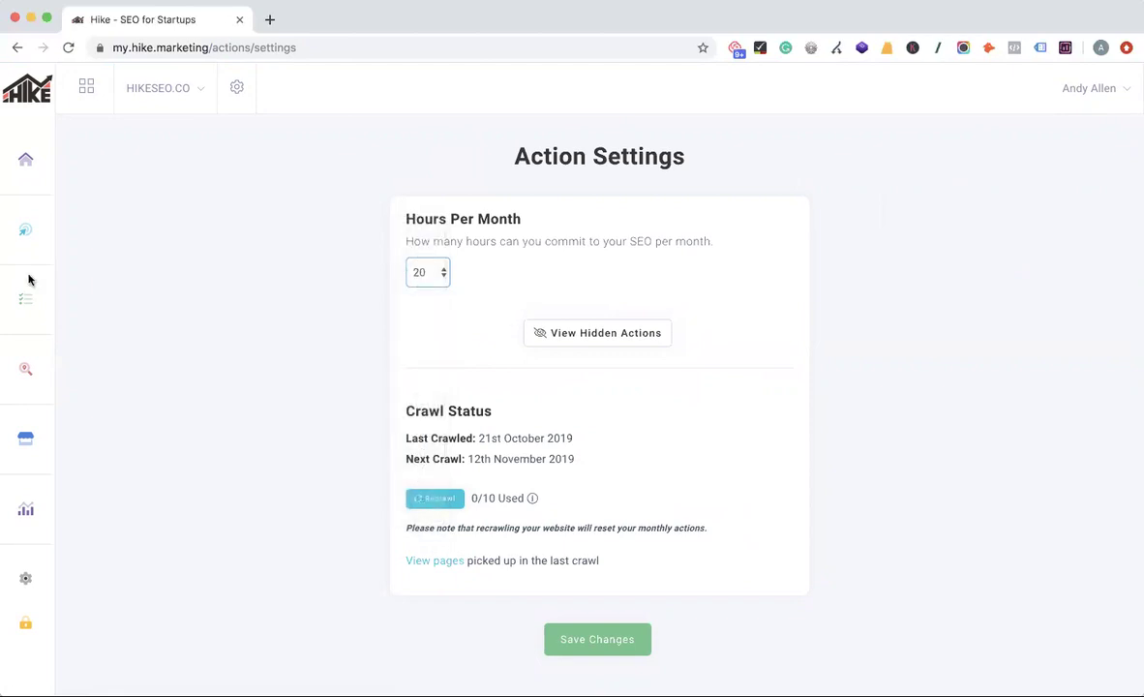
pyautogui.moveTo(159, 243)
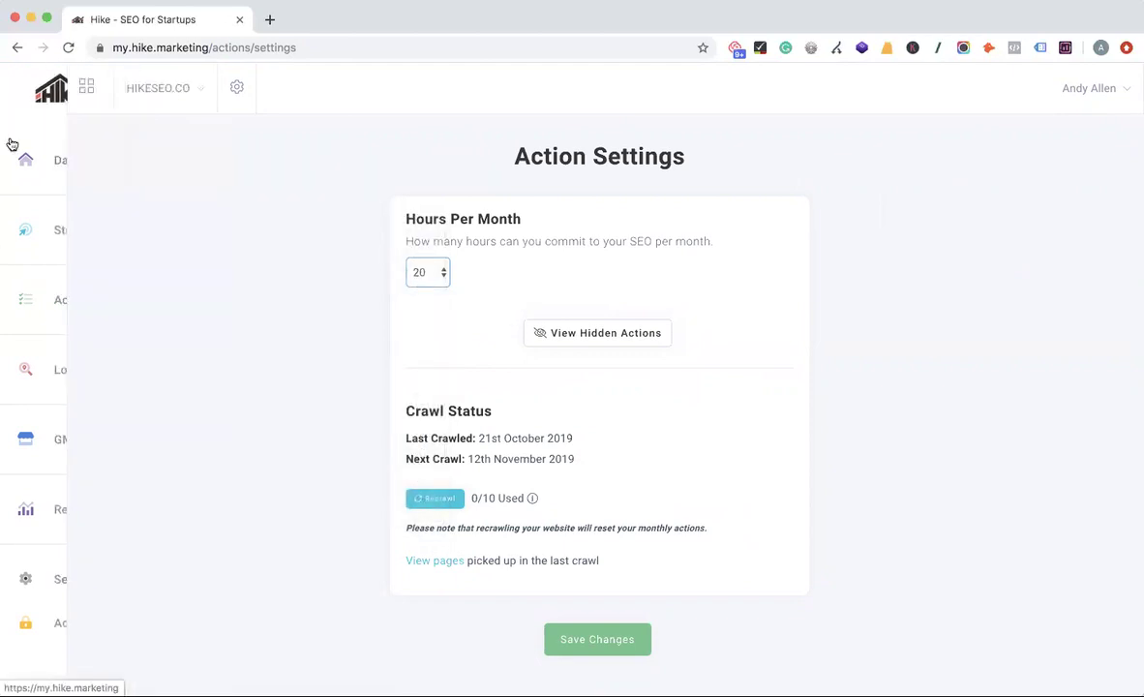
pyautogui.click(69, 306)
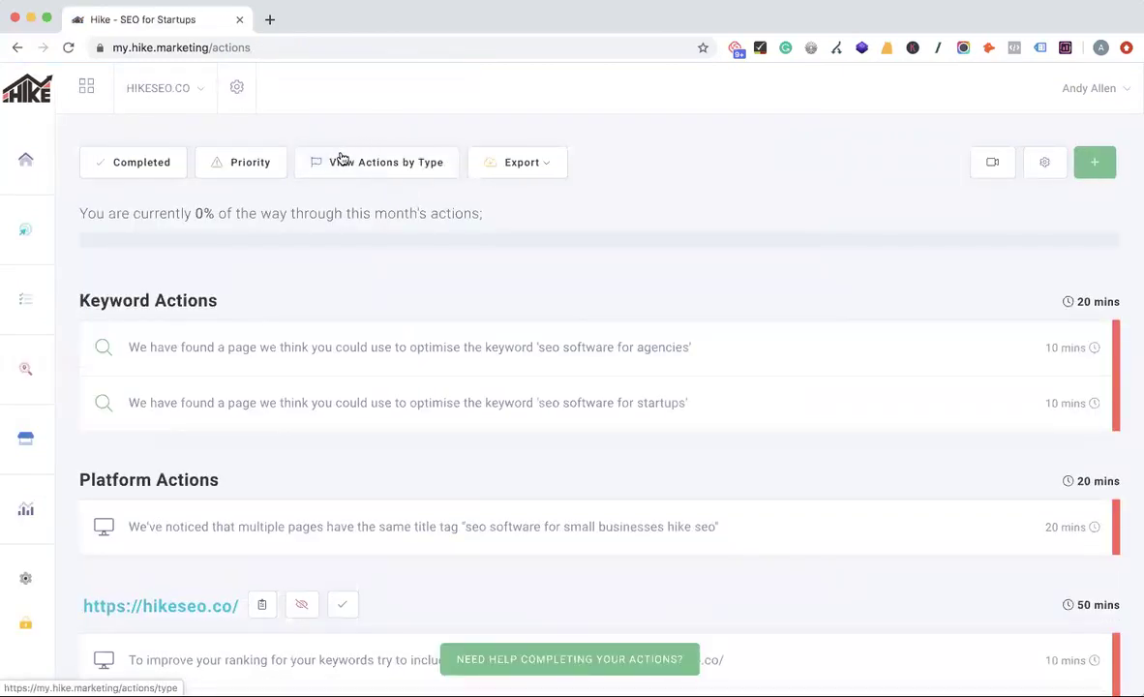
# - View the actions grouped by type, and look through the full list of onsite actions
pyautogui.click(360, 162)
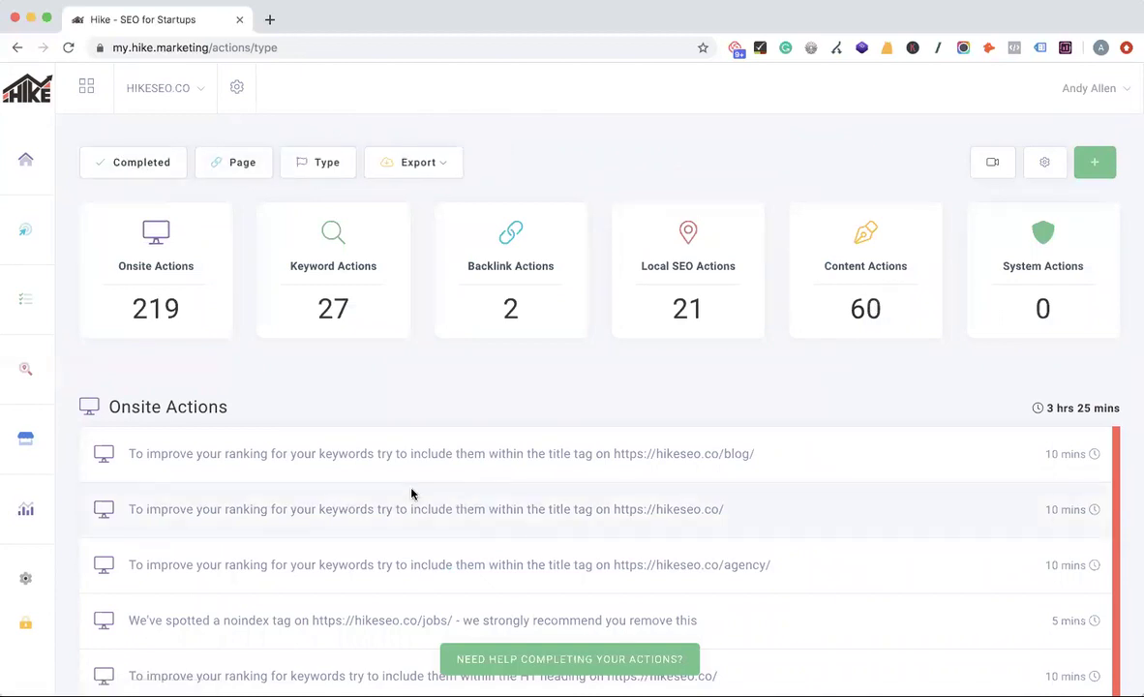
pyautogui.click(162, 308)
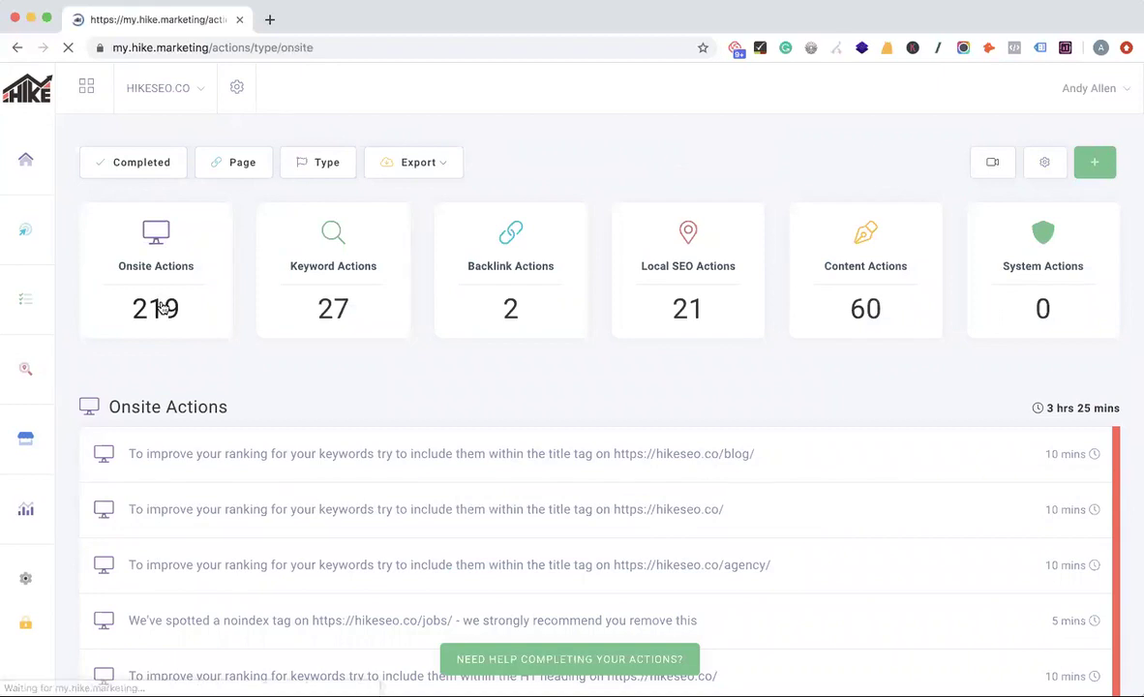
pyautogui.scroll(-1, 618, 462)
pyautogui.scroll(-20, 618, 462)
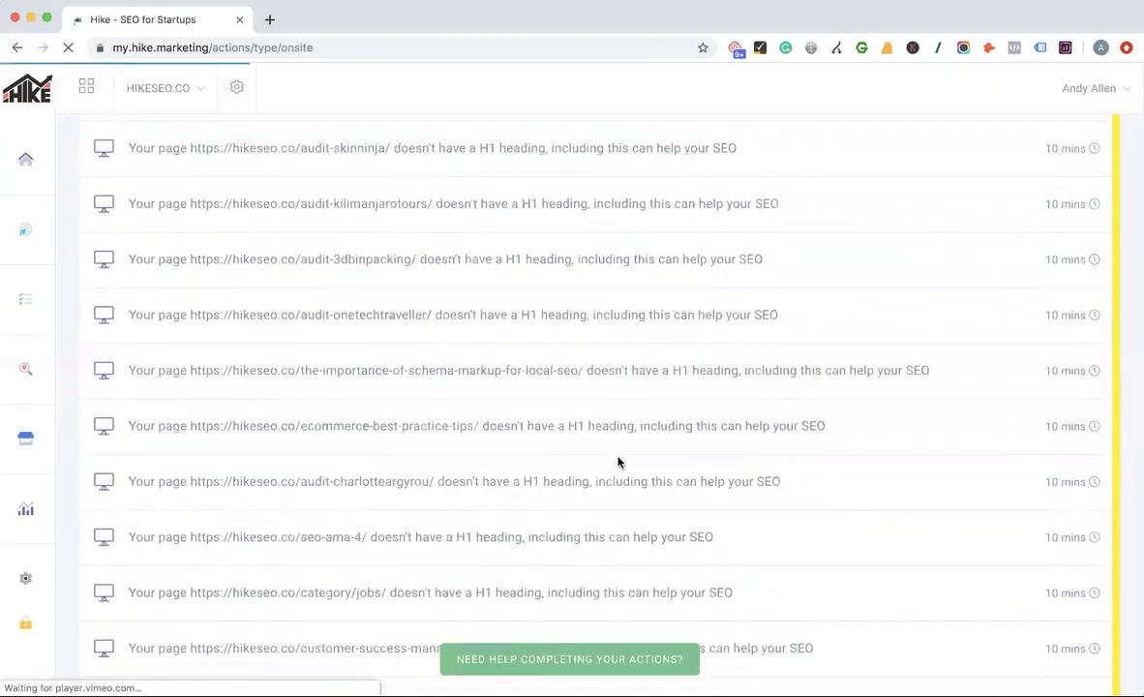
pyautogui.scroll(20, 618, 462)
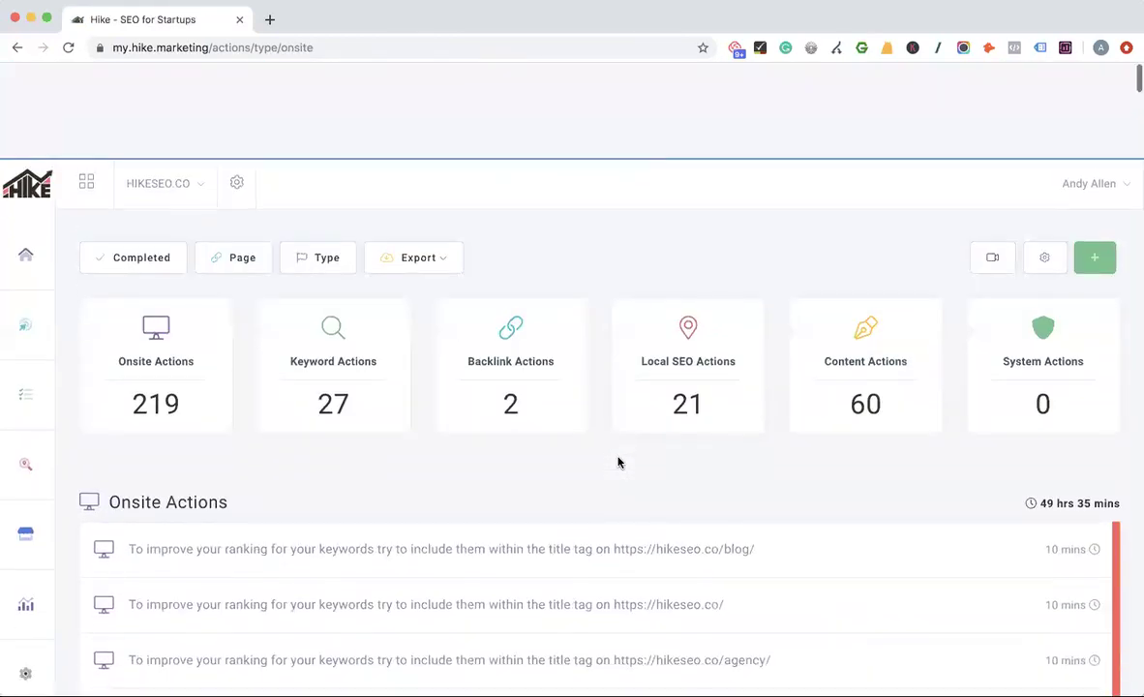
# - Check the export formats for the actions, view the completed actions, and return to the uncompleted ones
pyautogui.click(443, 172)
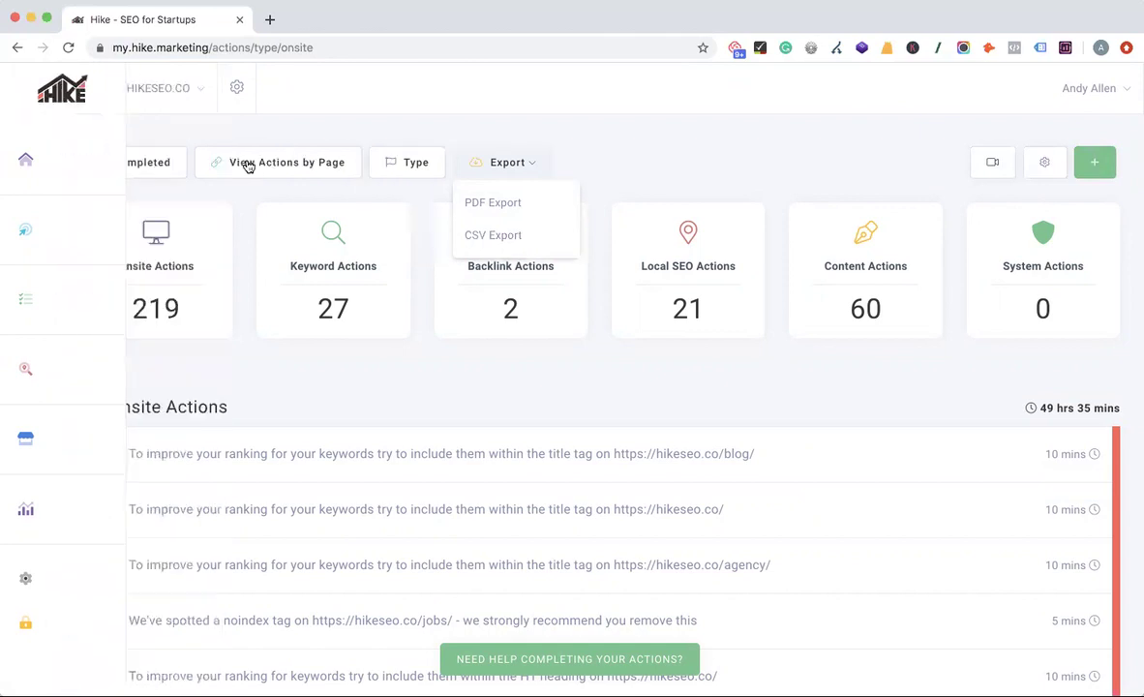
pyautogui.click(153, 162)
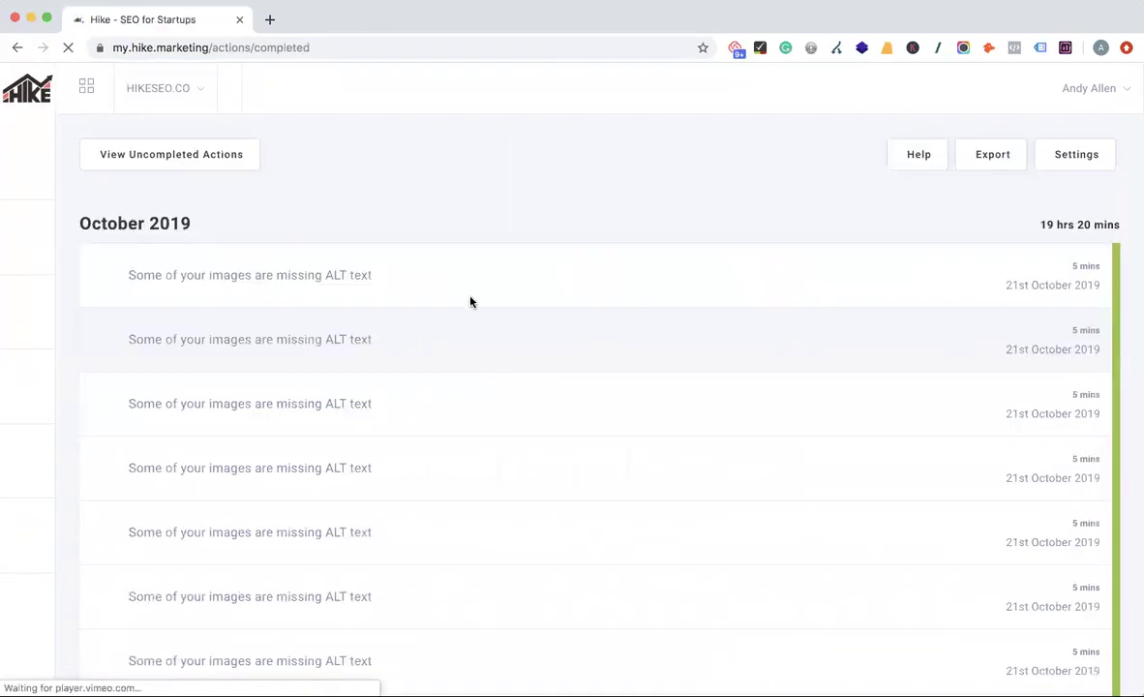
pyautogui.click(171, 154)
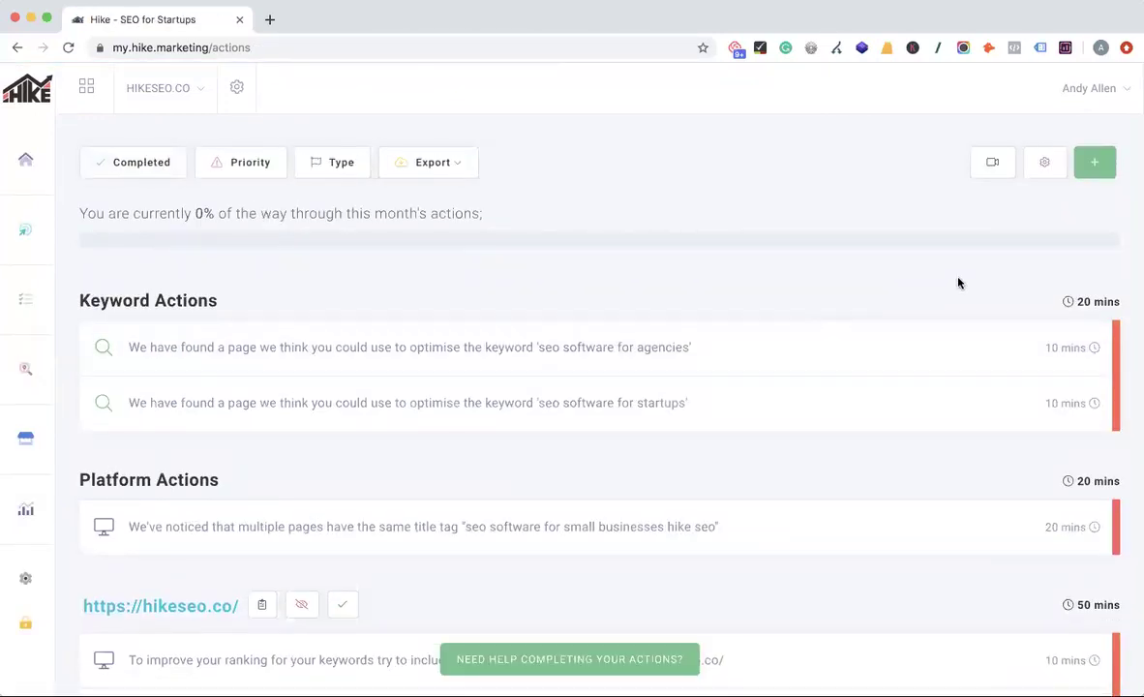
# - Start a new manual action titled "Create new blog post"
pyautogui.click(1094, 171)
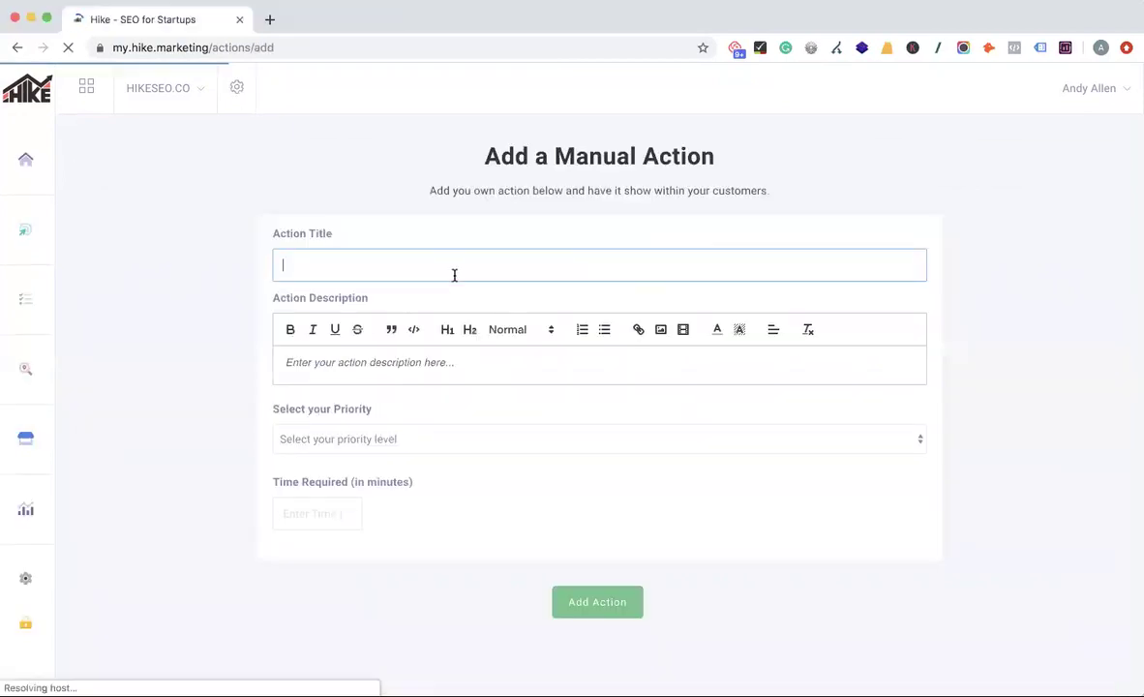
pyautogui.click(444, 269)
pyautogui.write('Create')
pyautogui.press('BackSpace')
pyautogui.press('BackSpace')
pyautogui.press('BackSpace')
pyautogui.write('ate new bl')
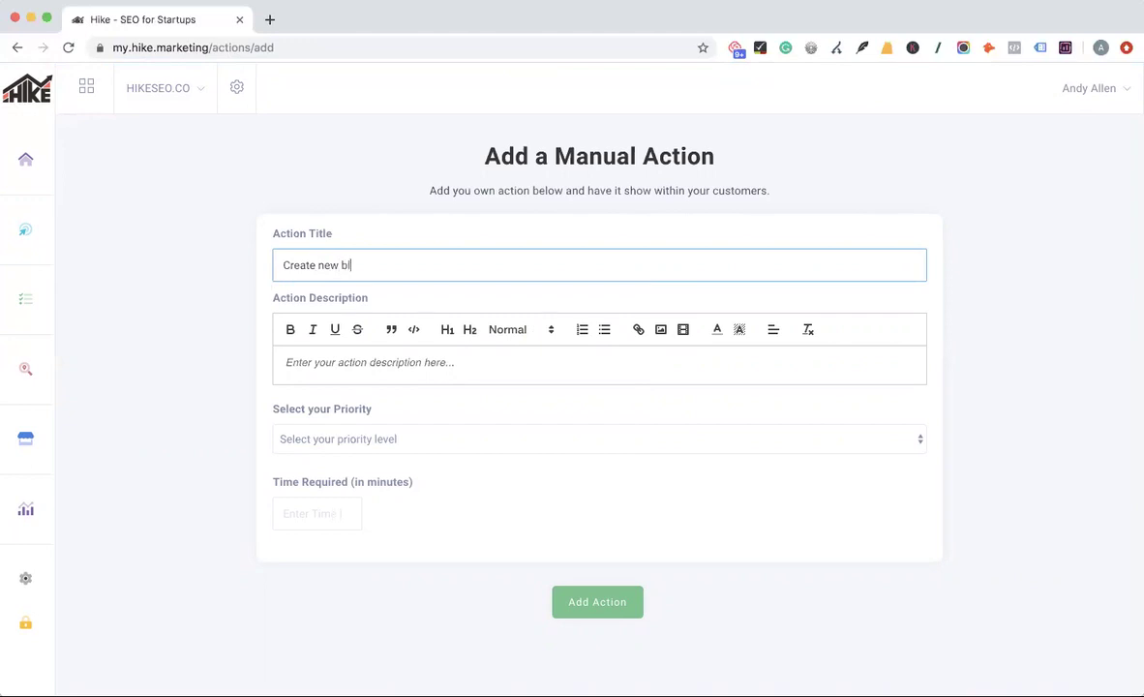
pyautogui.write('og post')
# - Give the manual action the description "csavsdv", High priority and 60 minutes required, and add it
pyautogui.click(404, 360)
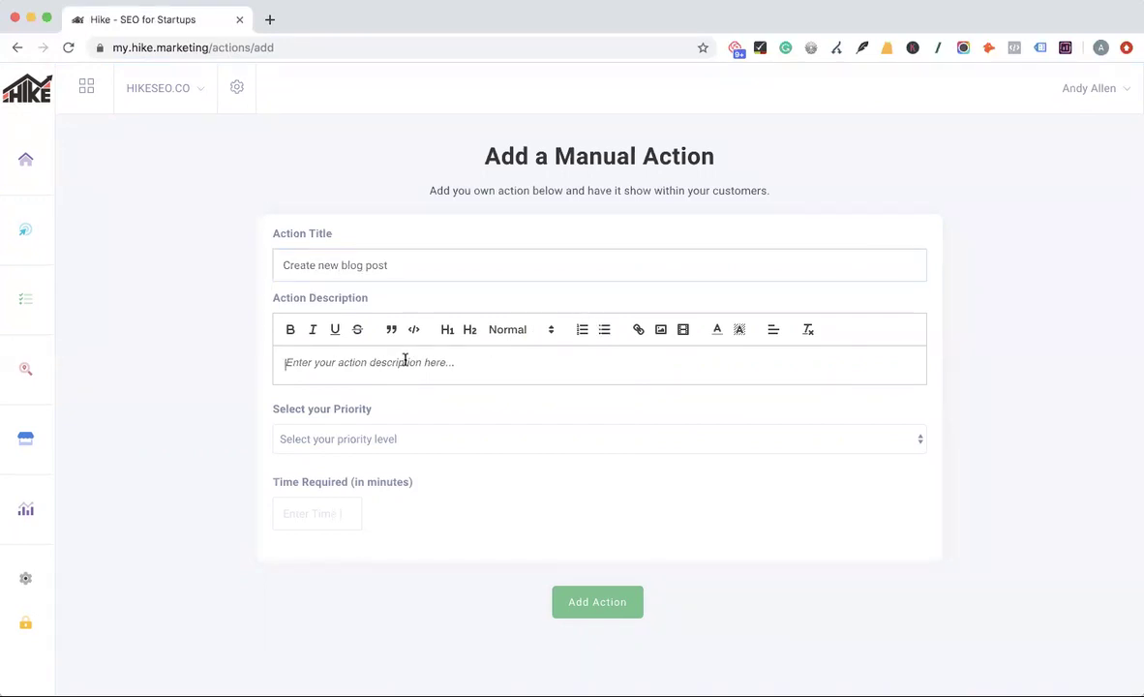
pyautogui.write('csavsdv')
pyautogui.click(406, 442)
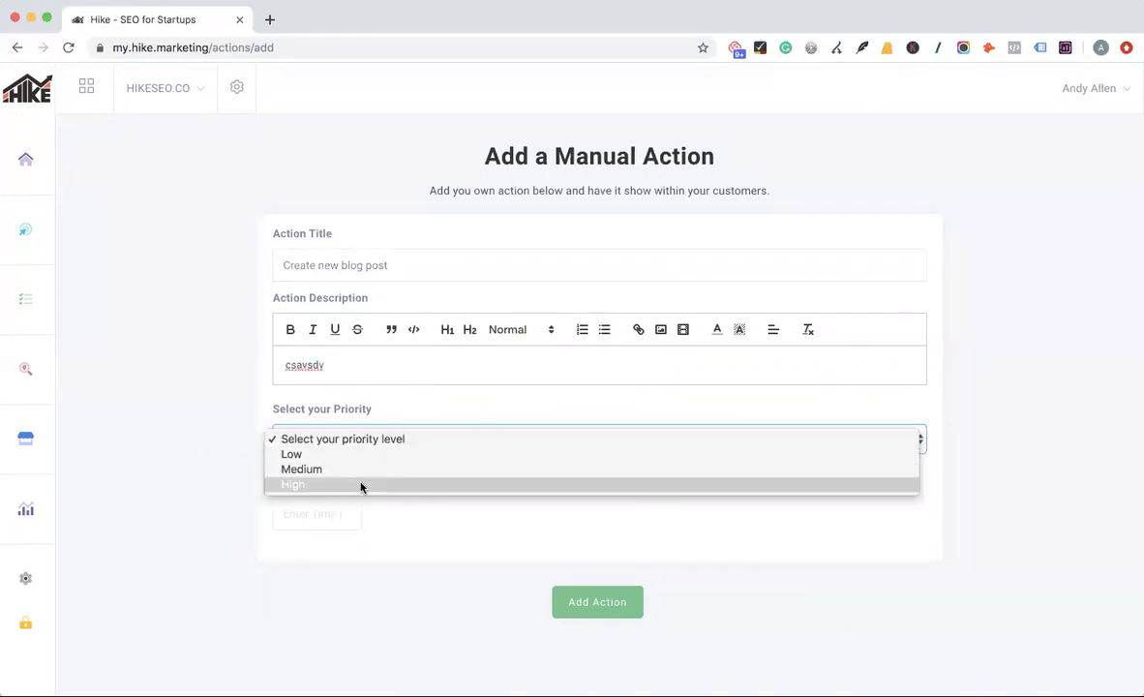
pyautogui.click(360, 484)
pyautogui.click(317, 517)
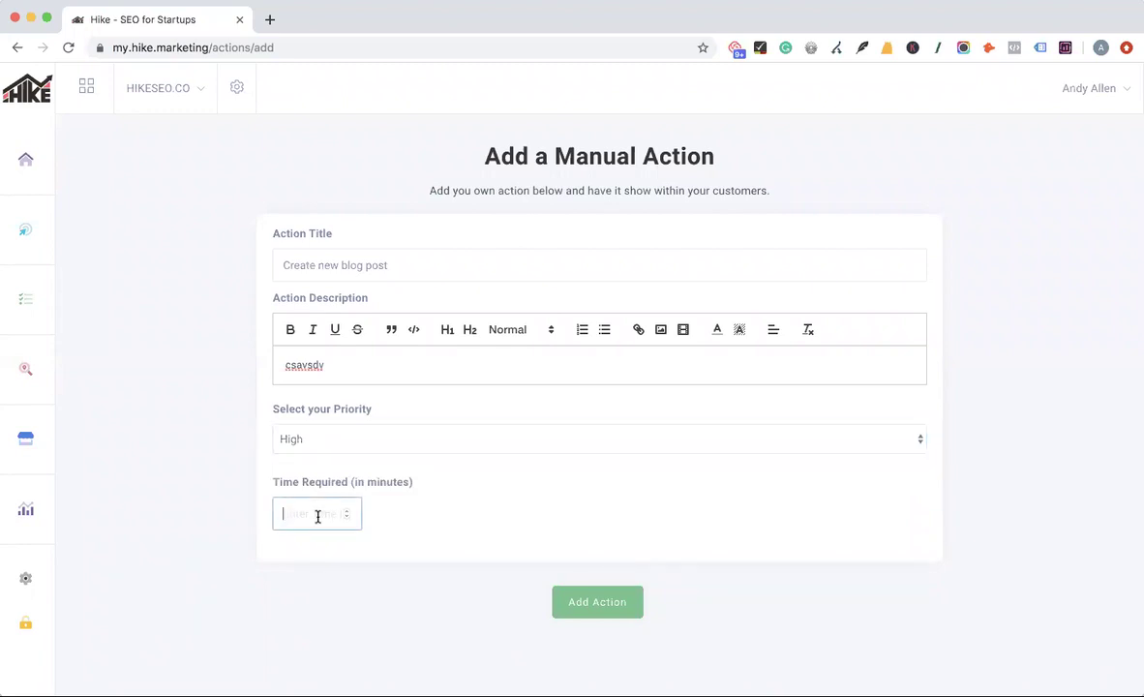
pyautogui.write('60')
pyautogui.click(584, 602)
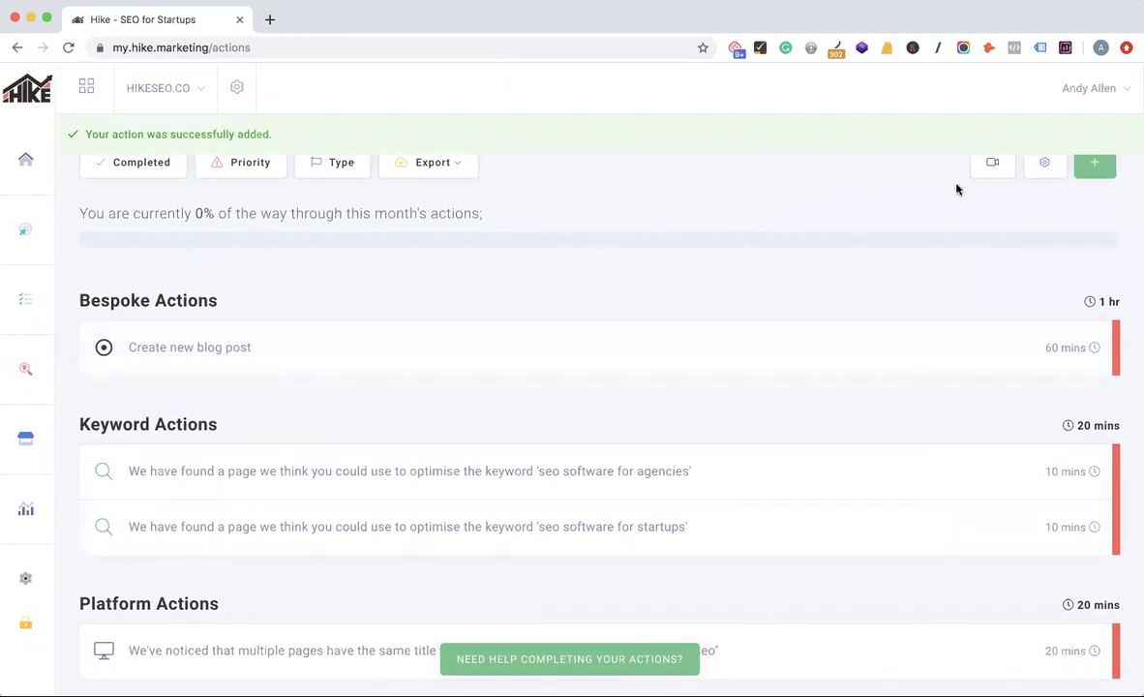
# - Review the available recrawl reasons in the action settings, and cancel without re-running the crawl
pyautogui.click(1024, 166)
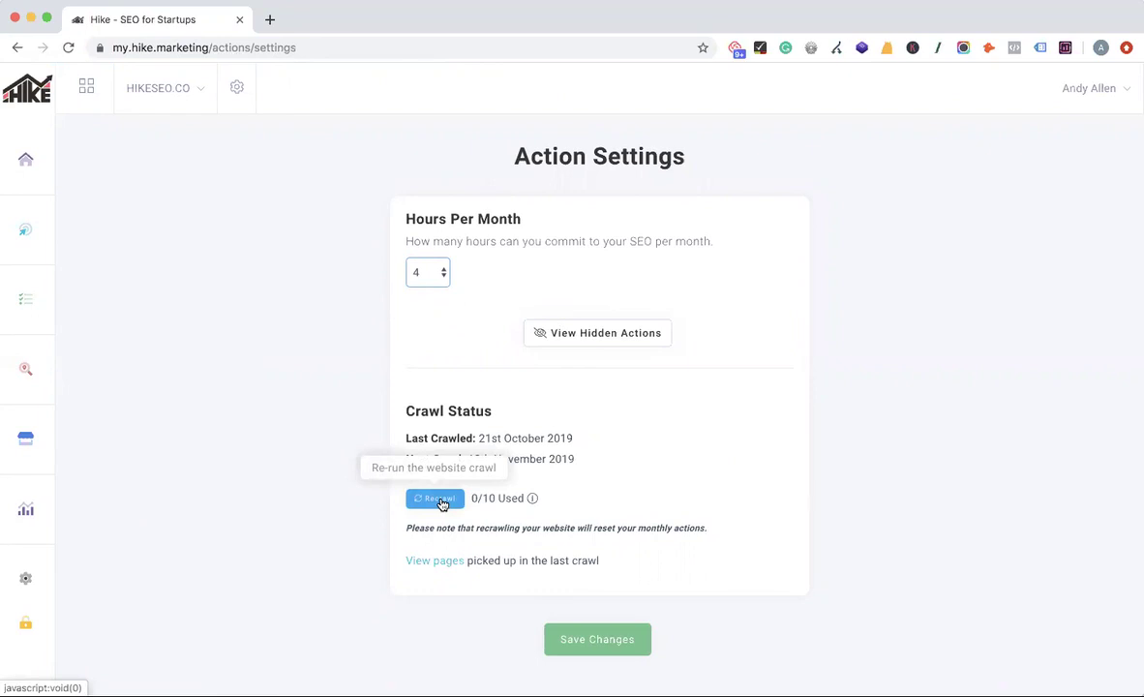
pyautogui.click(440, 500)
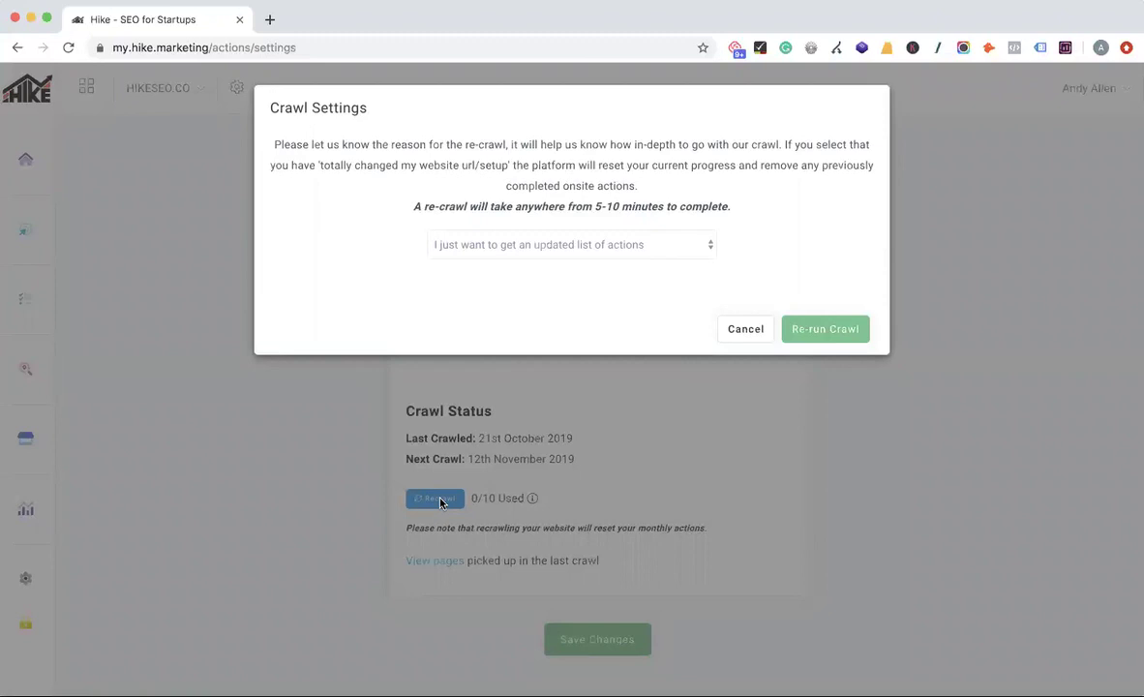
pyautogui.click(659, 242)
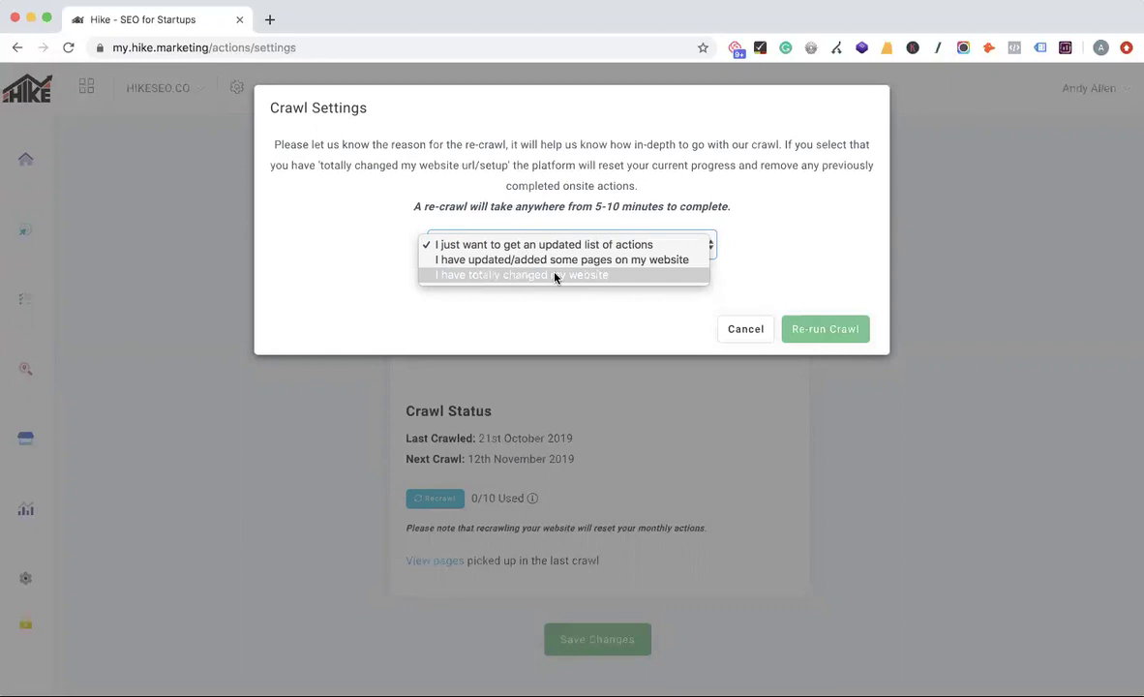
pyautogui.click(849, 257)
pyautogui.click(746, 334)
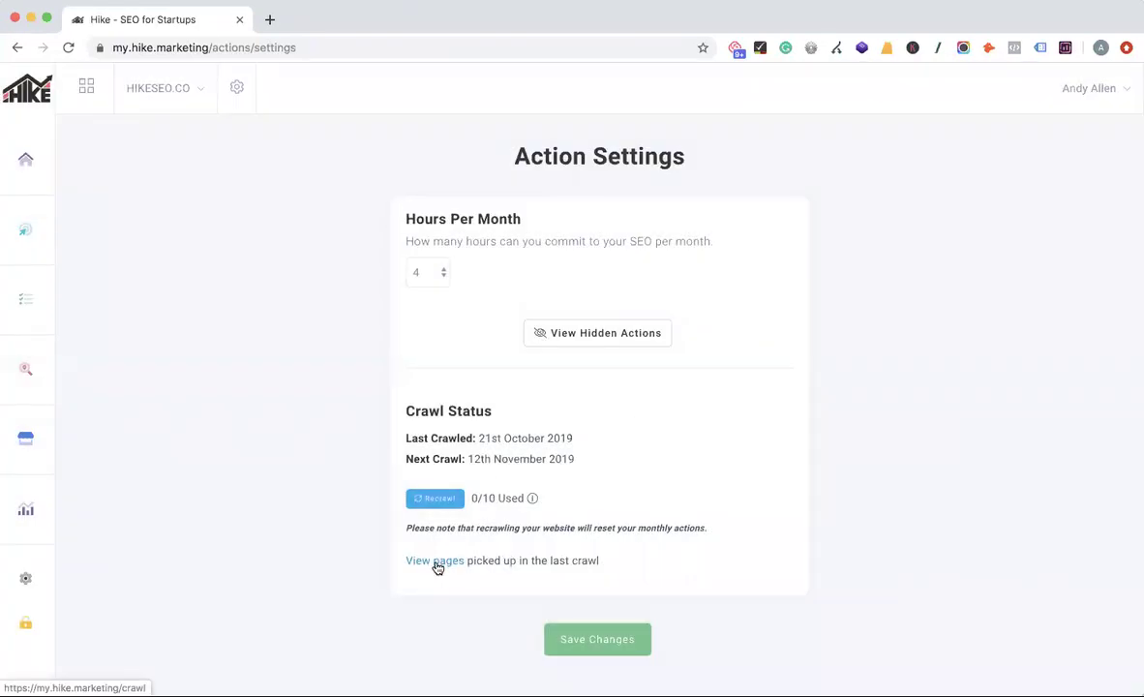
# - Look through the pages picked up in the last crawl and their response codes
pyautogui.click(430, 564)
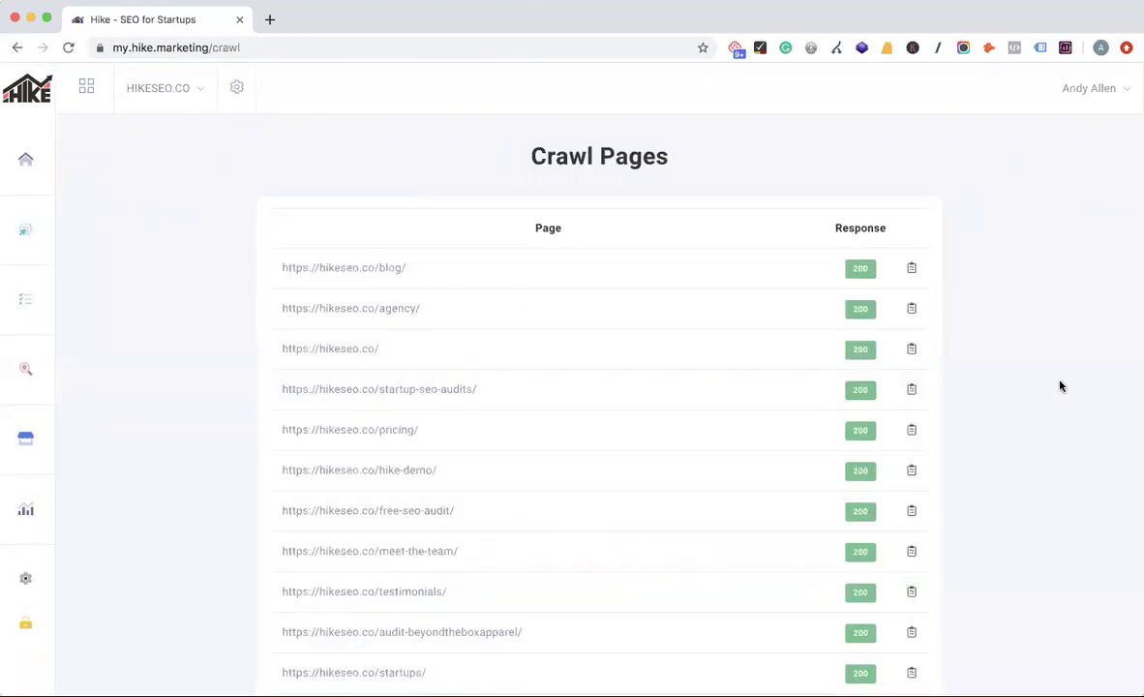
pyautogui.scroll(-2, 1059, 386)
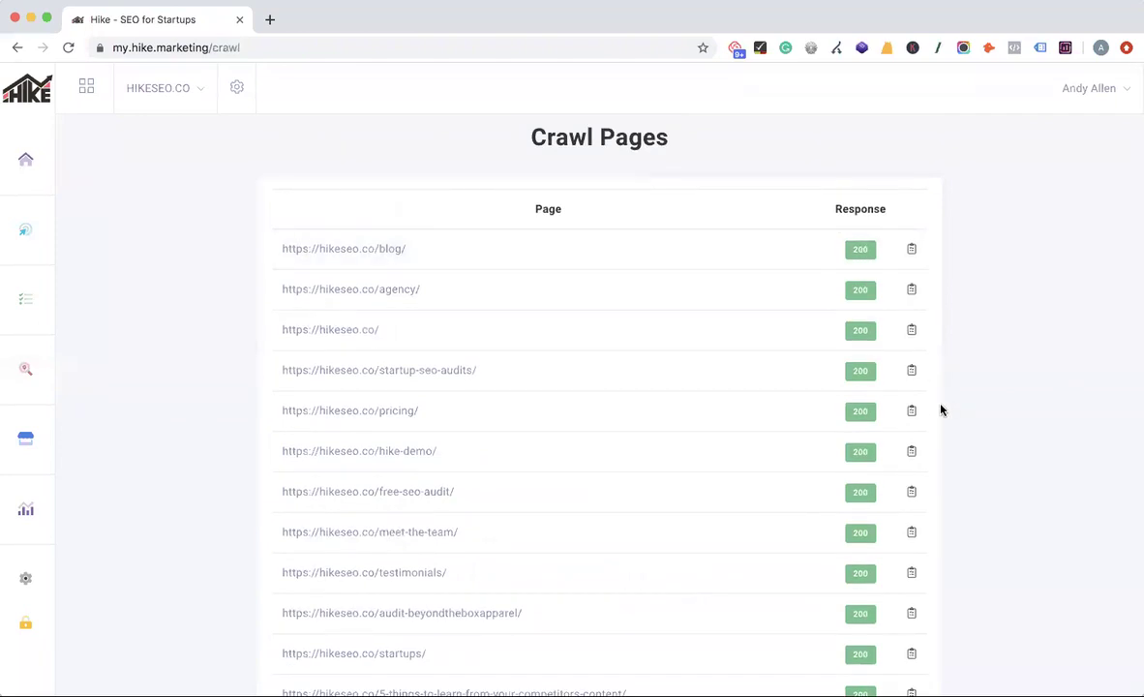
pyautogui.scroll(-20, 940, 410)
pyautogui.scroll(-15, 940, 409)
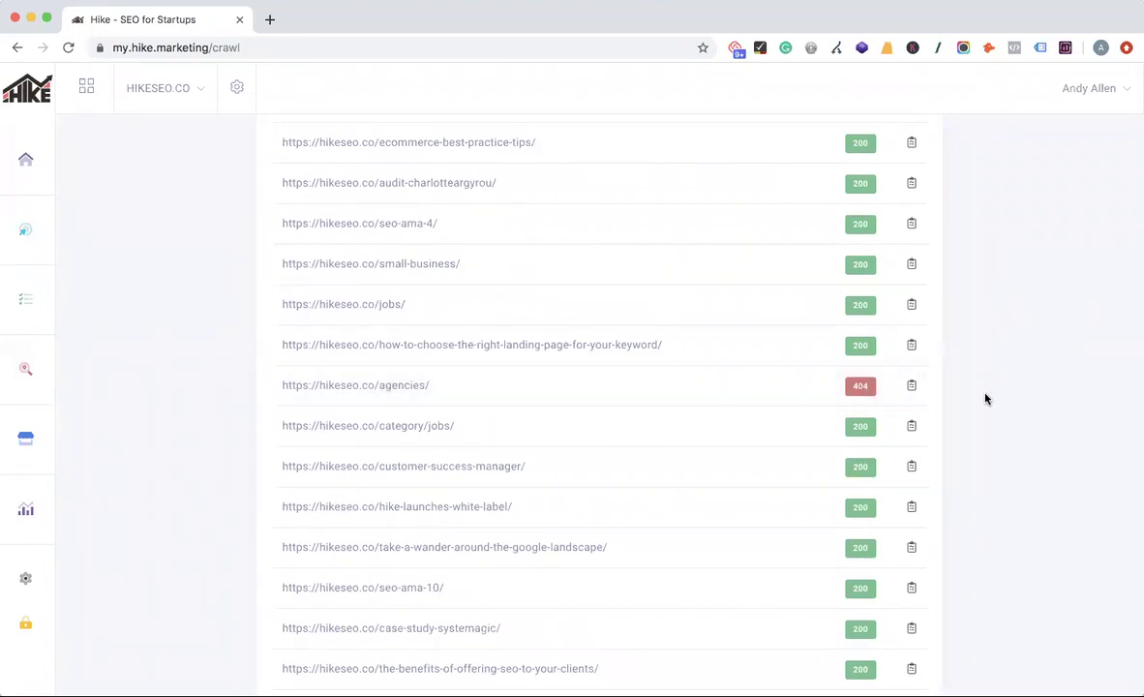
# - Review the last crawl's checks for the hikeseo.co/jobs/ page, and close them
pyautogui.click(911, 307)
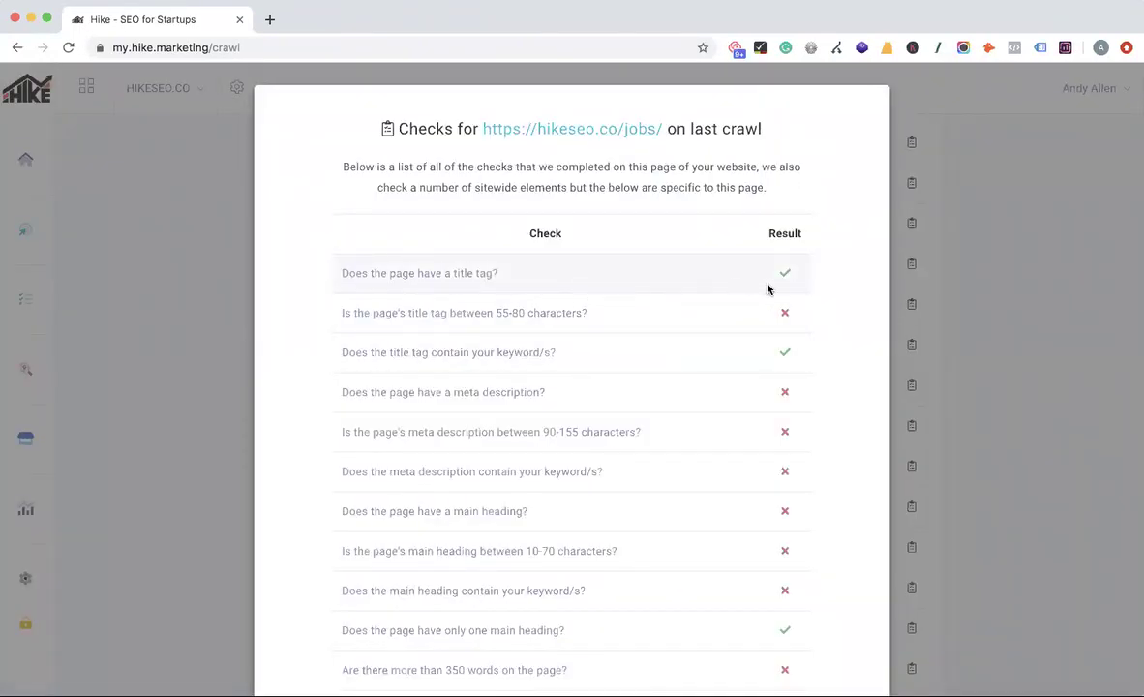
pyautogui.scroll(-5, 607, 298)
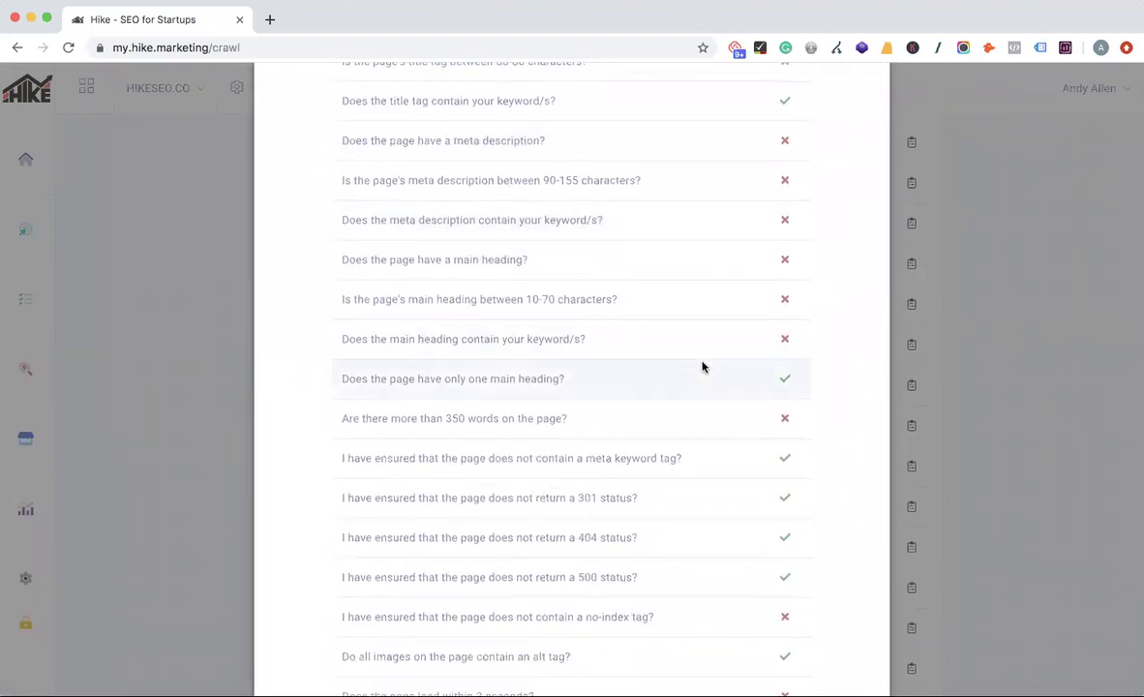
pyautogui.scroll(-2, 736, 363)
pyautogui.click(1054, 405)
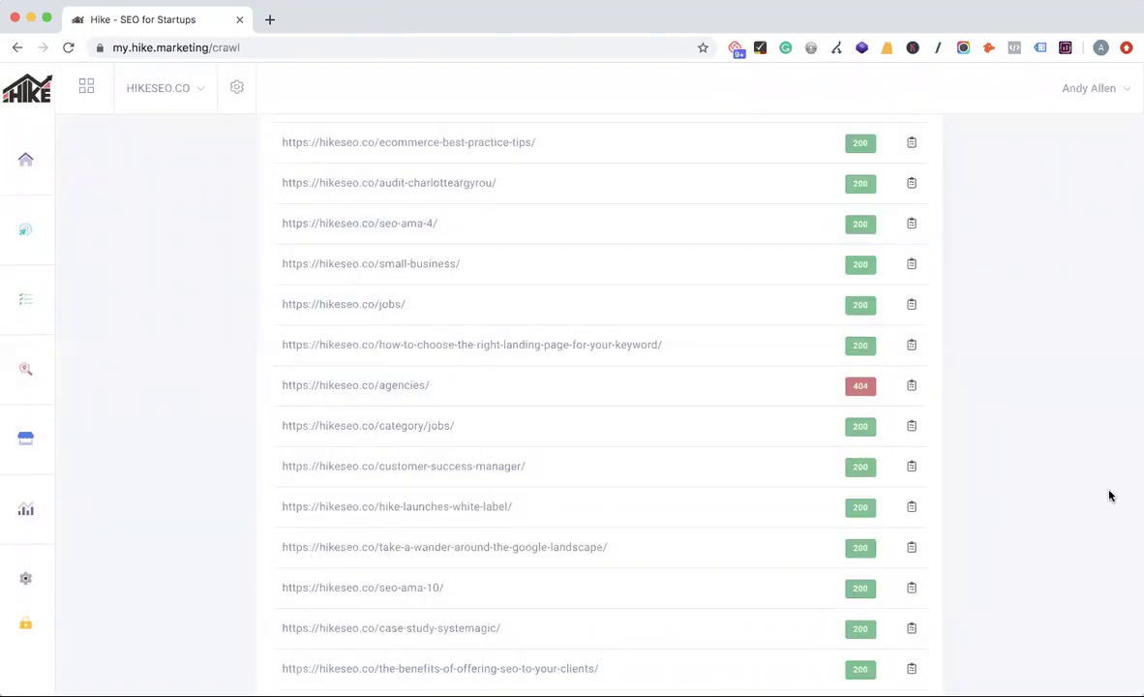
# - Open the GMB listing for hikeseo.co, and look through its business detail sections
pyautogui.moveTo(199, 265)
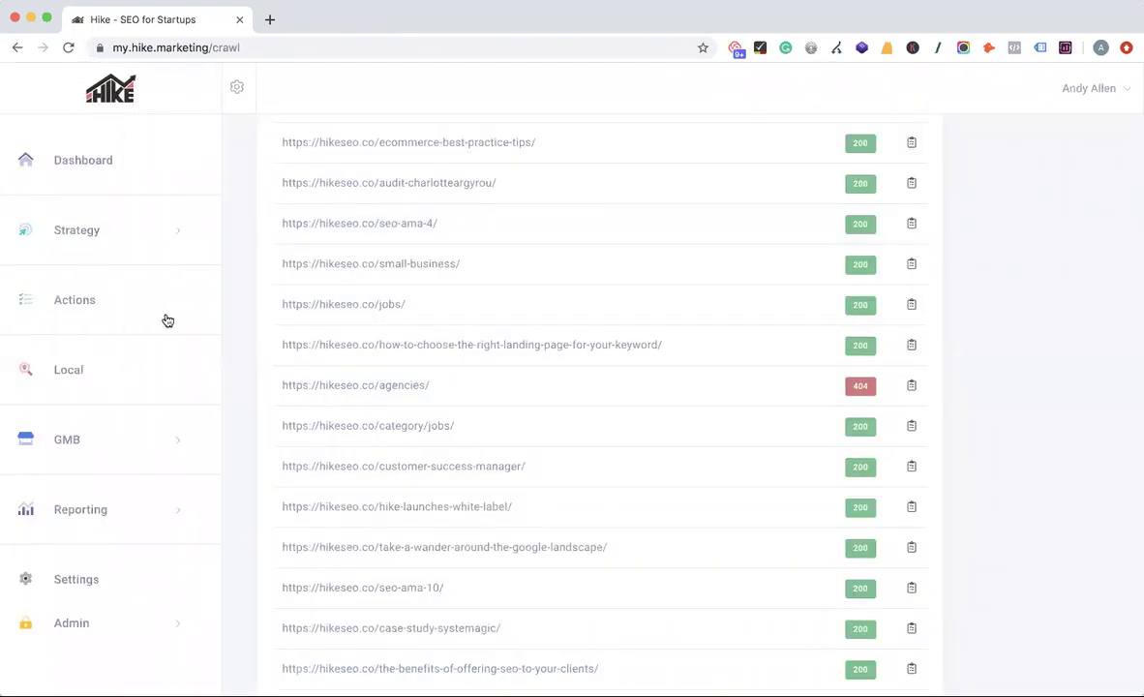
pyautogui.click(89, 448)
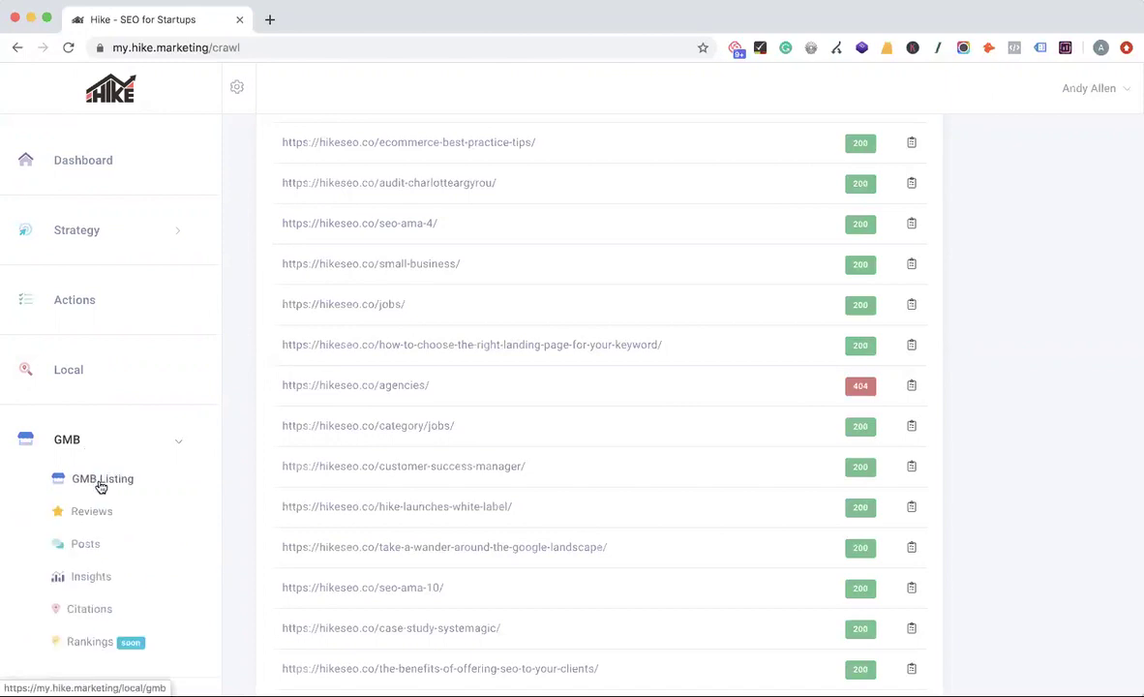
pyautogui.click(100, 482)
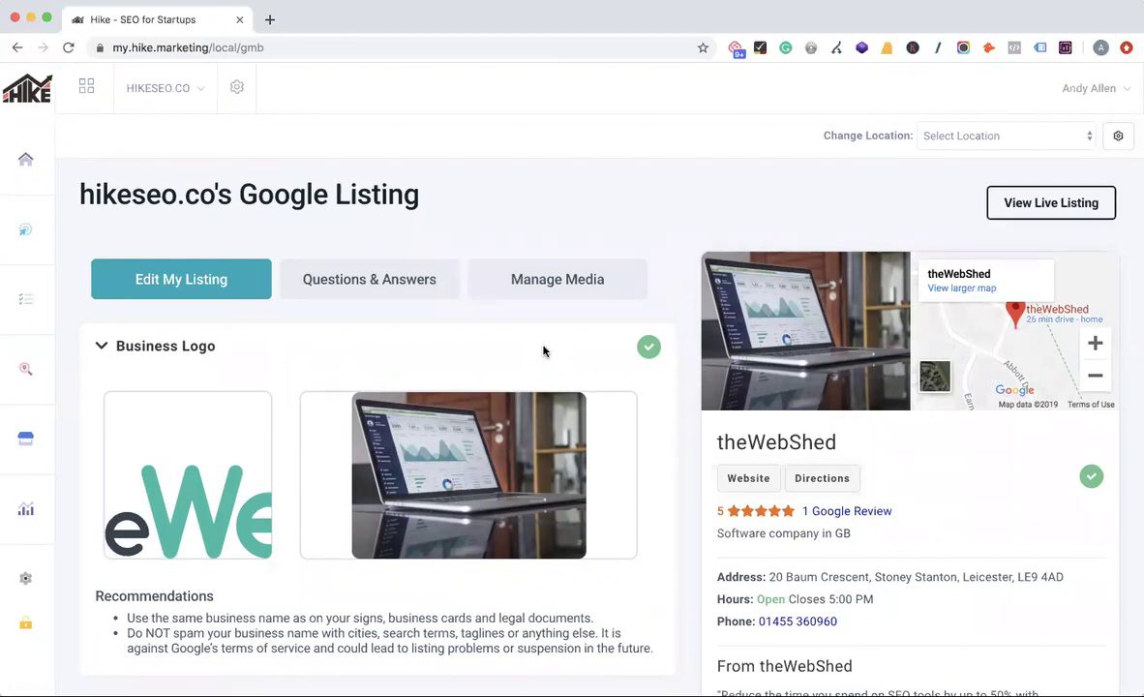
pyautogui.scroll(-3, 562, 329)
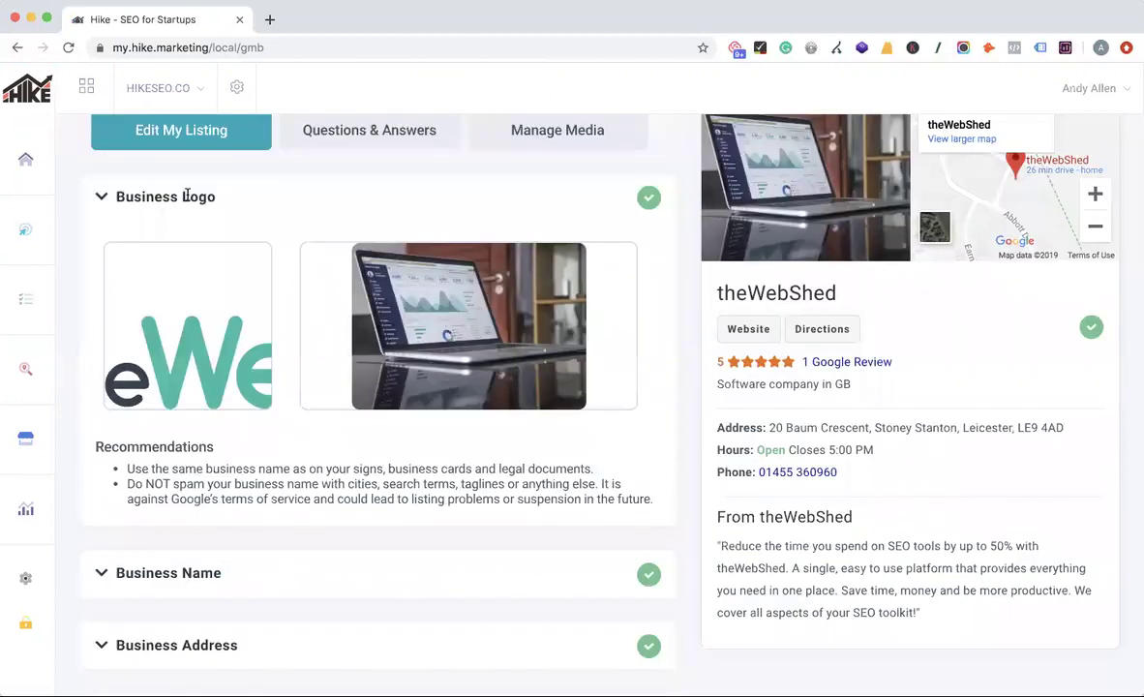
pyautogui.scroll(-5, 339, 387)
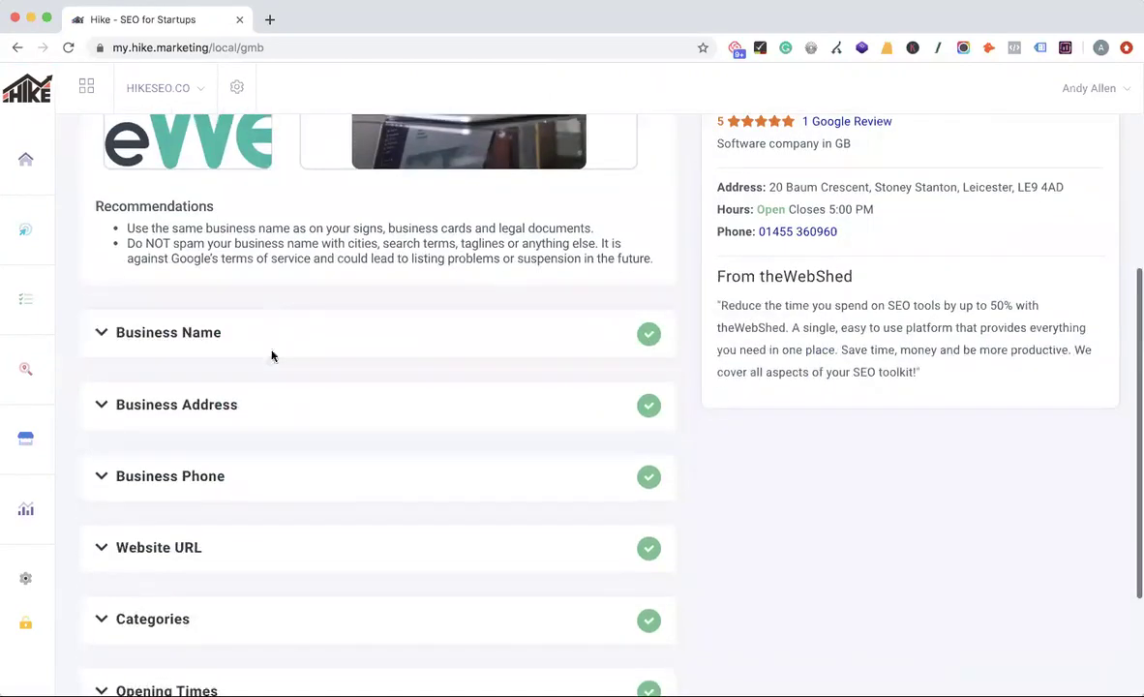
# - Look over the remaining listing sections, from Business Name through Description
pyautogui.scroll(-2, 242, 402)
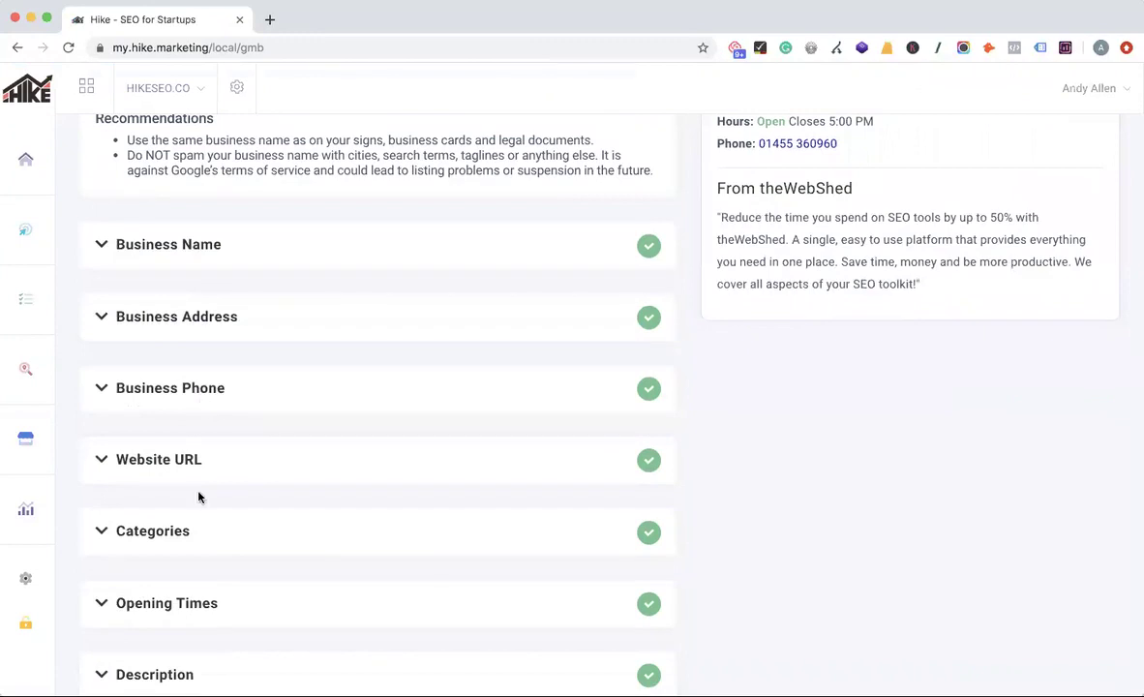
pyautogui.scroll(-2, 200, 501)
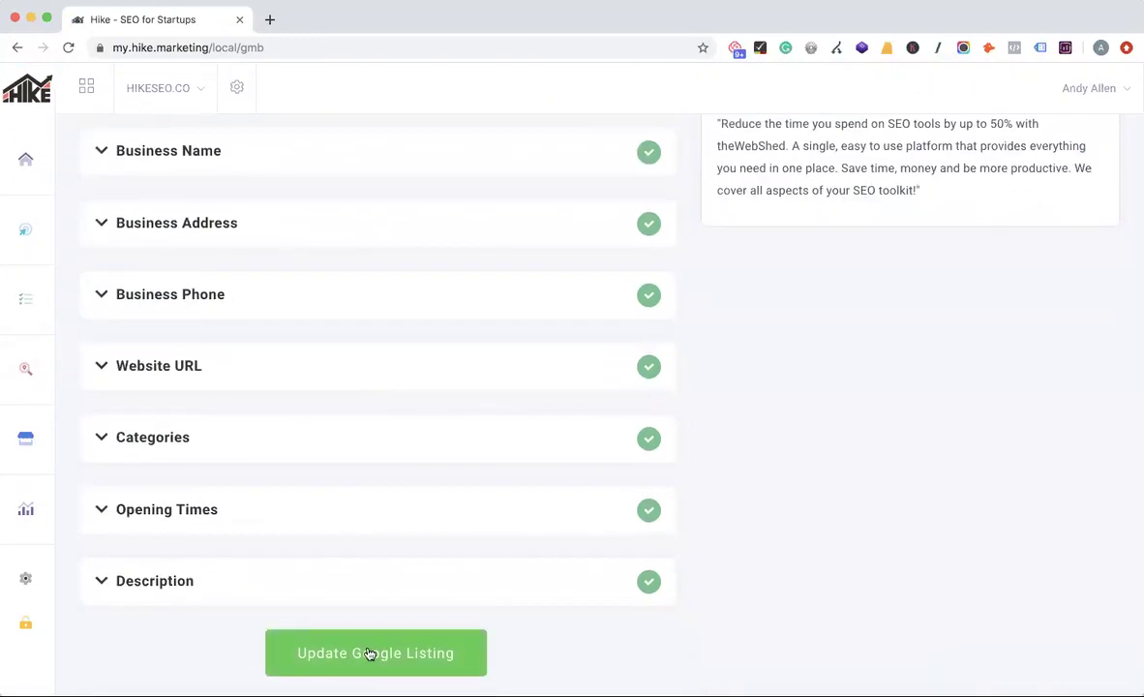
pyautogui.scroll(4, 354, 342)
pyautogui.scroll(4, 354, 343)
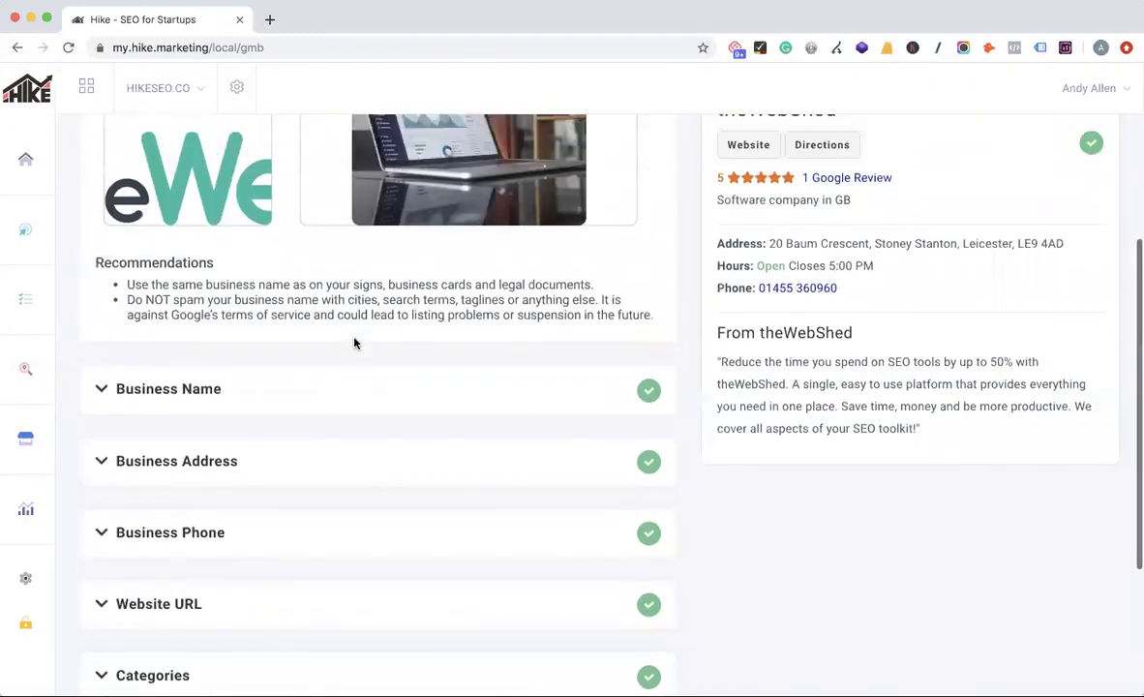
# - Review the listing's Questions & Answers, and its photos under Manage Media
pyautogui.scroll(2, 354, 343)
pyautogui.click(357, 168)
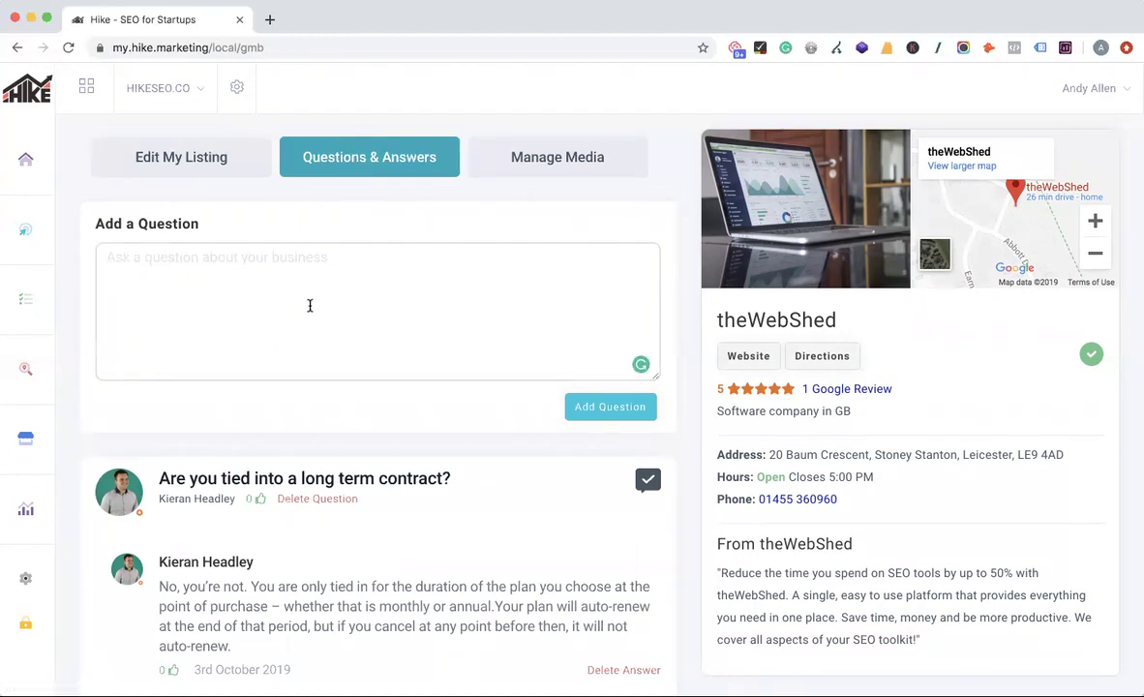
pyautogui.scroll(-2, 313, 337)
pyautogui.scroll(-3, 312, 337)
pyautogui.scroll(5, 314, 338)
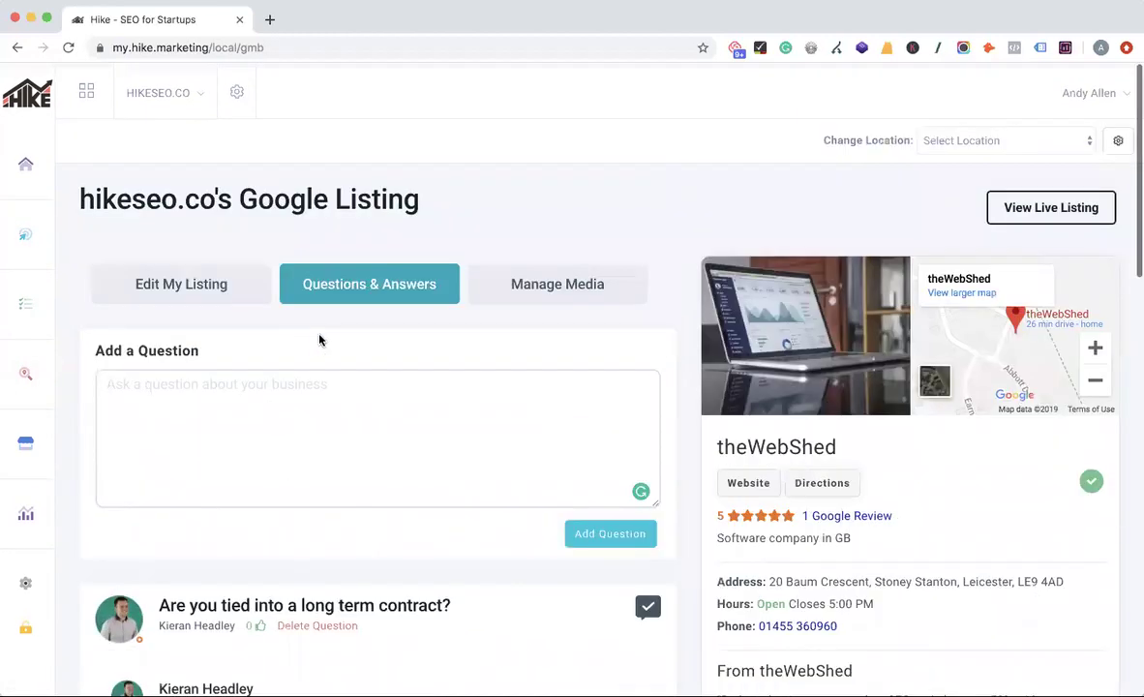
pyautogui.click(572, 290)
pyautogui.scroll(-2, 575, 371)
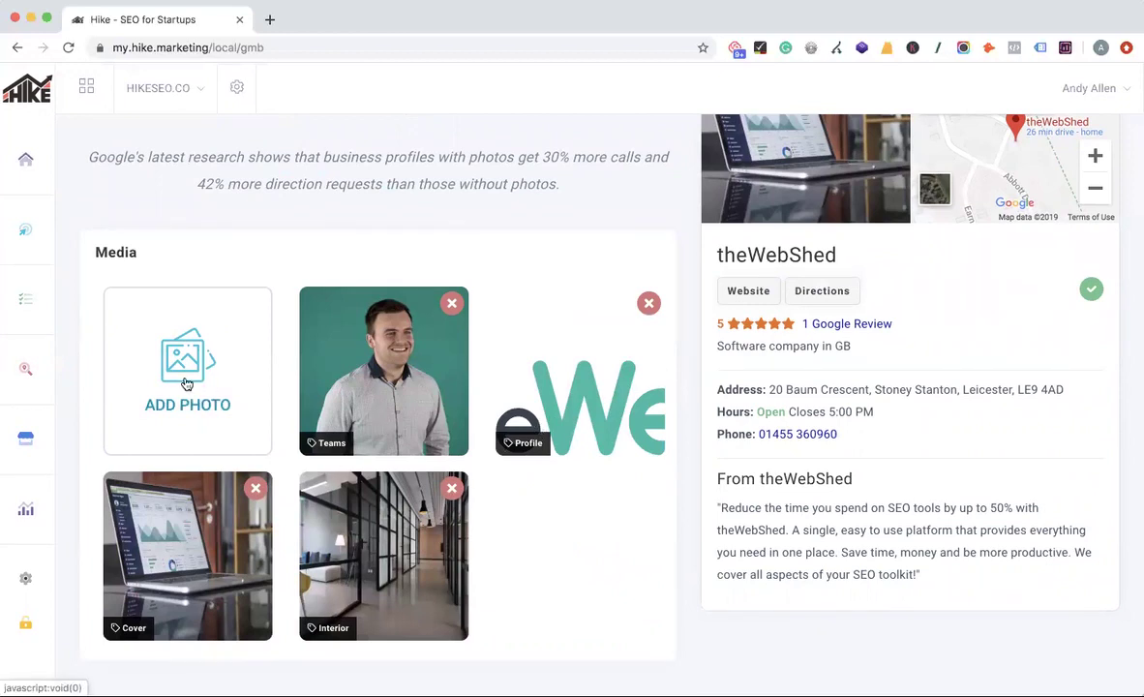
# - Open the GMB reviews page, and look through the rating summary, review filters and recent reviews
pyautogui.moveTo(34, 431)
pyautogui.click(85, 441)
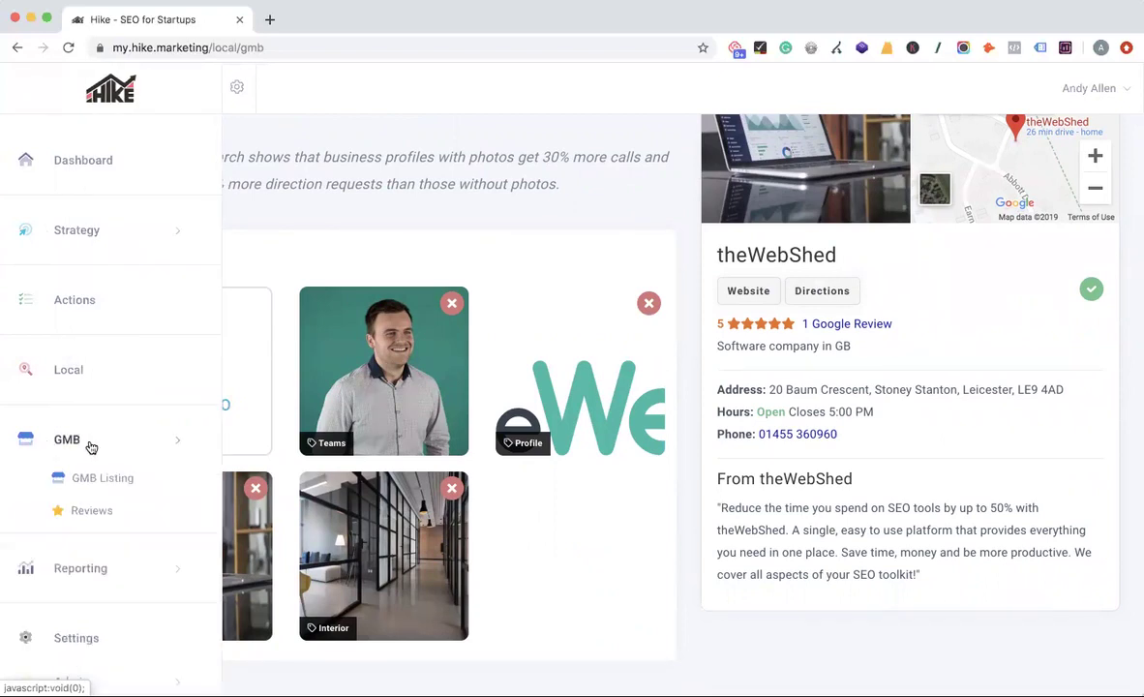
pyautogui.click(89, 515)
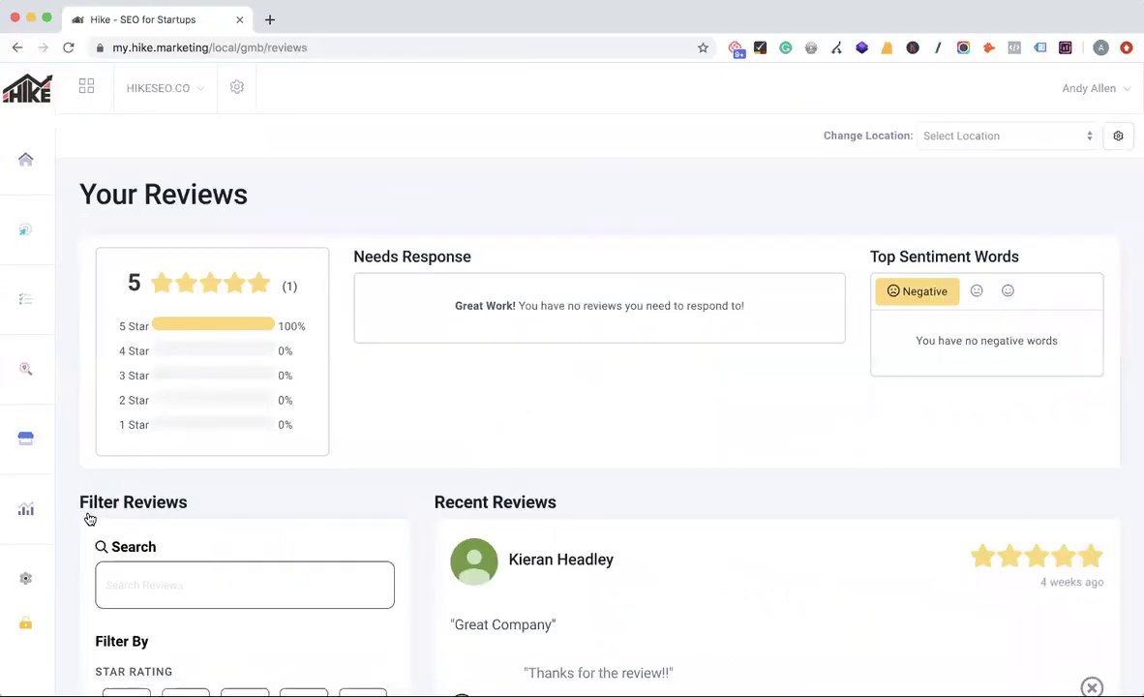
pyautogui.scroll(-2, 447, 416)
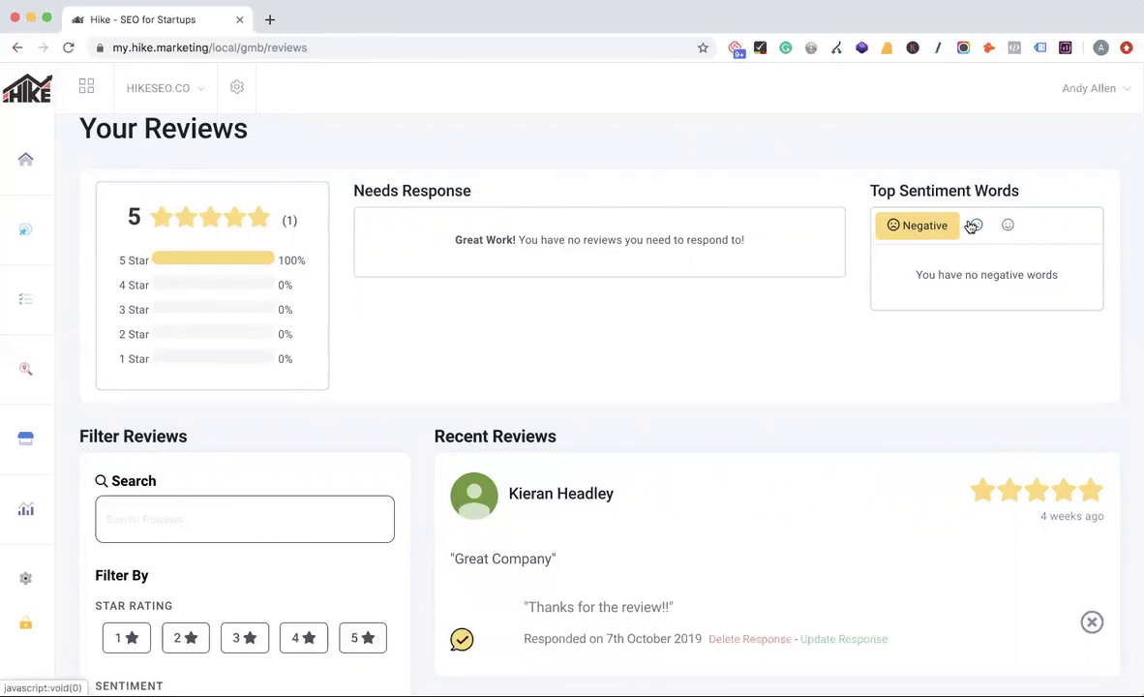
pyautogui.scroll(-5, 971, 225)
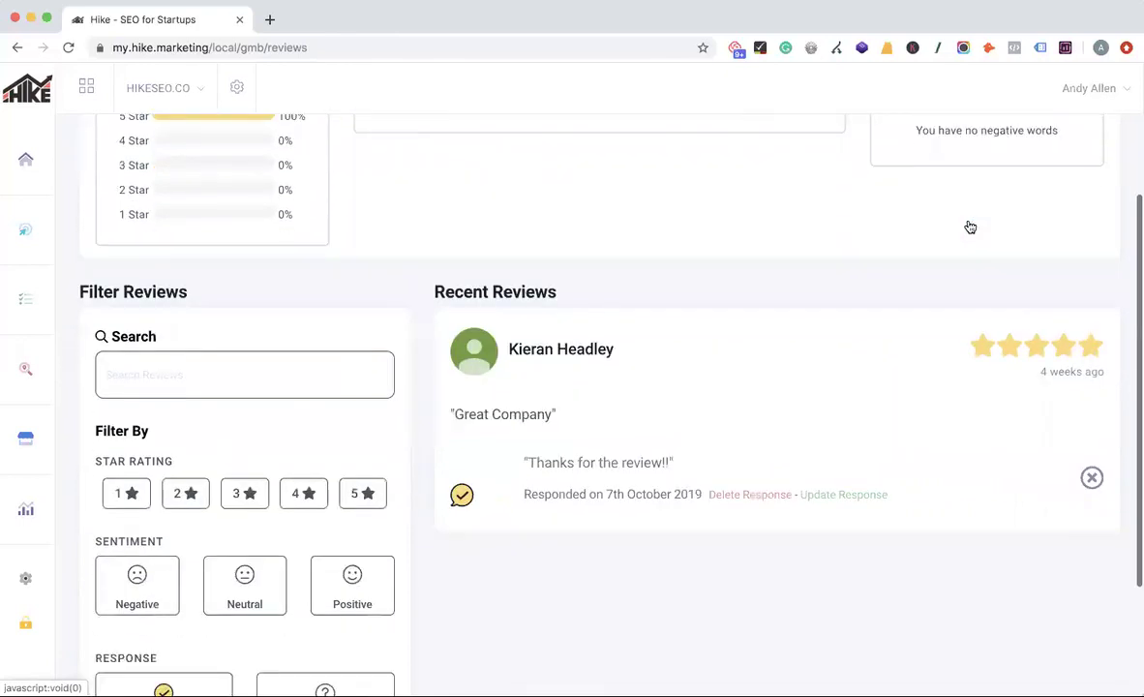
pyautogui.click(231, 340)
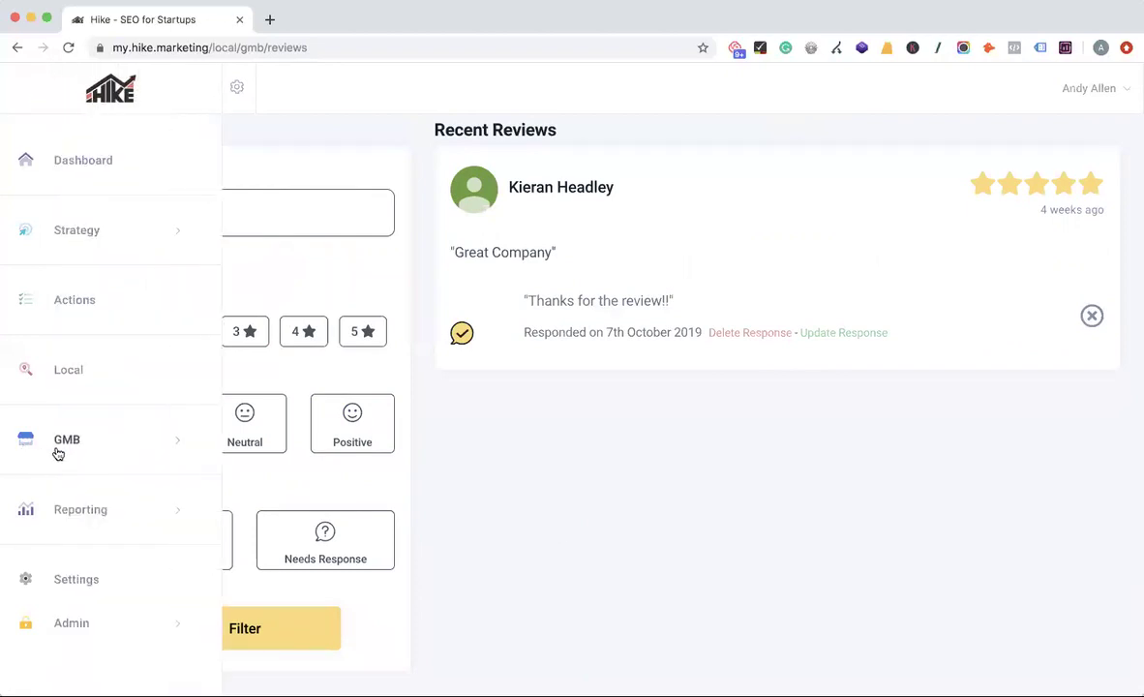
# - Open the GMB posts page, and look over the new post types and the existing posts
pyautogui.click(58, 451)
pyautogui.click(94, 546)
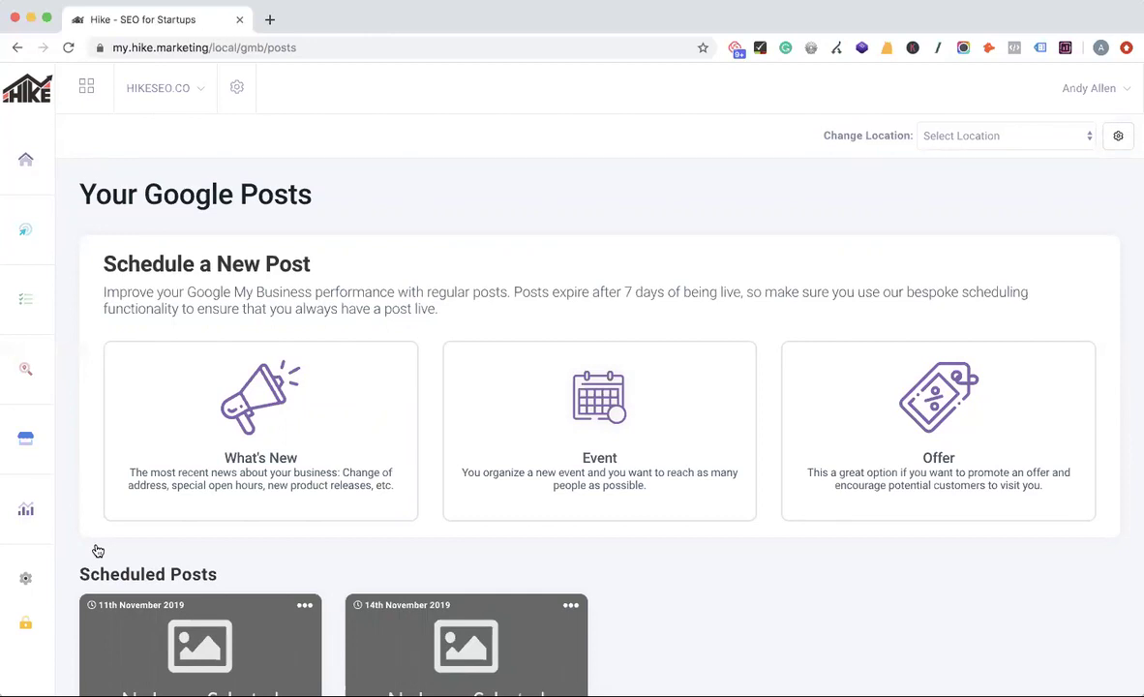
pyautogui.scroll(-5, 534, 363)
pyautogui.scroll(2, 534, 365)
pyautogui.scroll(2, 534, 365)
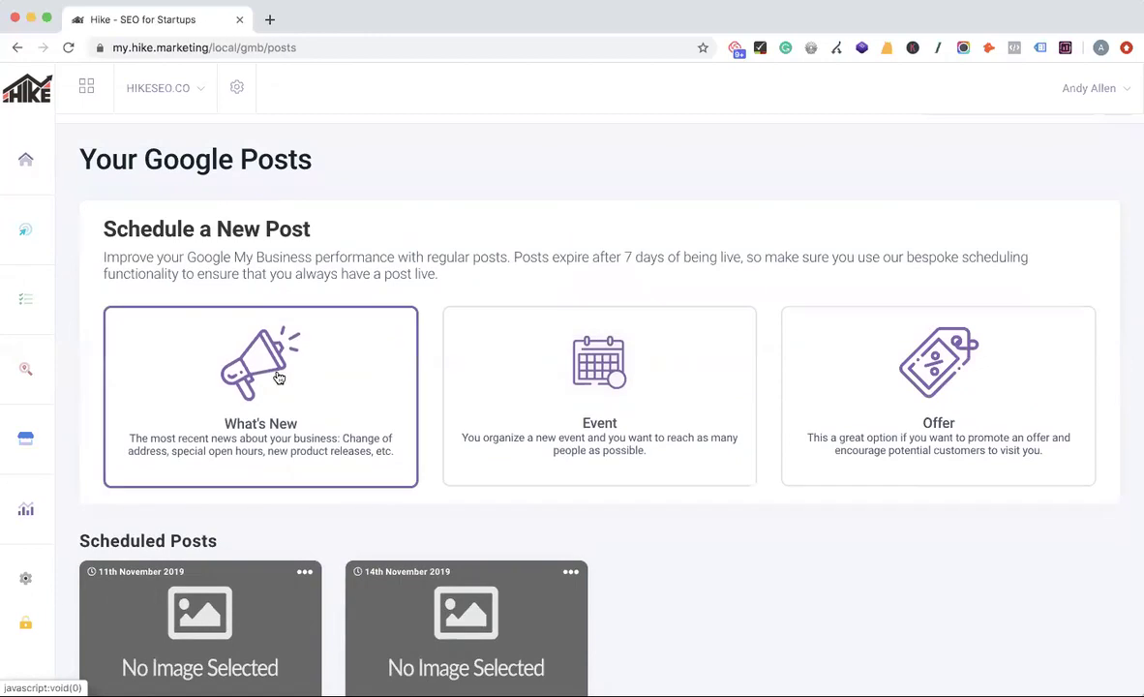
# - Open the What's New post form, and review its fields along with the scheduled and recent posts
pyautogui.click(257, 349)
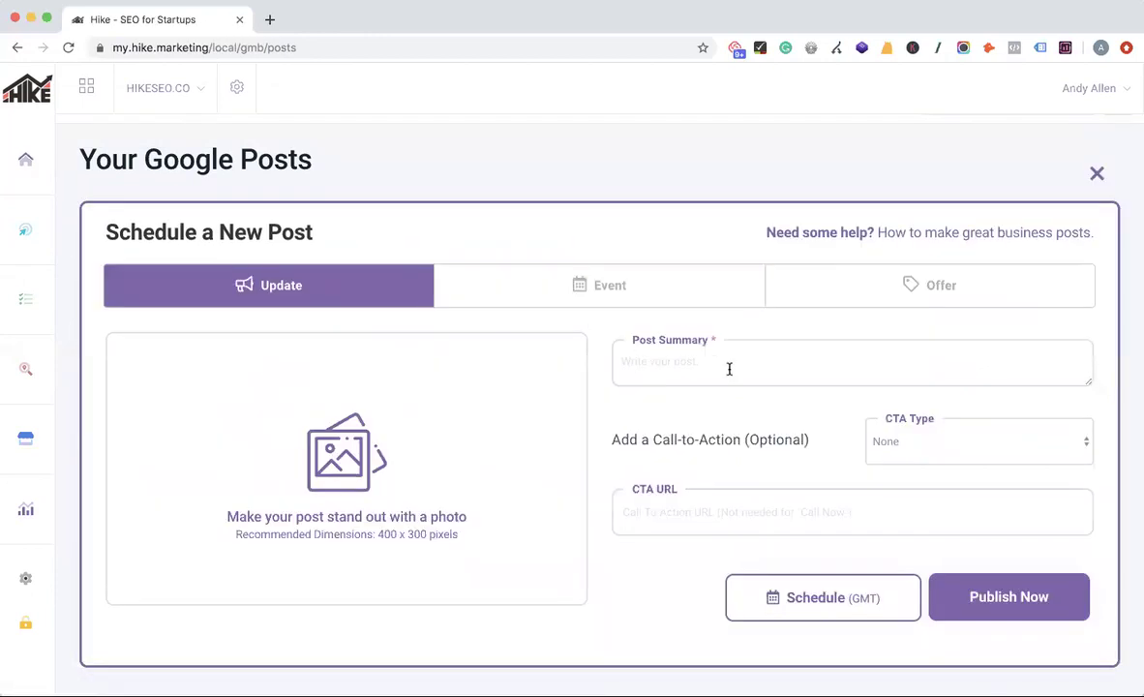
pyautogui.scroll(-2, 701, 472)
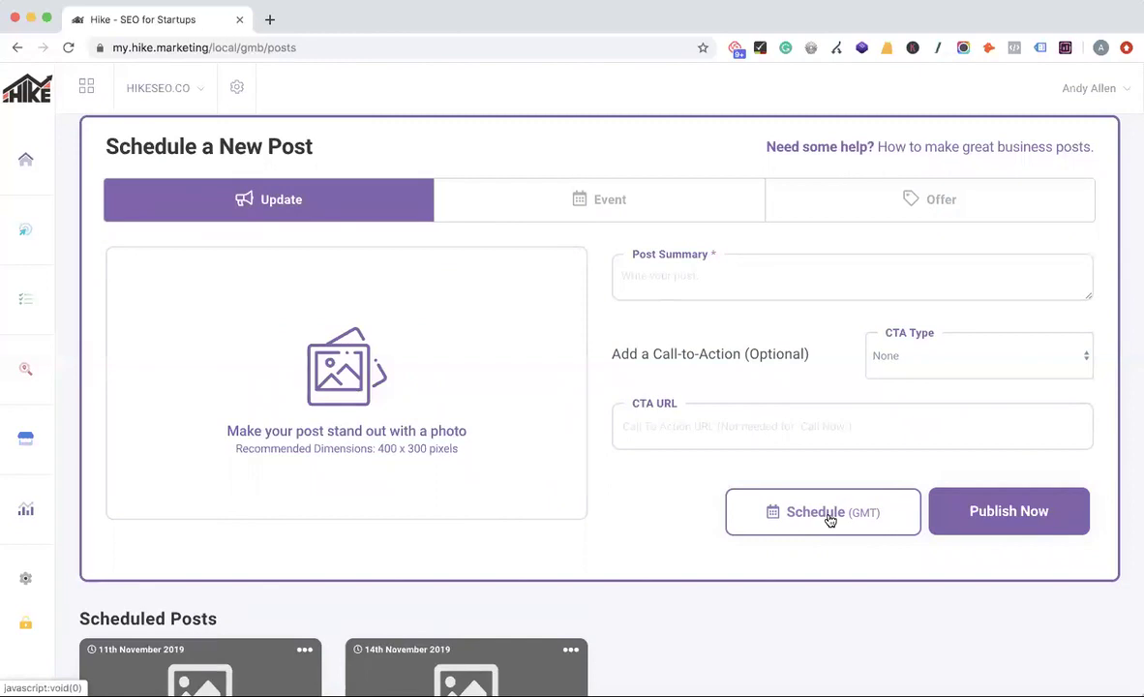
pyautogui.scroll(-5, 707, 615)
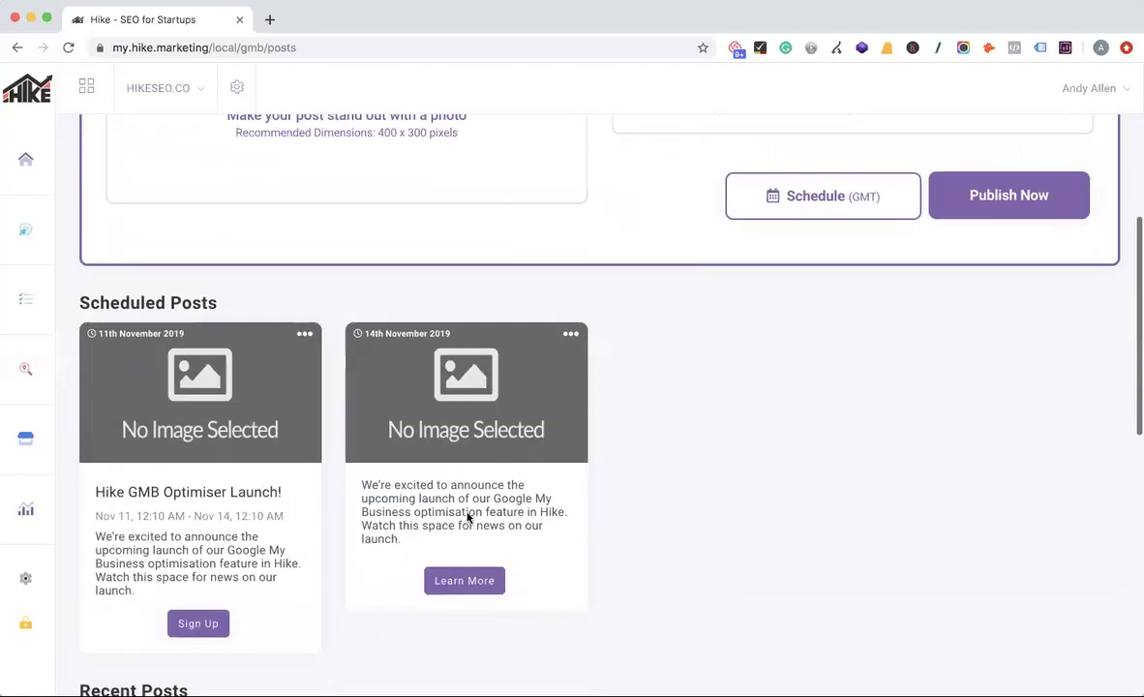
pyautogui.scroll(-5, 210, 349)
pyautogui.scroll(3, 210, 348)
# - Open GMB Insights, and compare 01/10/2019 - 28/10/2019 against 01/09/2019 - 30/09/2019
pyautogui.moveTo(39, 407)
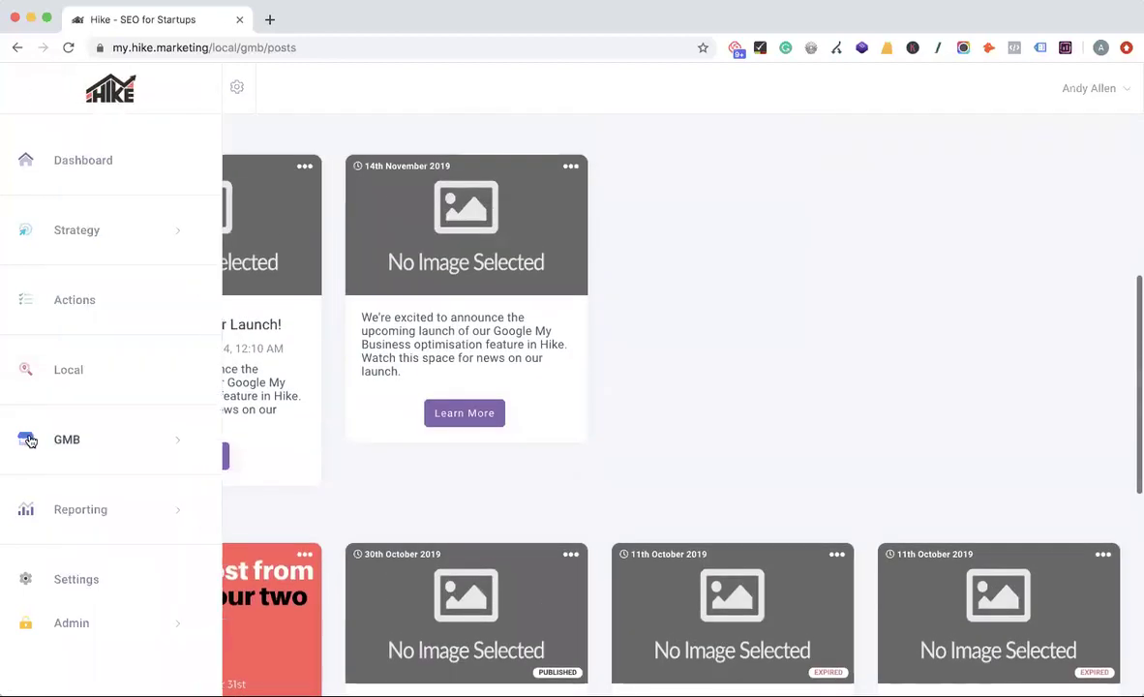
pyautogui.click(63, 439)
pyautogui.click(97, 578)
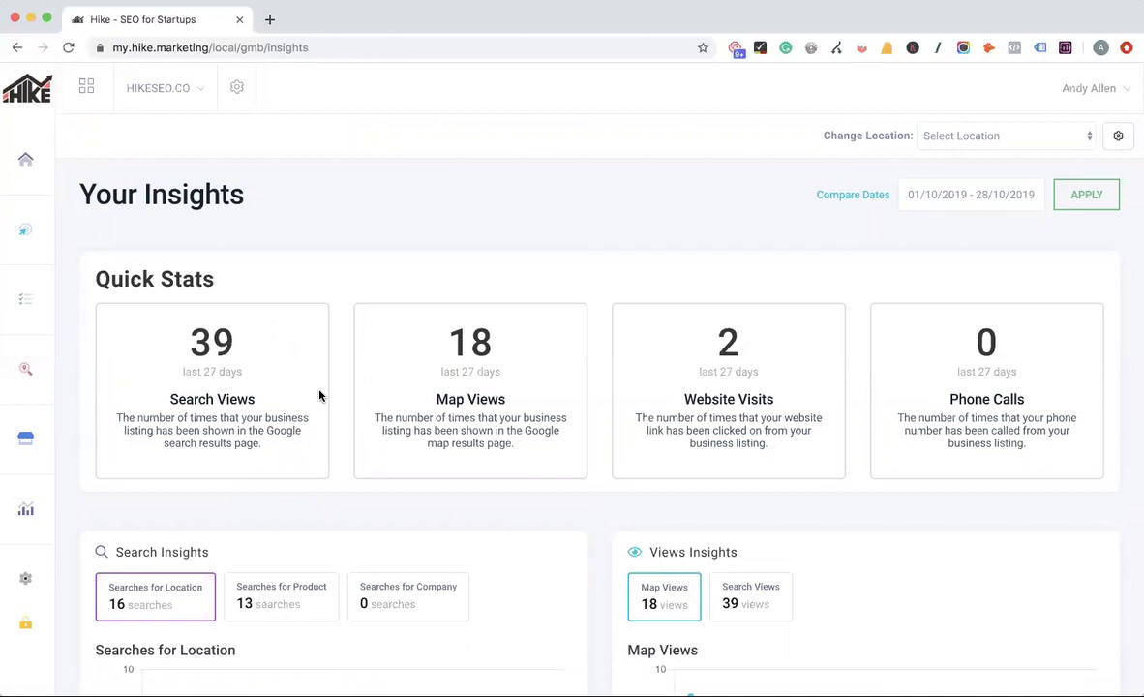
pyautogui.click(850, 197)
pyautogui.click(1090, 206)
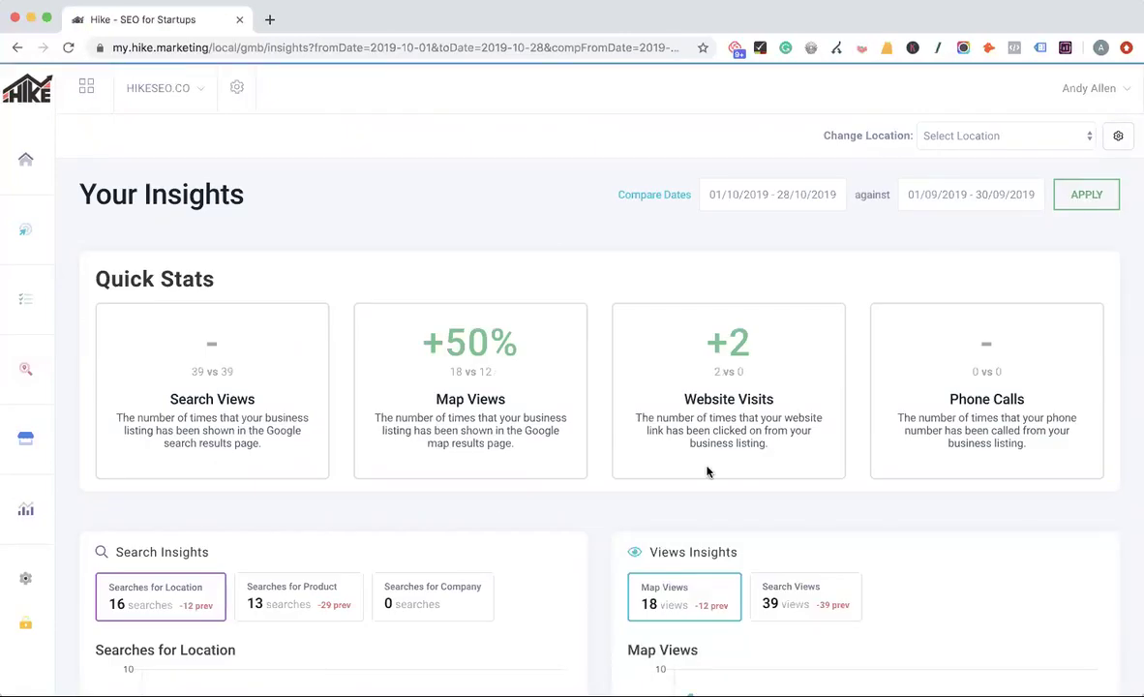
# - Look through the compared quick stats and the search, views, actions and photo insight charts
pyautogui.scroll(-4, 707, 470)
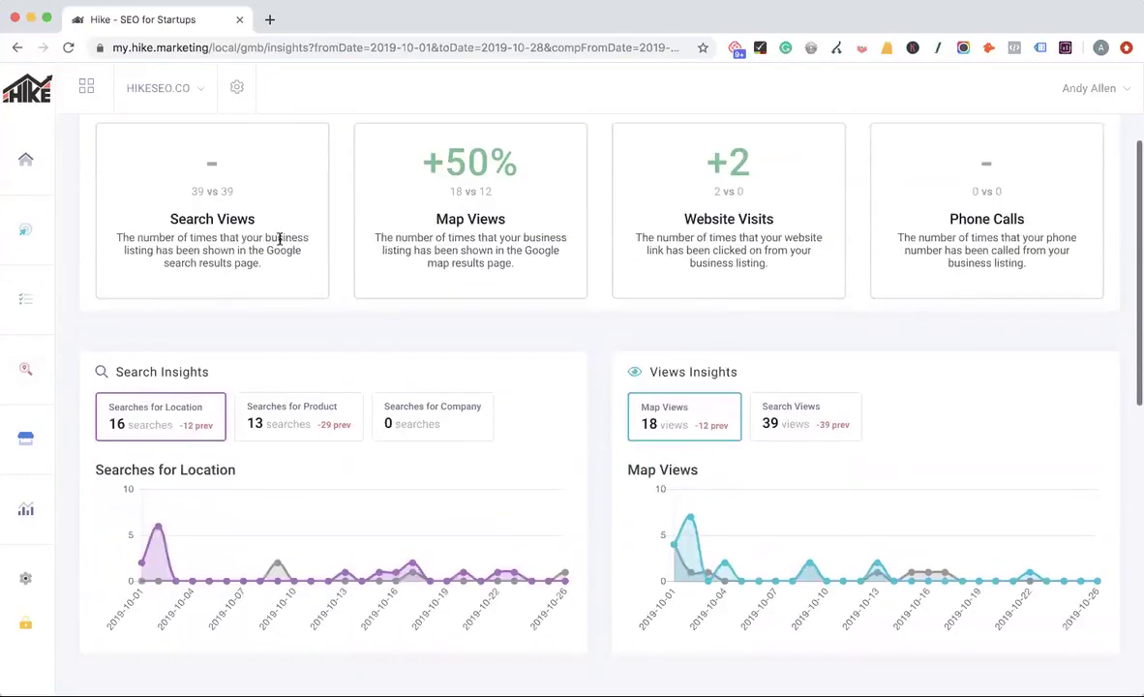
pyautogui.scroll(-4, 717, 337)
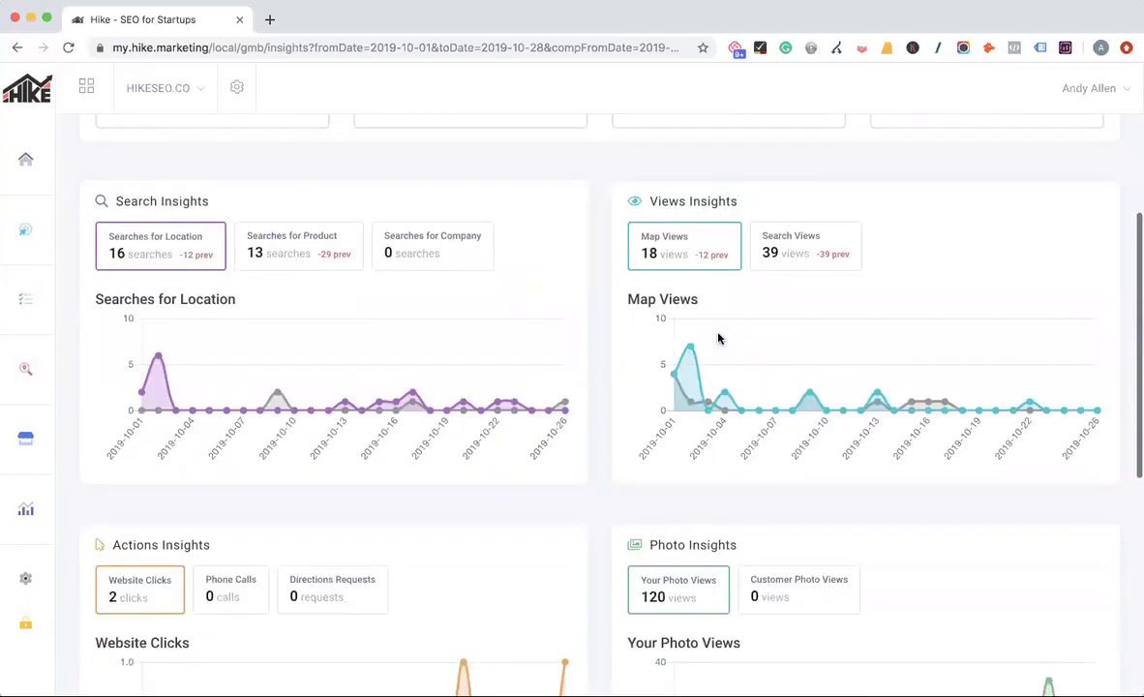
pyautogui.scroll(-1, 398, 349)
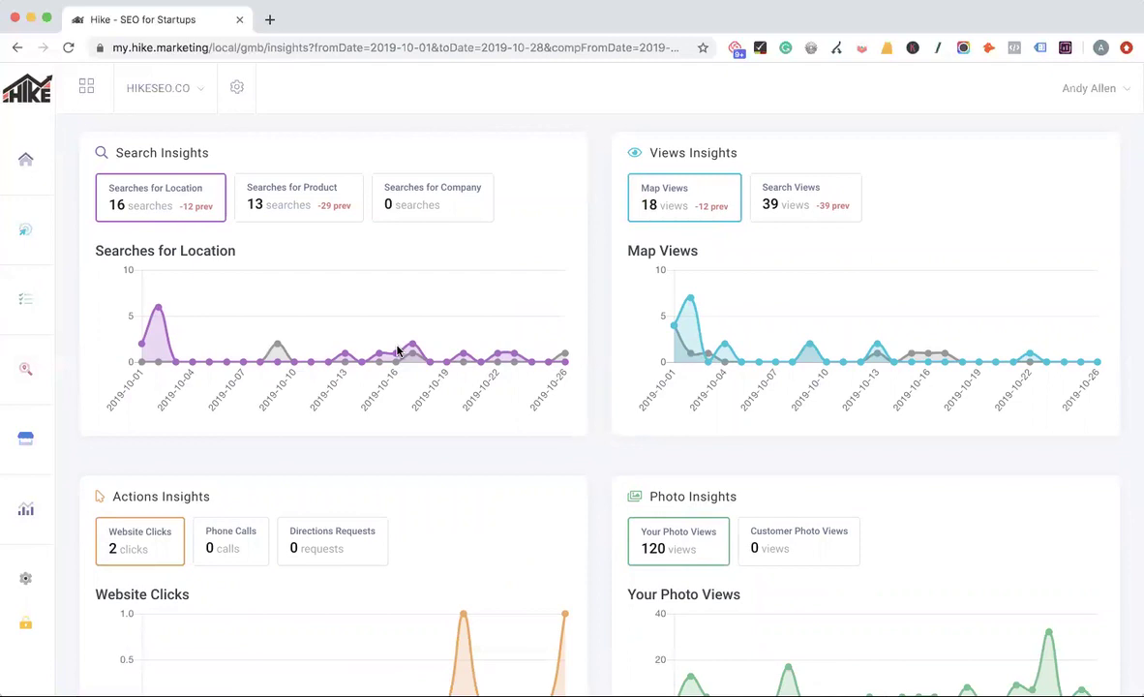
# - Look over the GMB and reporting sections, and open the keyword positions report
pyautogui.click(53, 432)
pyautogui.moveTo(153, 449)
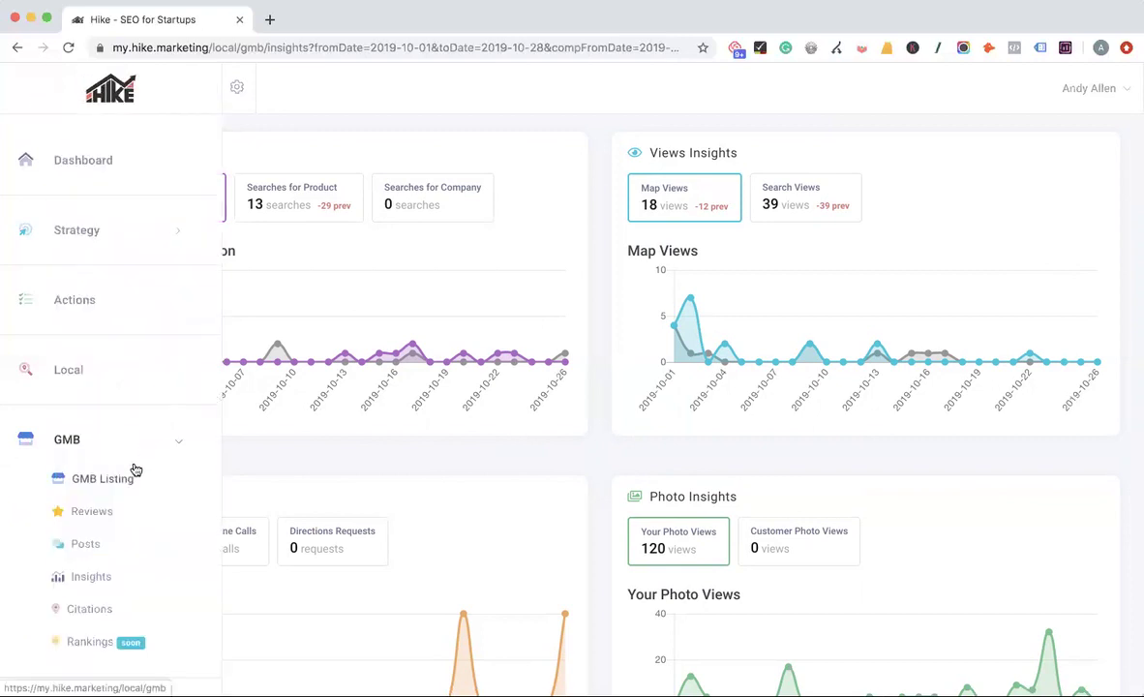
pyautogui.scroll(-1, 113, 521)
pyautogui.click(89, 560)
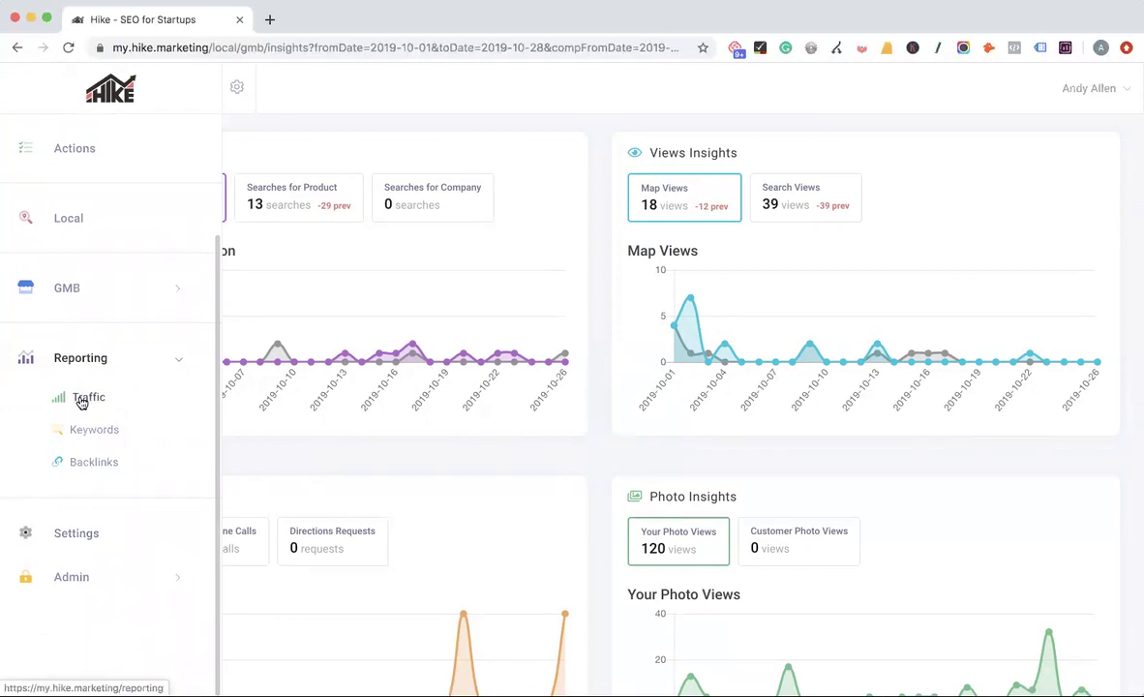
pyautogui.click(86, 433)
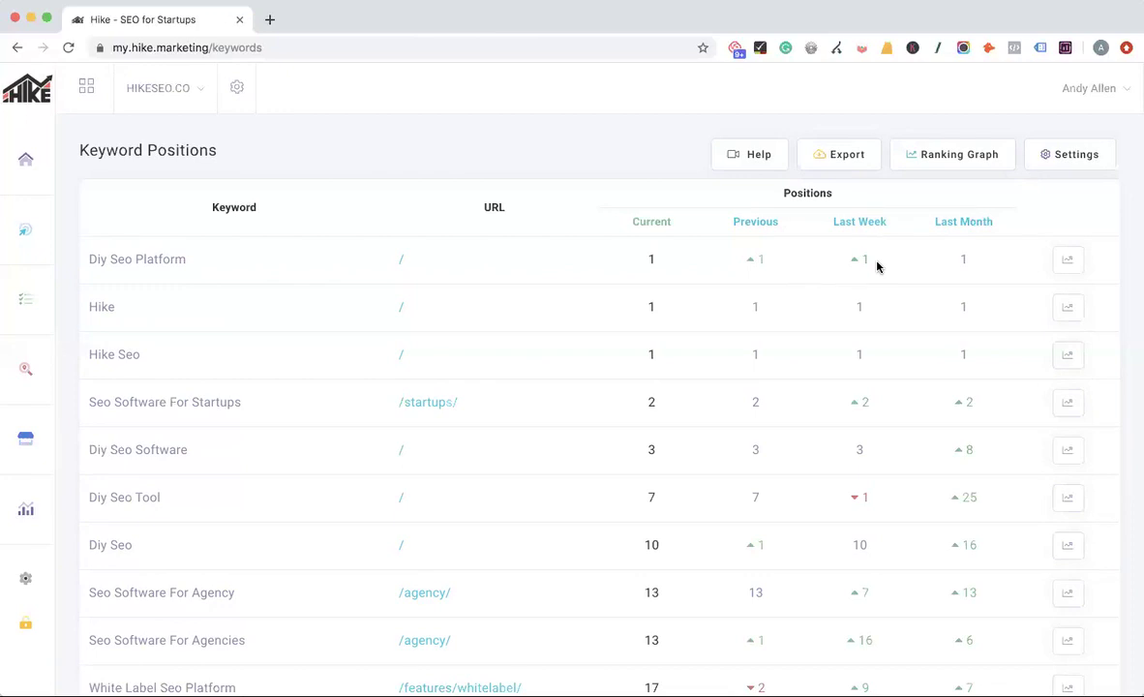
# - Check the 3-month performance graph for Seo Software For Startups, and look through the remaining keyword positions
pyautogui.click(1069, 403)
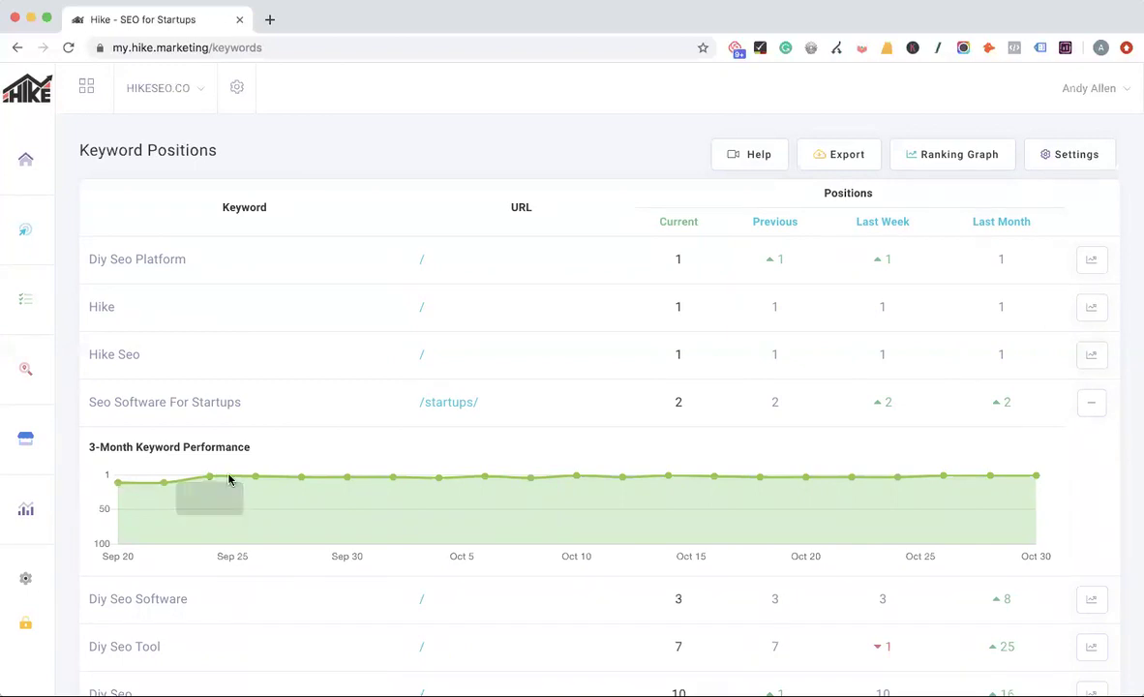
pyautogui.click(1091, 405)
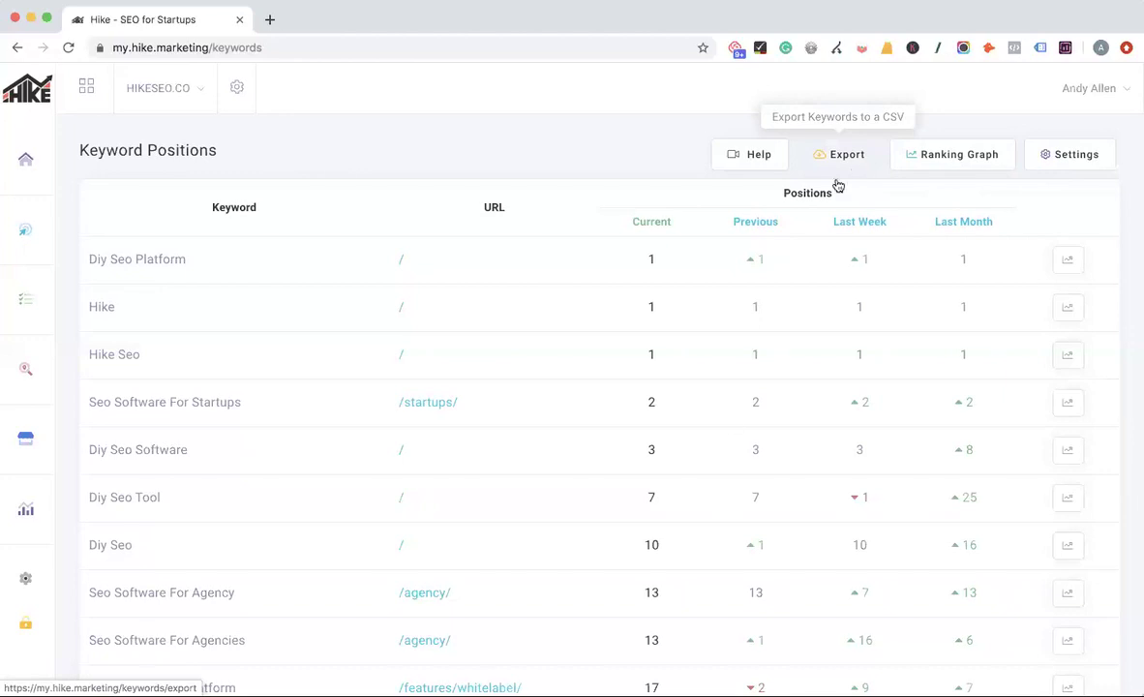
pyautogui.scroll(-5, 725, 421)
pyautogui.scroll(-1, 725, 421)
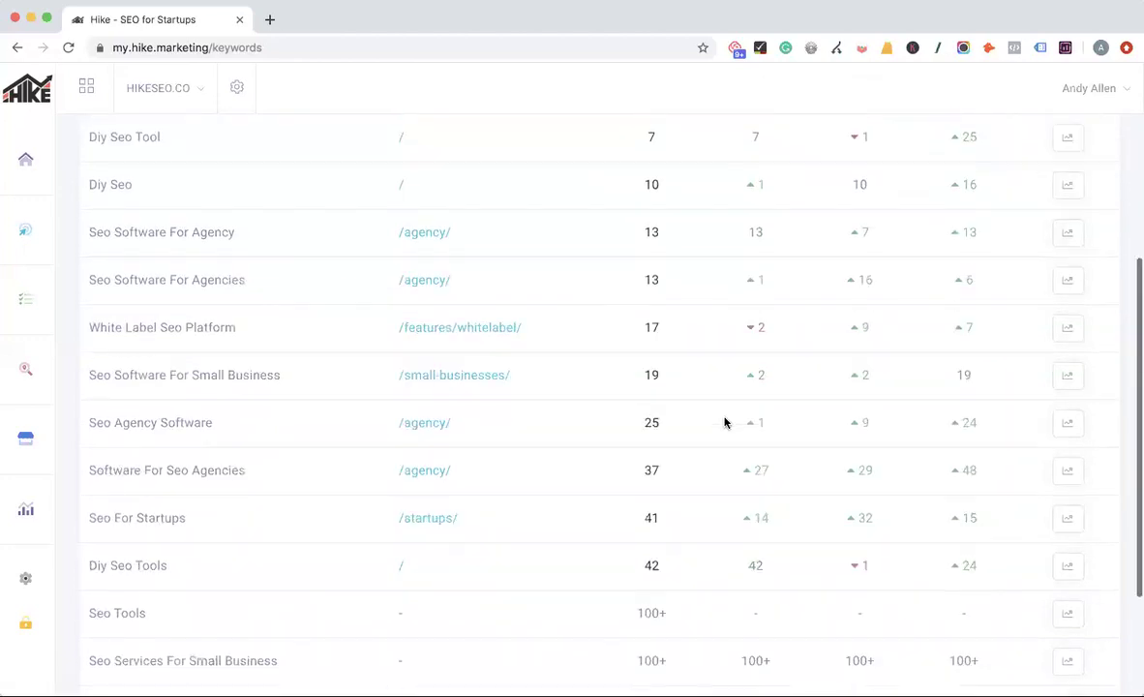
# - Open the backlinks report, and export the live backlinks
pyautogui.moveTo(115, 475)
pyautogui.click(73, 518)
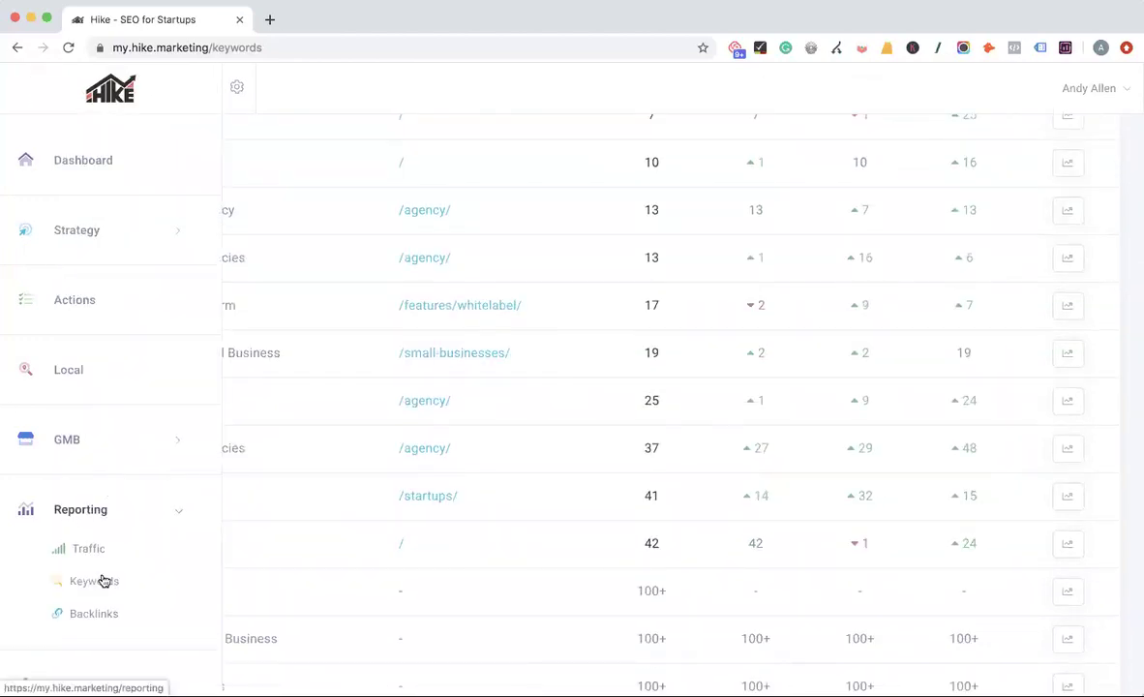
pyautogui.click(77, 613)
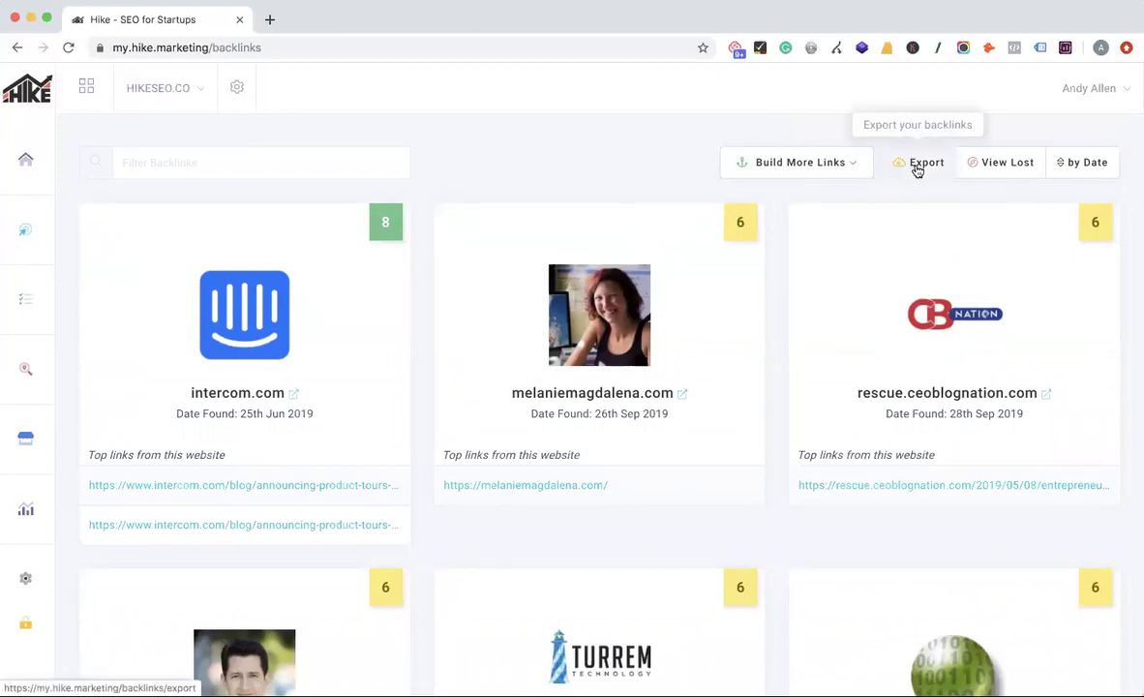
pyautogui.click(917, 165)
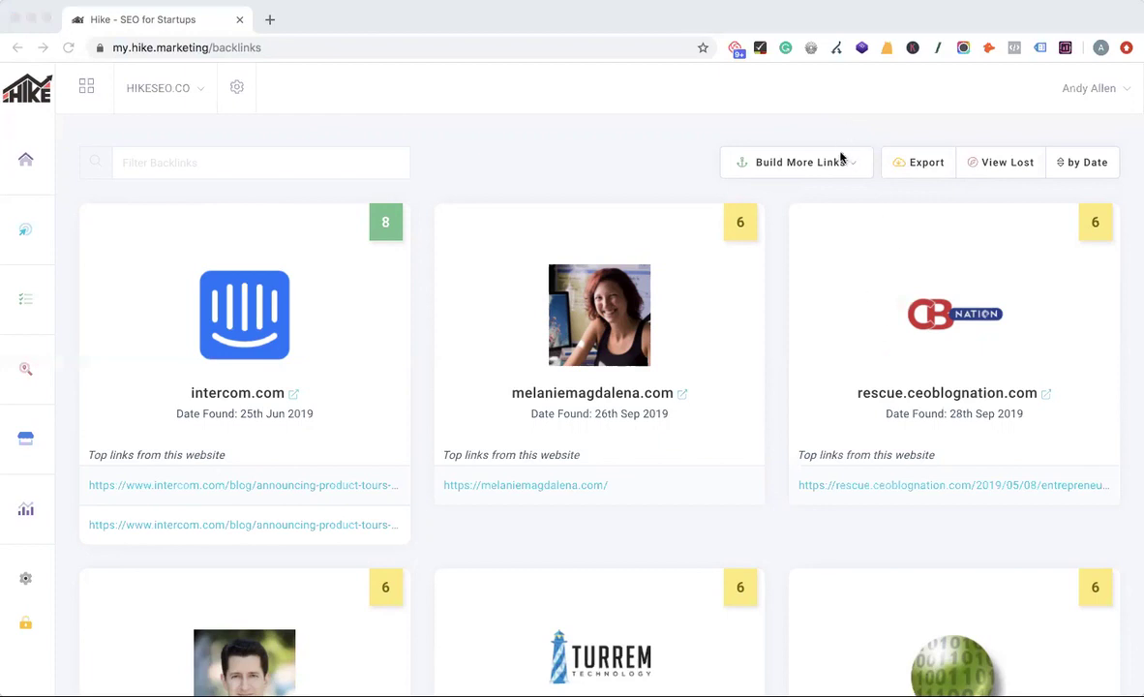
# - View the lost backlinks, and open Journalist Outreach from the live backlinks' link-building options
pyautogui.click(996, 164)
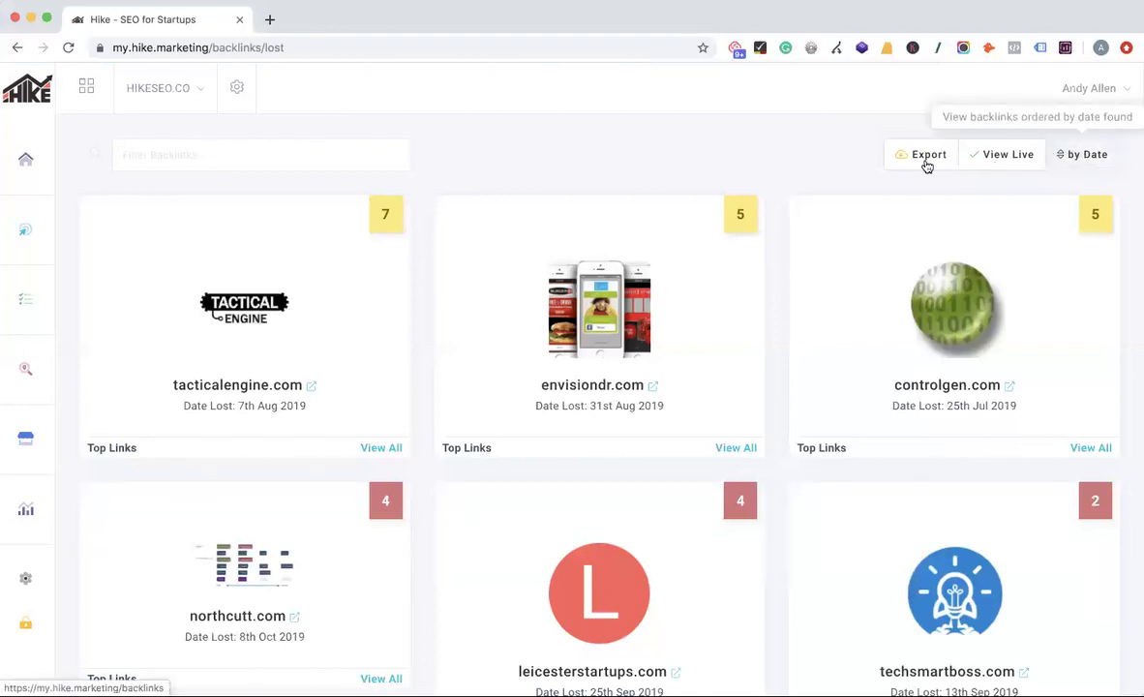
pyautogui.click(1016, 158)
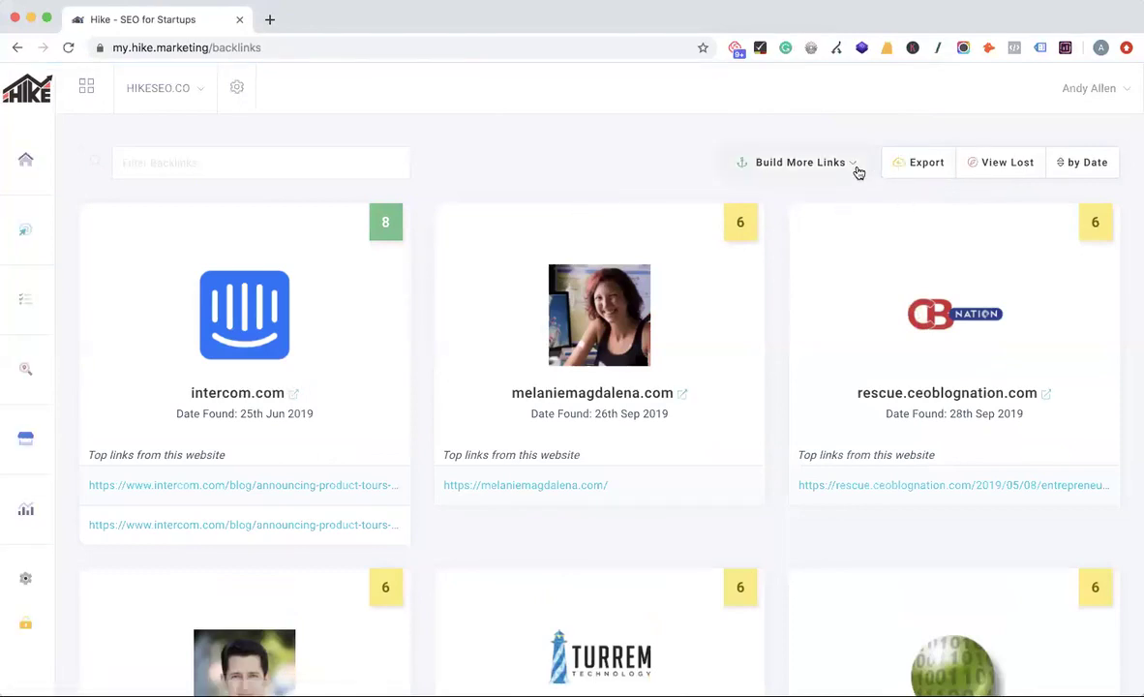
pyautogui.click(856, 170)
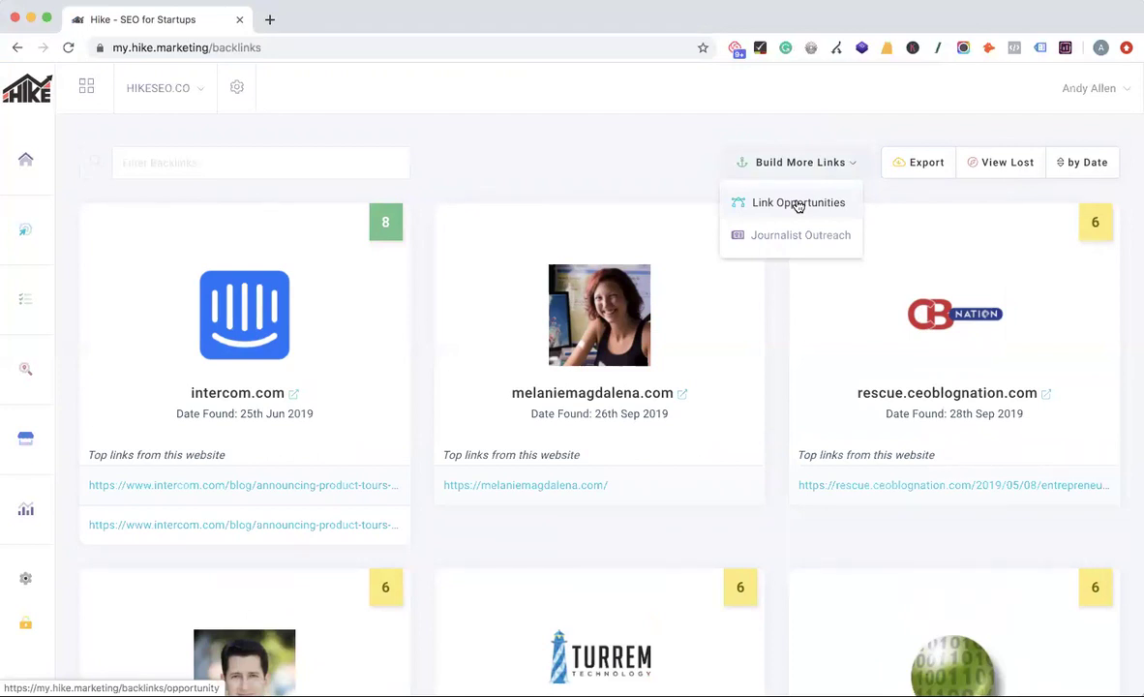
pyautogui.click(763, 236)
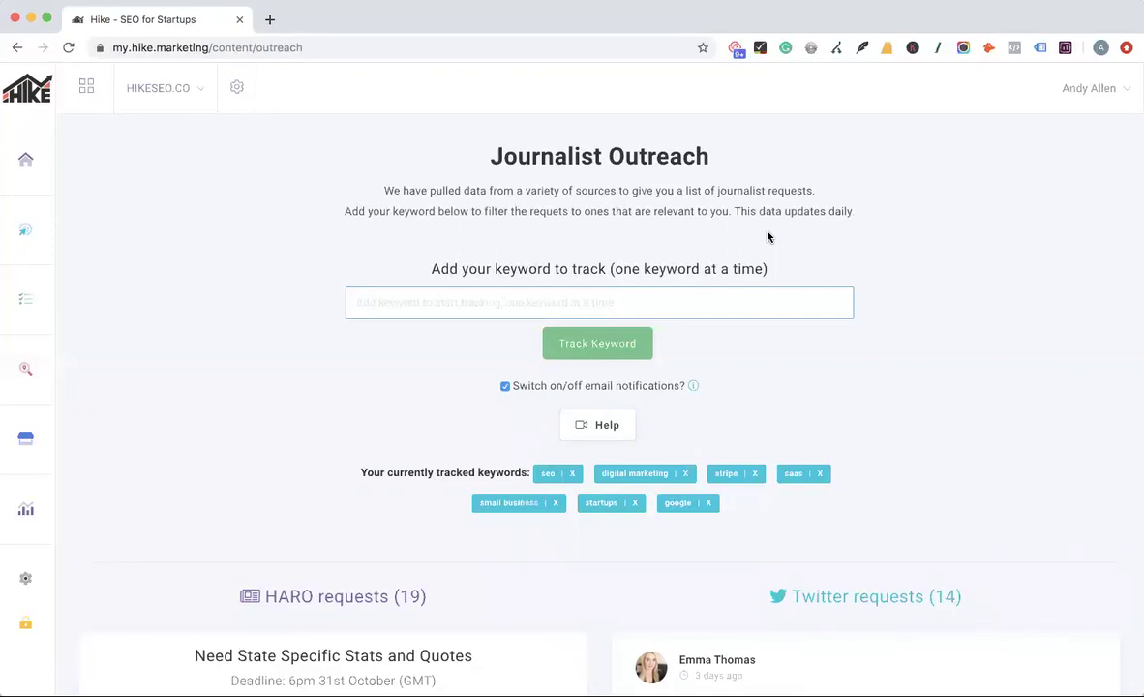
# - Look over the tracked keywords and the HARO and Twitter requests, and switch off the email notifications for journalist requests
pyautogui.scroll(-1, 851, 465)
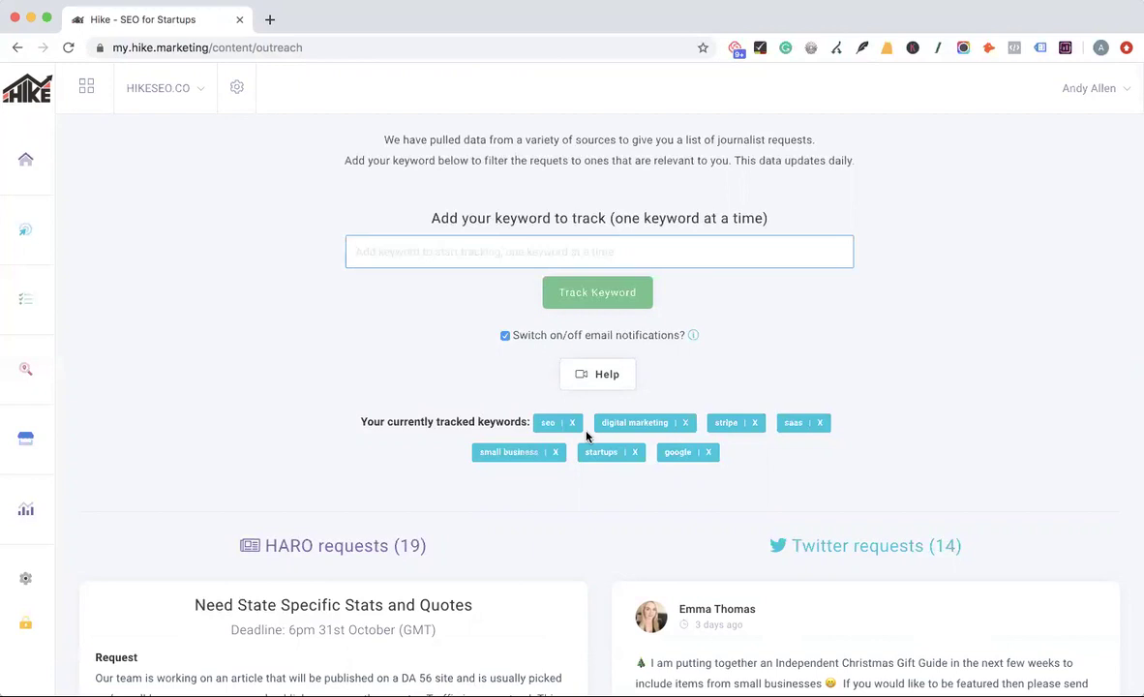
pyautogui.scroll(-3, 245, 516)
pyautogui.scroll(3, 245, 516)
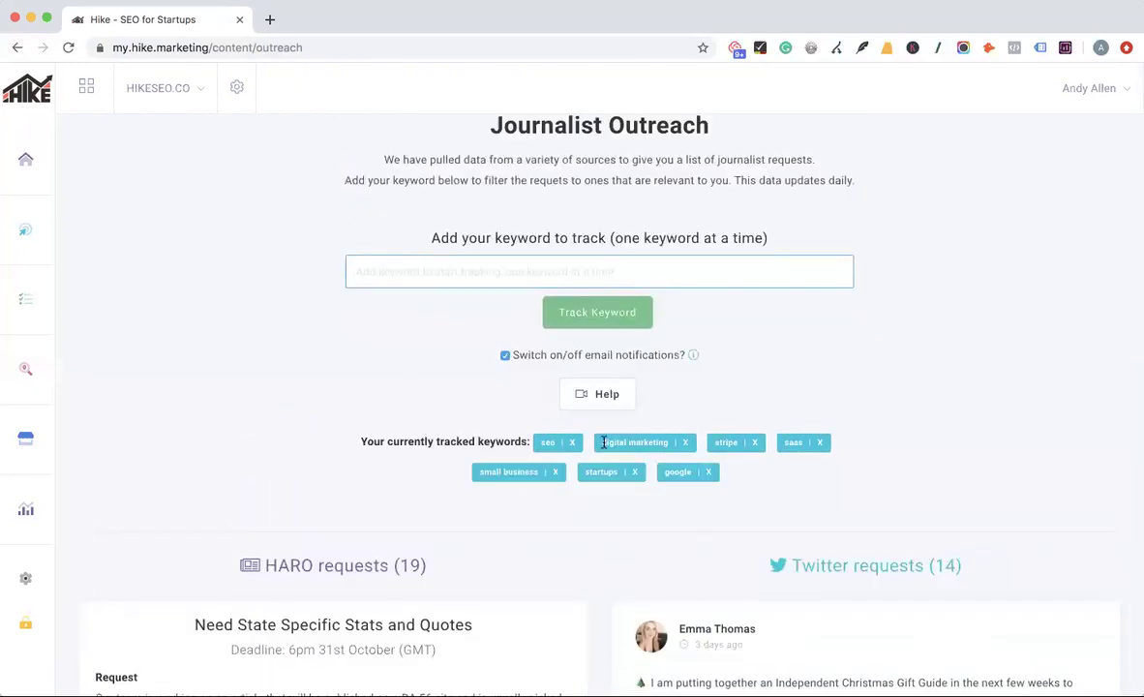
pyautogui.scroll(-3, 272, 501)
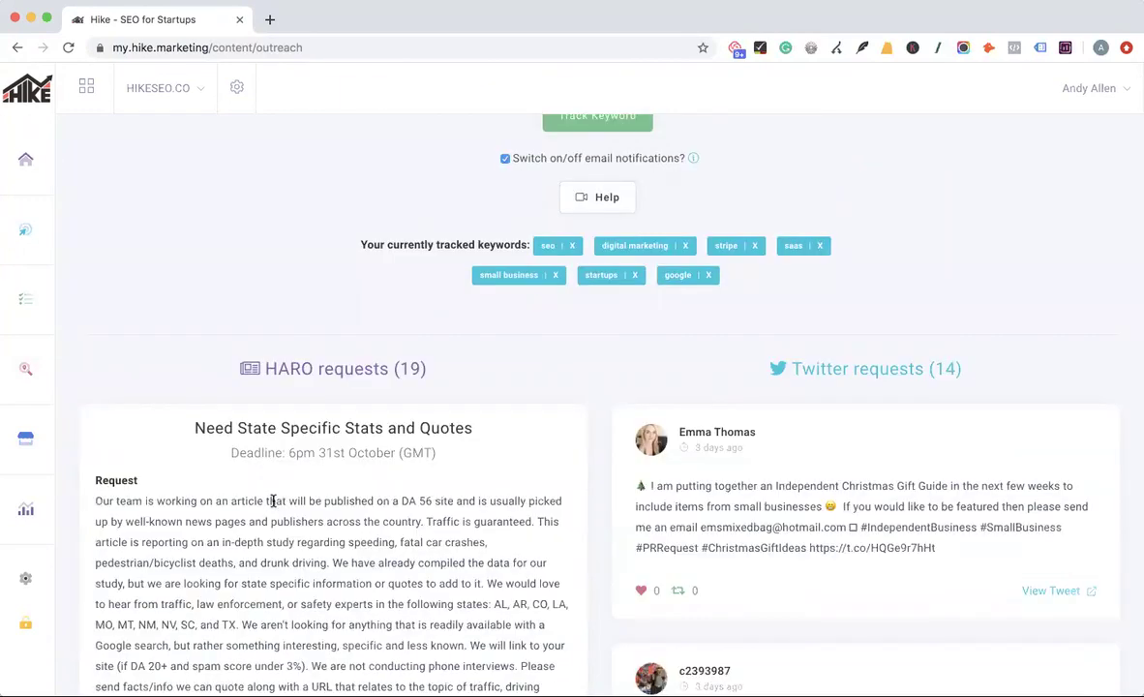
pyautogui.scroll(3, 613, 362)
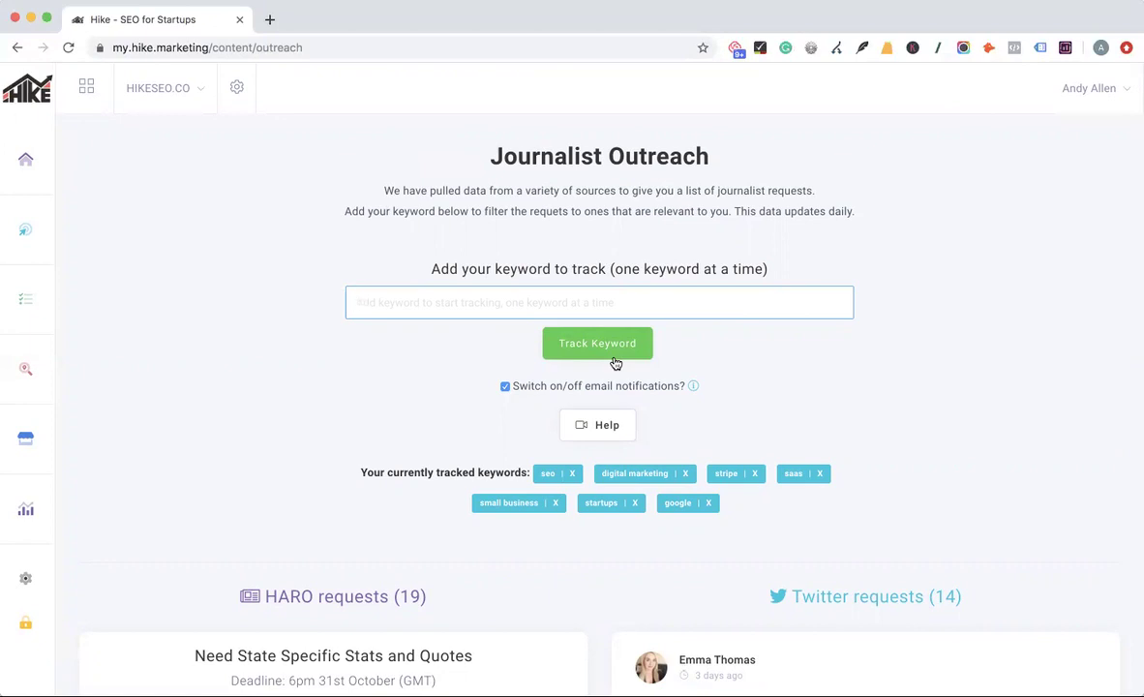
pyautogui.click(504, 386)
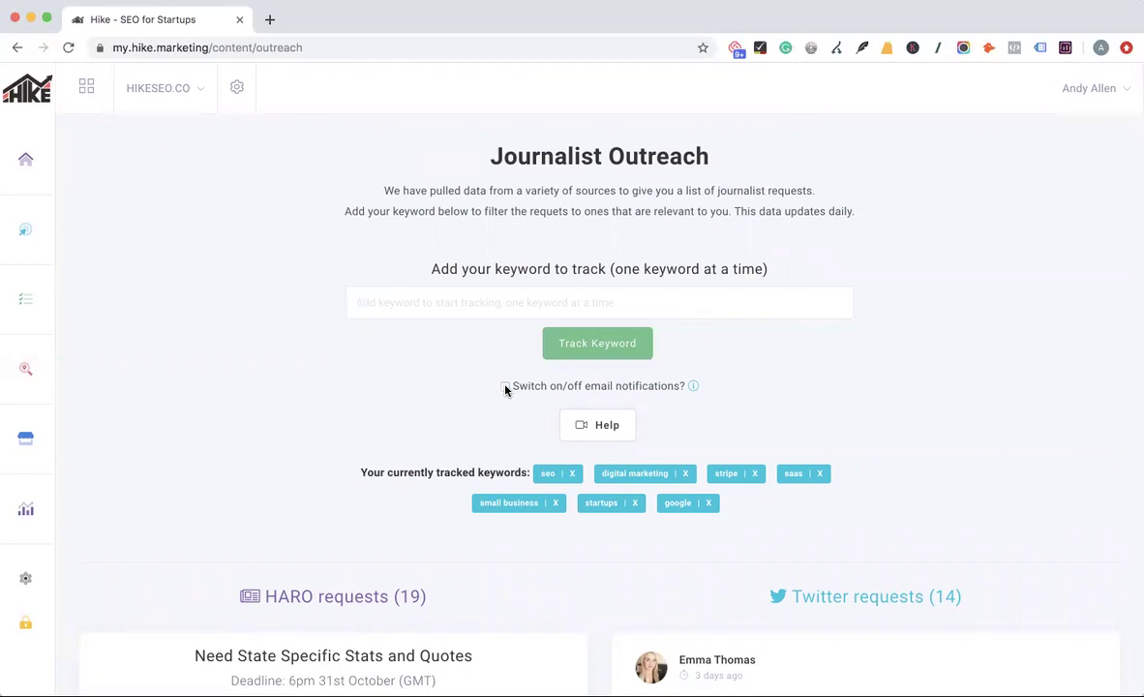
pyautogui.scroll(-2, 504, 389)
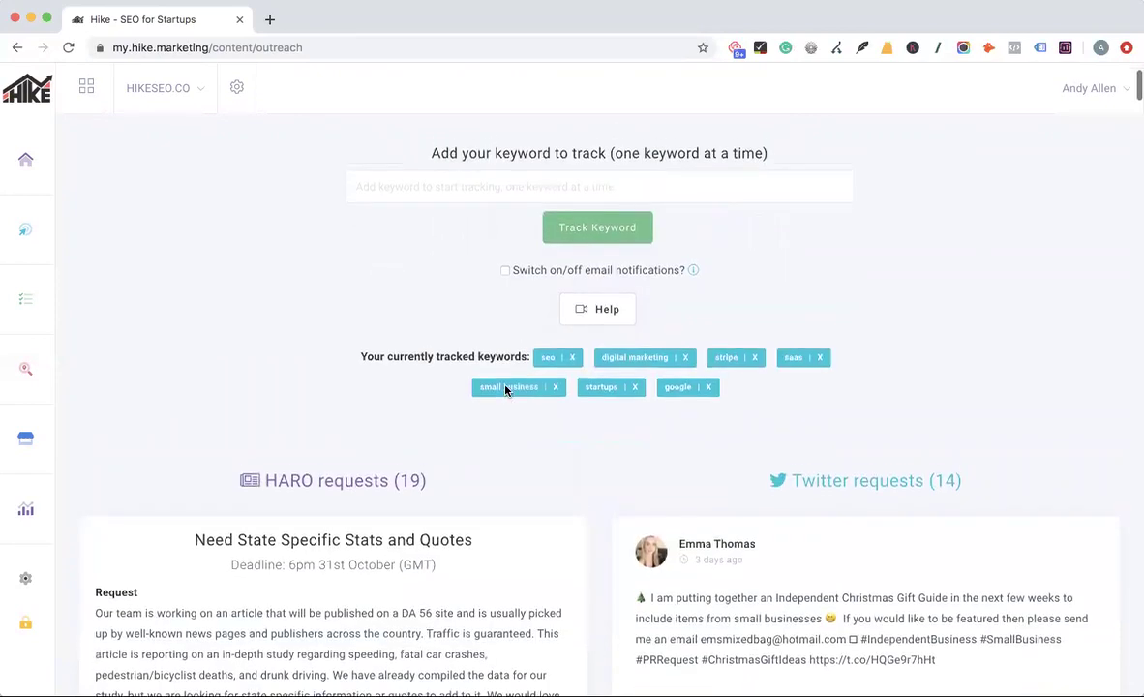
pyautogui.scroll(2, 504, 389)
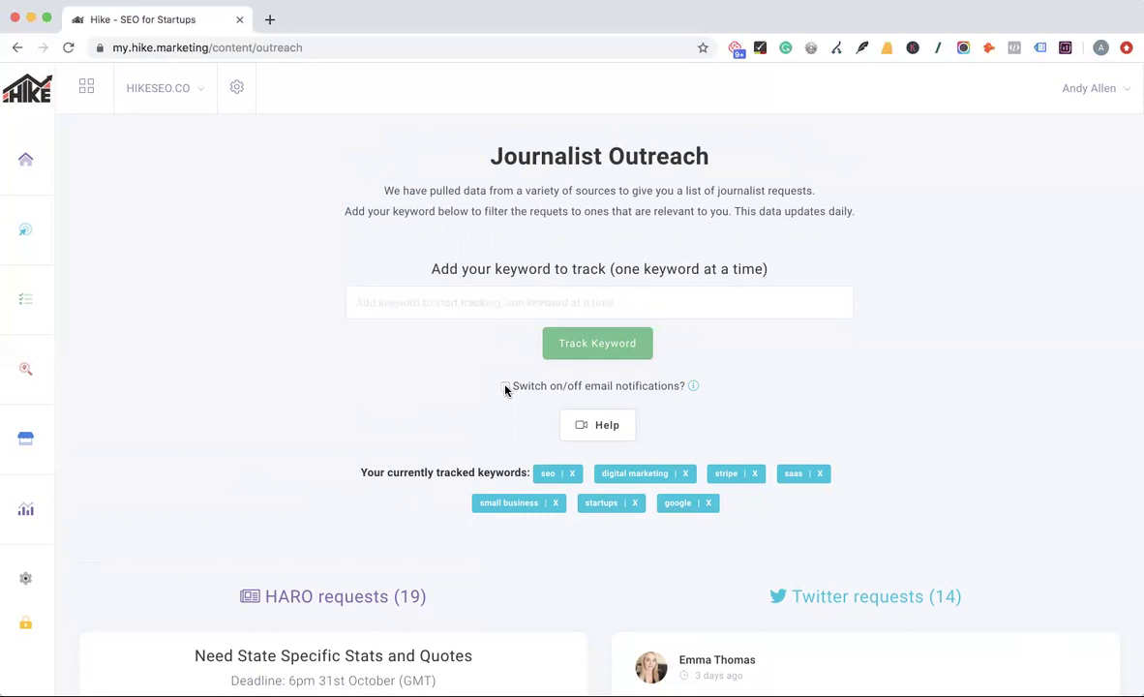
# - Fill in "small business" as the keyword to track, using the saved suggestion
pyautogui.click(644, 301)
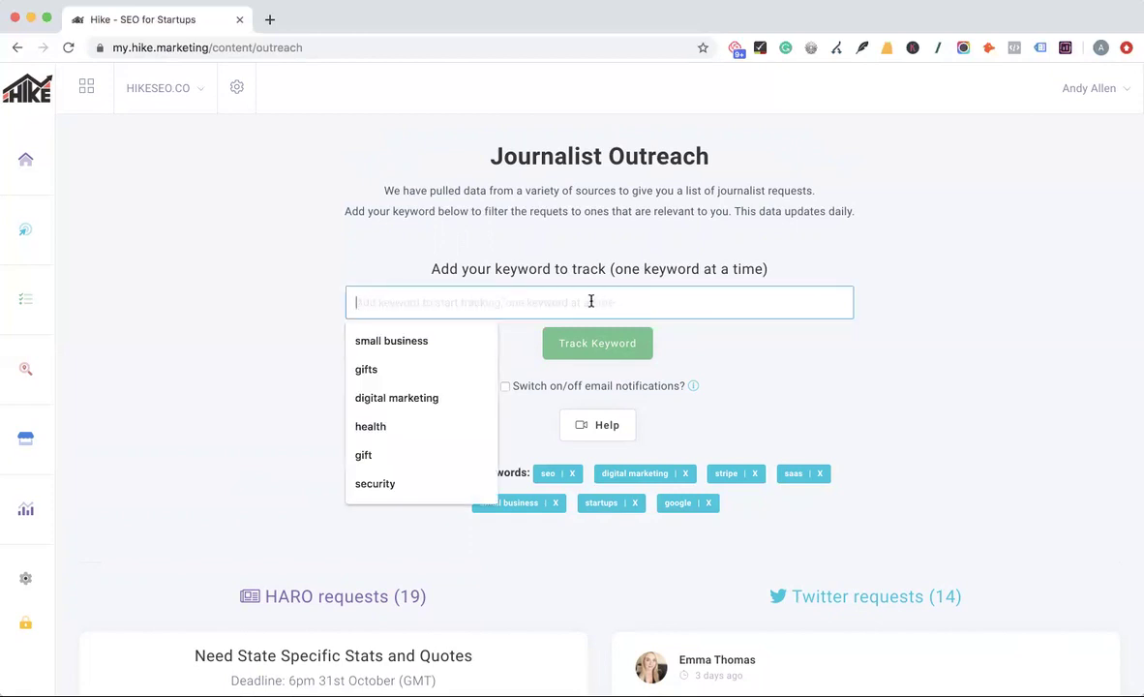
pyautogui.write('small')
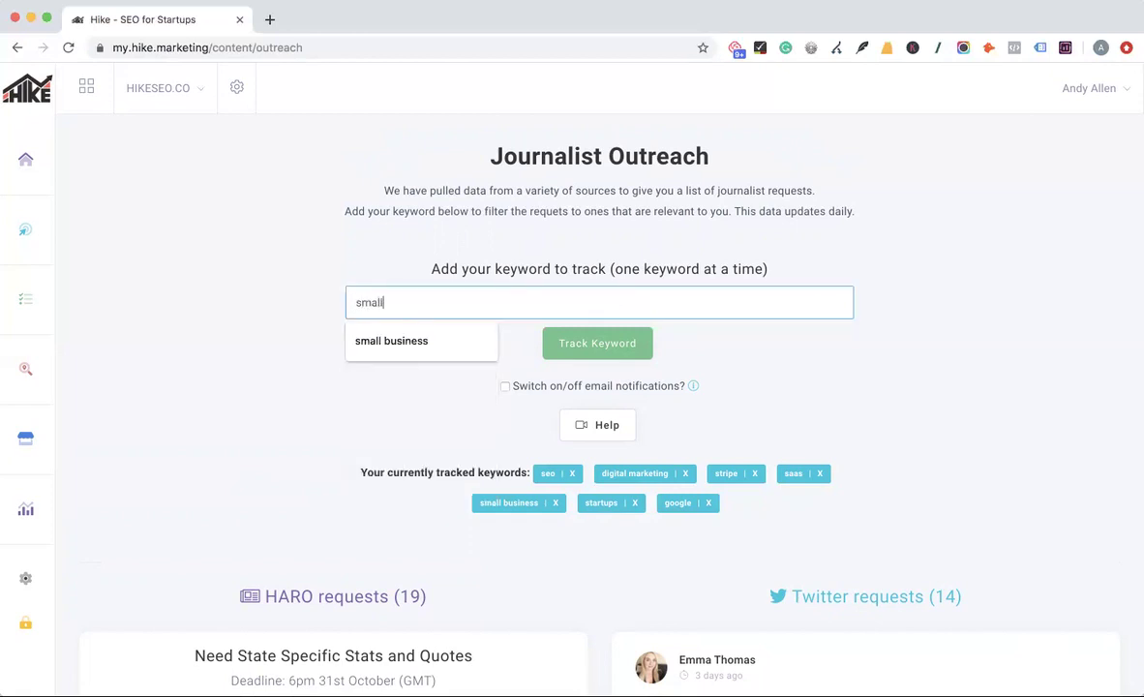
pyautogui.click(412, 351)
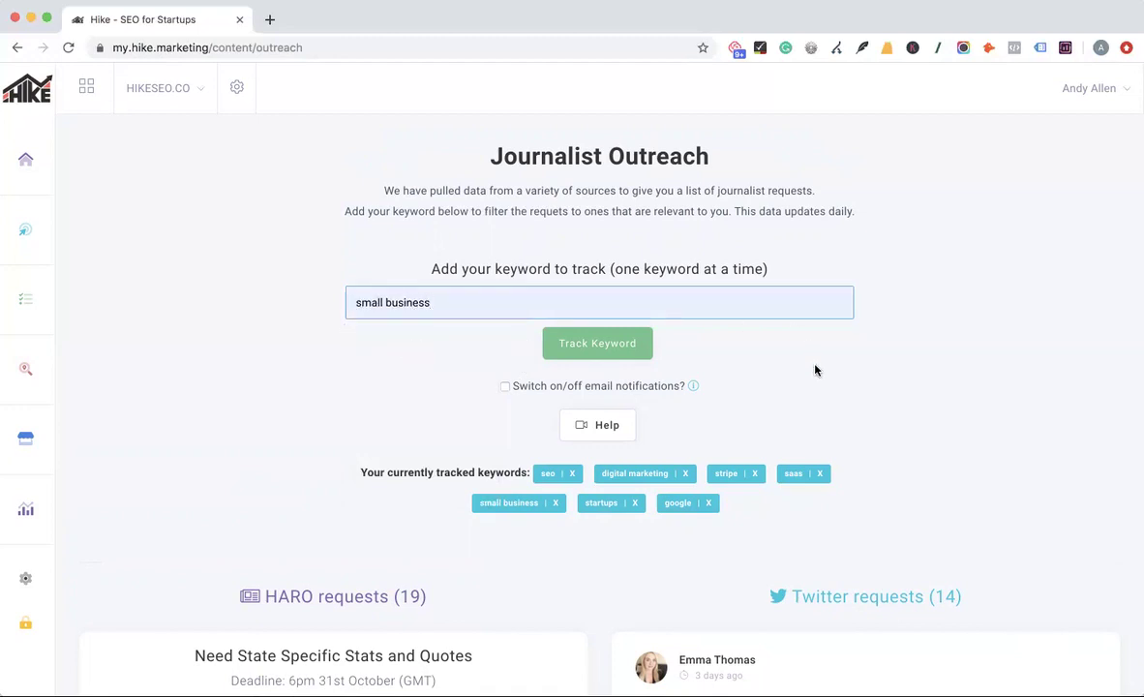